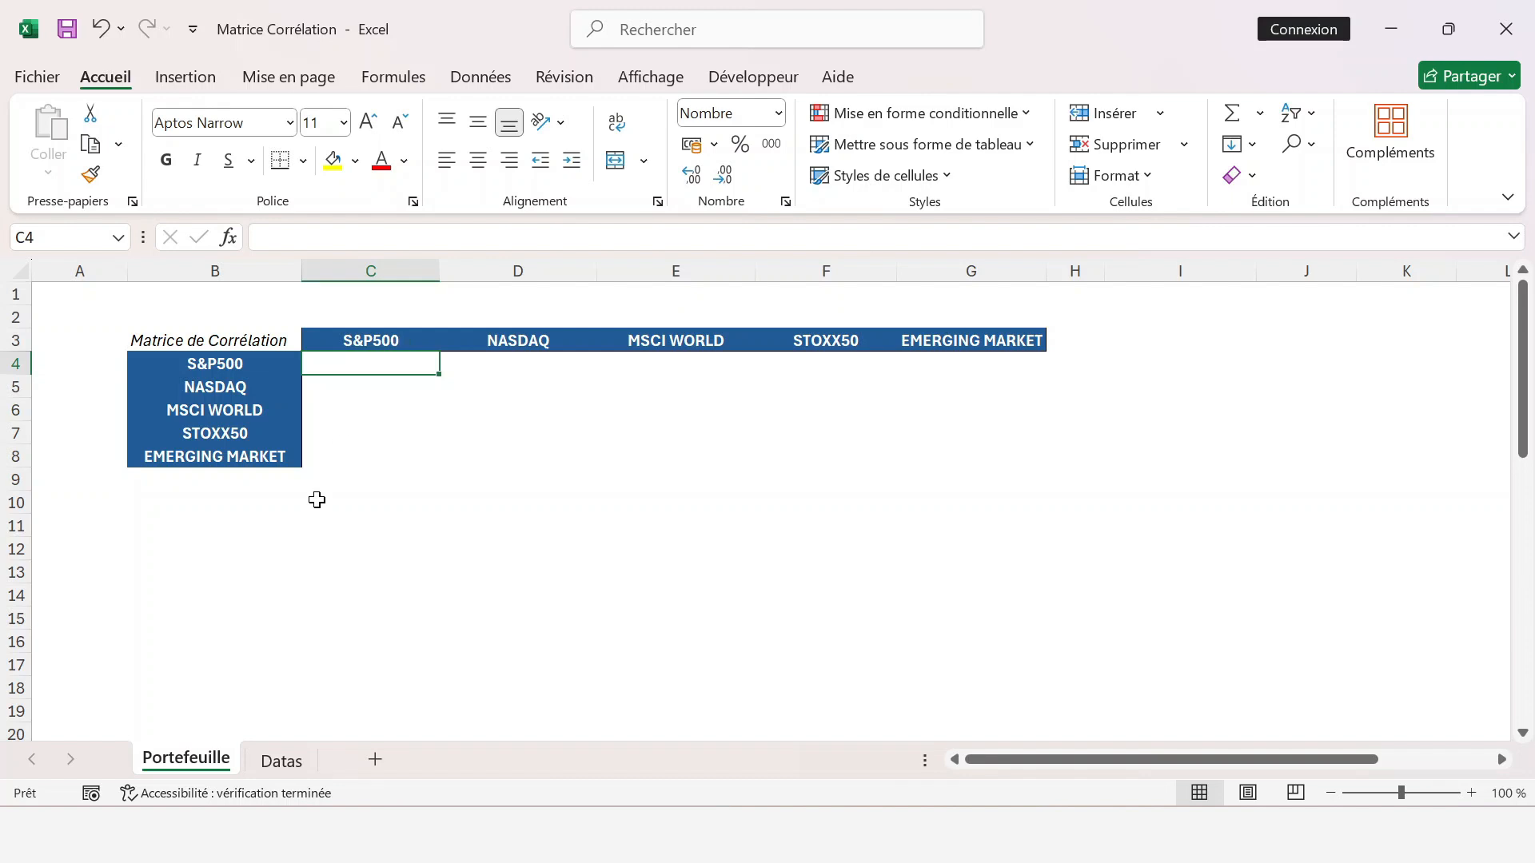
# - Open the Datas sheet and examine how far the dates in column A extend
pyautogui.click(282, 760)
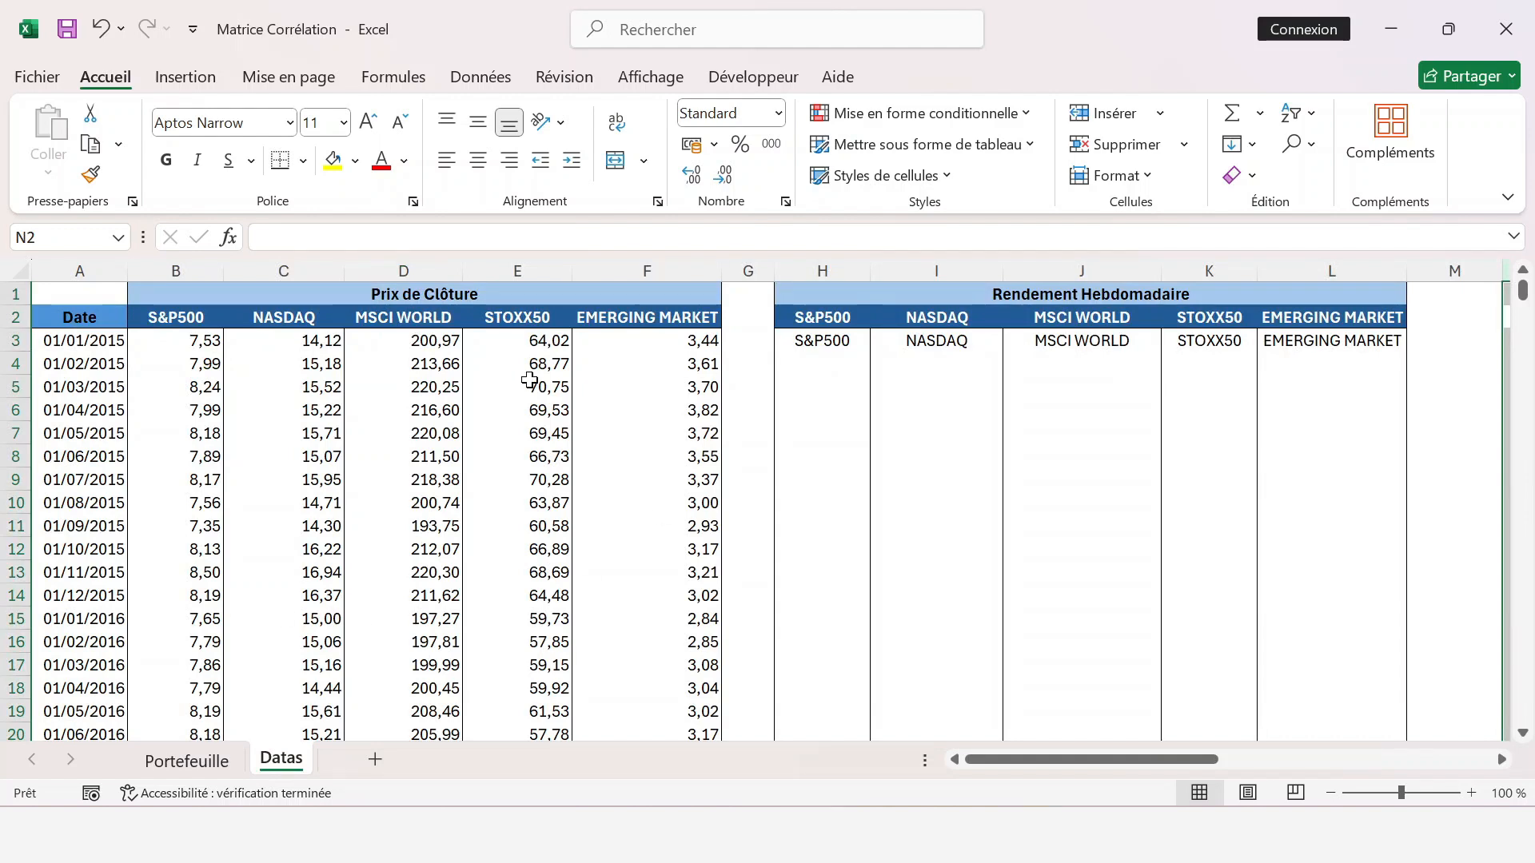
pyautogui.click(95, 341)
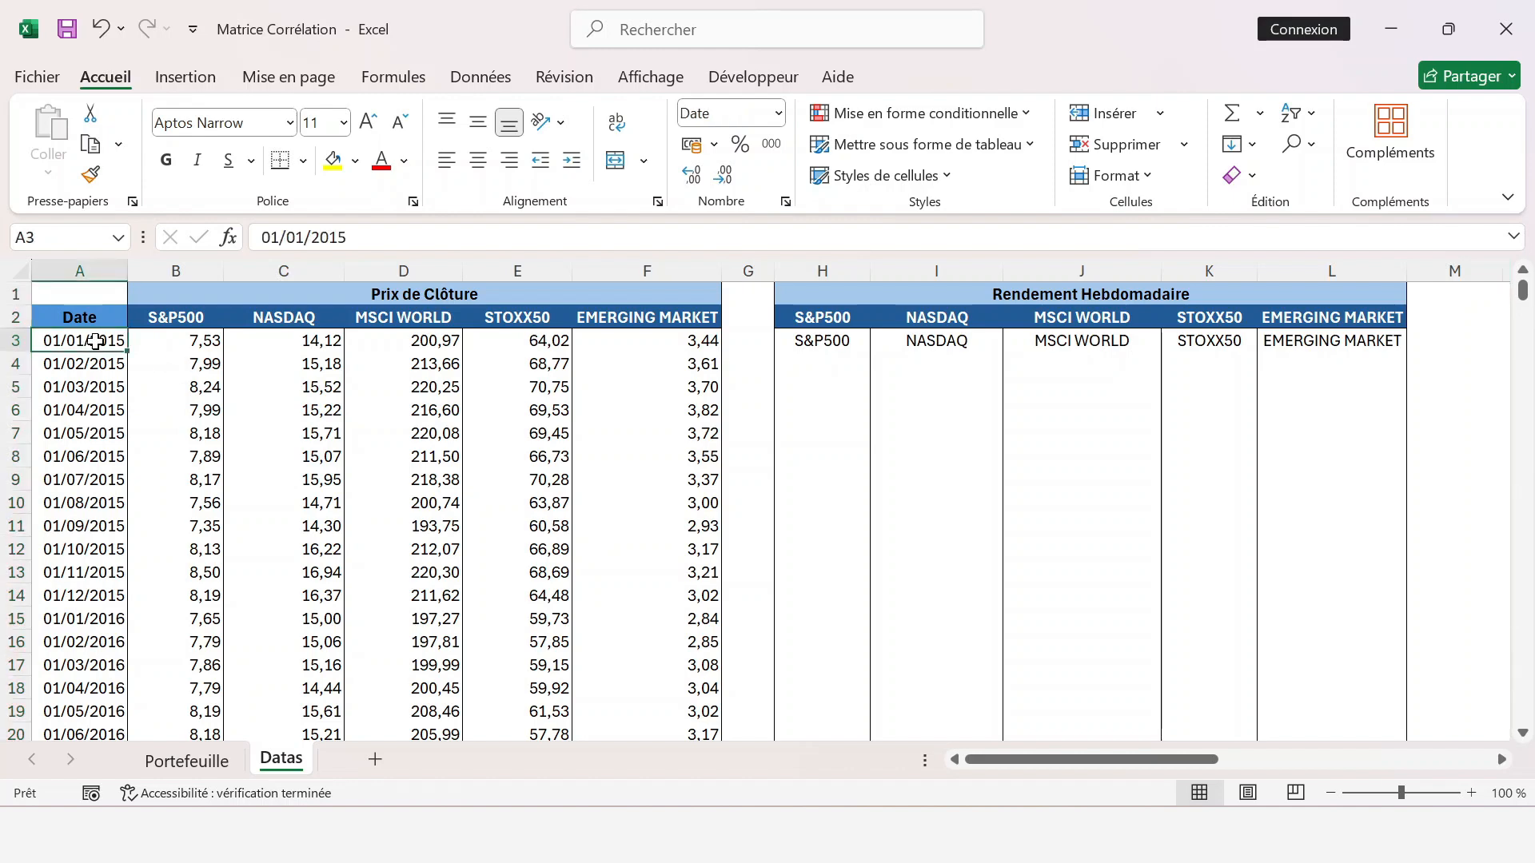
pyautogui.hotkey('ctrl', 'shift', 'Down')
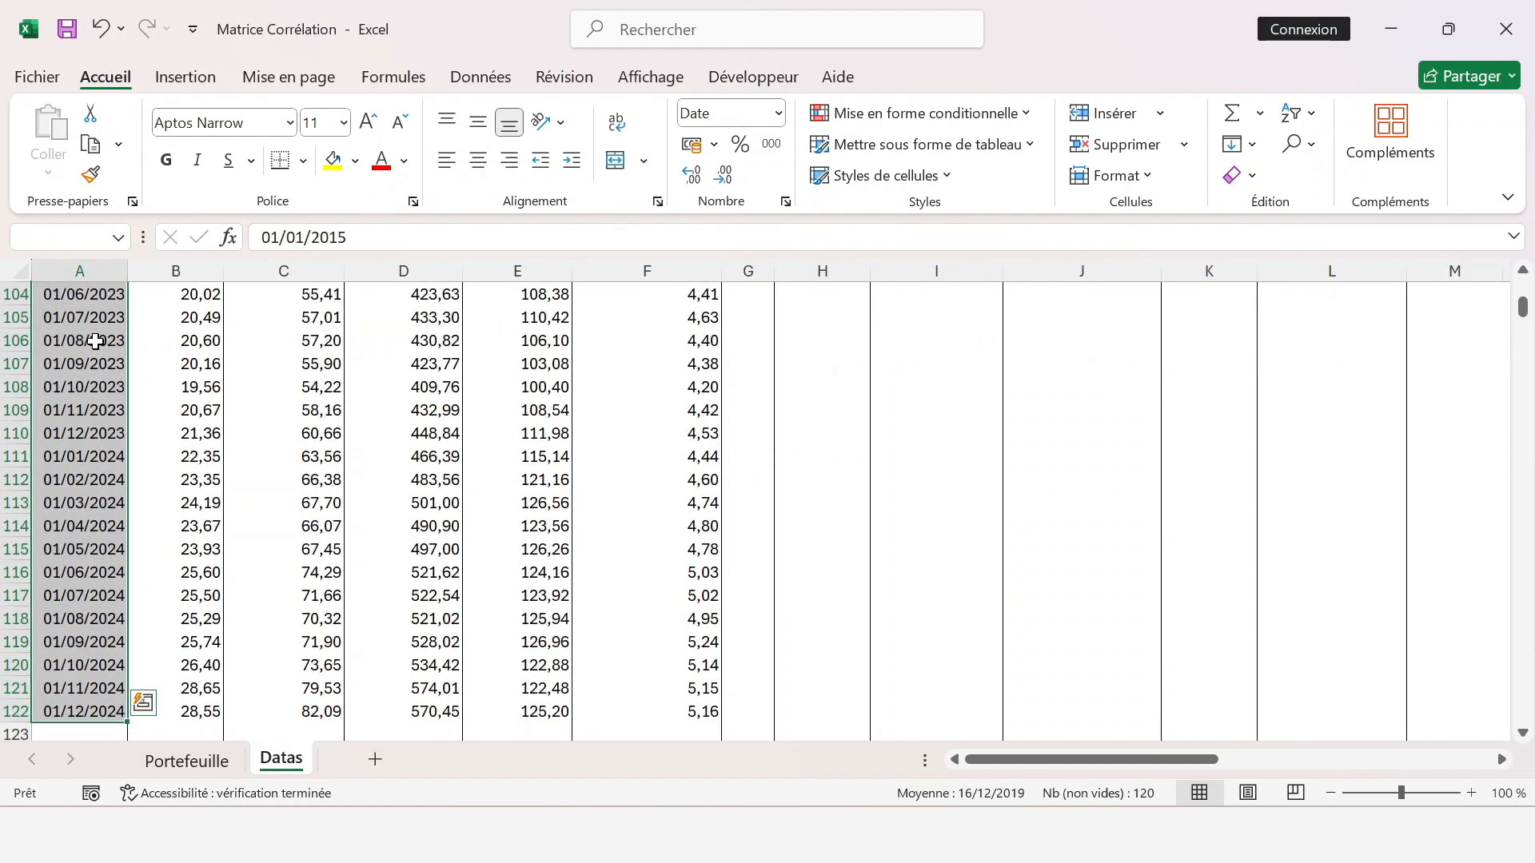
pyautogui.hotkey('ctrl', 'Up')
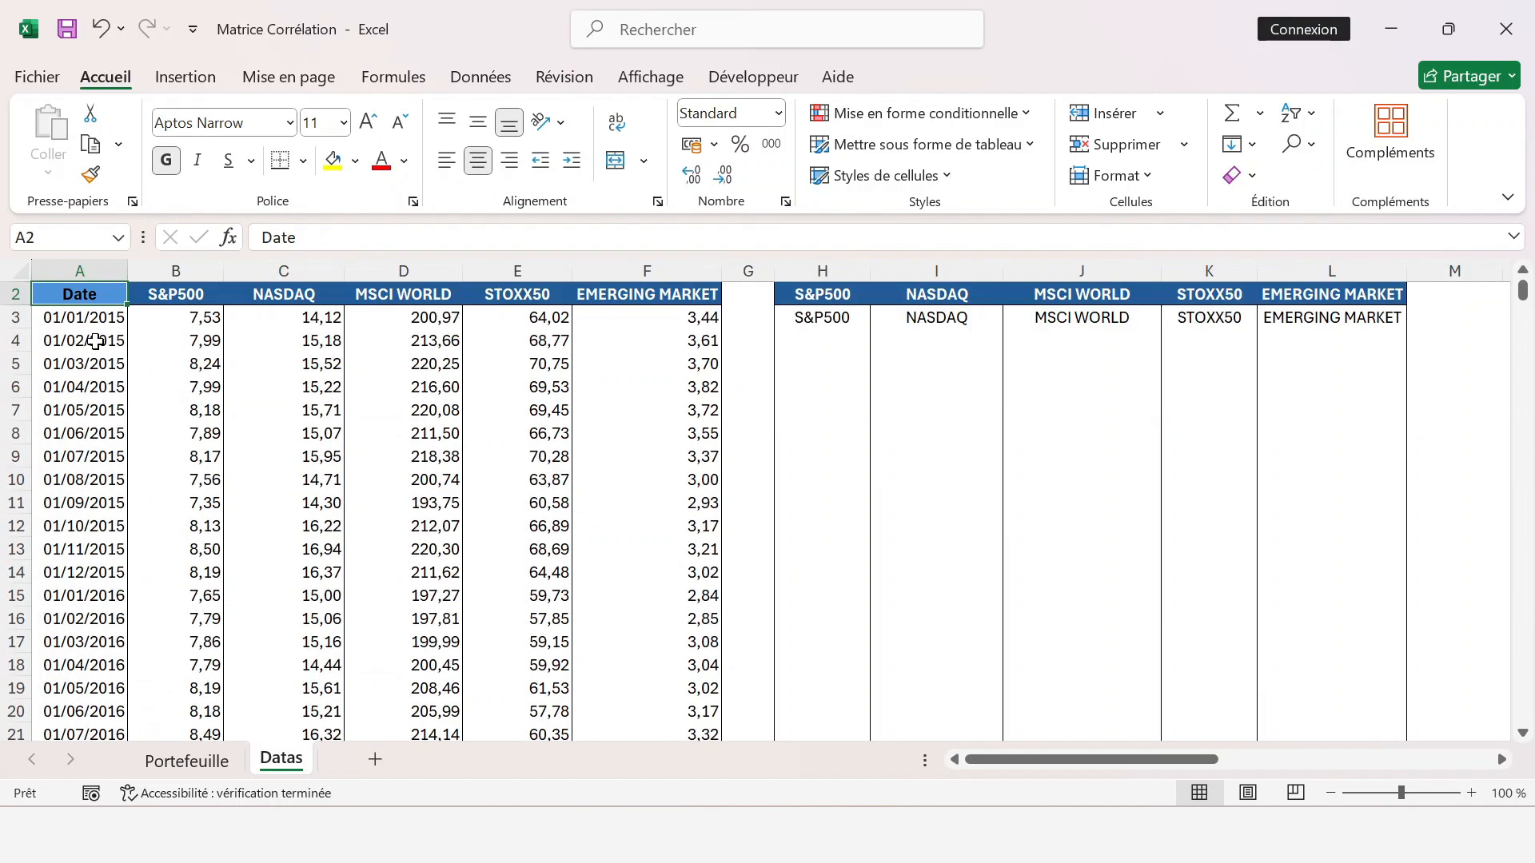
pyautogui.press('Down')
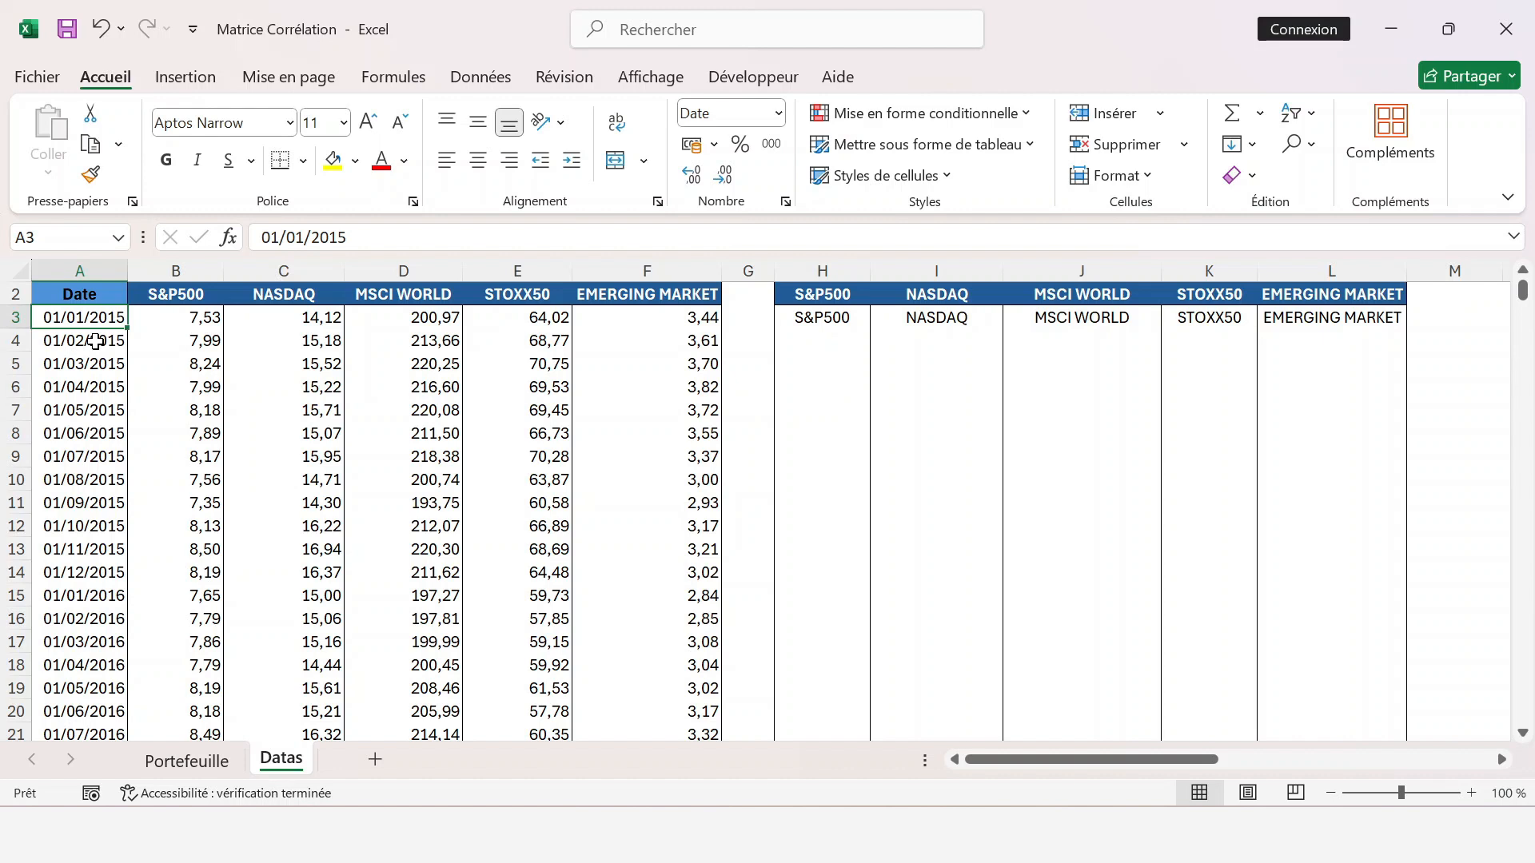
pyautogui.scroll(1, 96, 341)
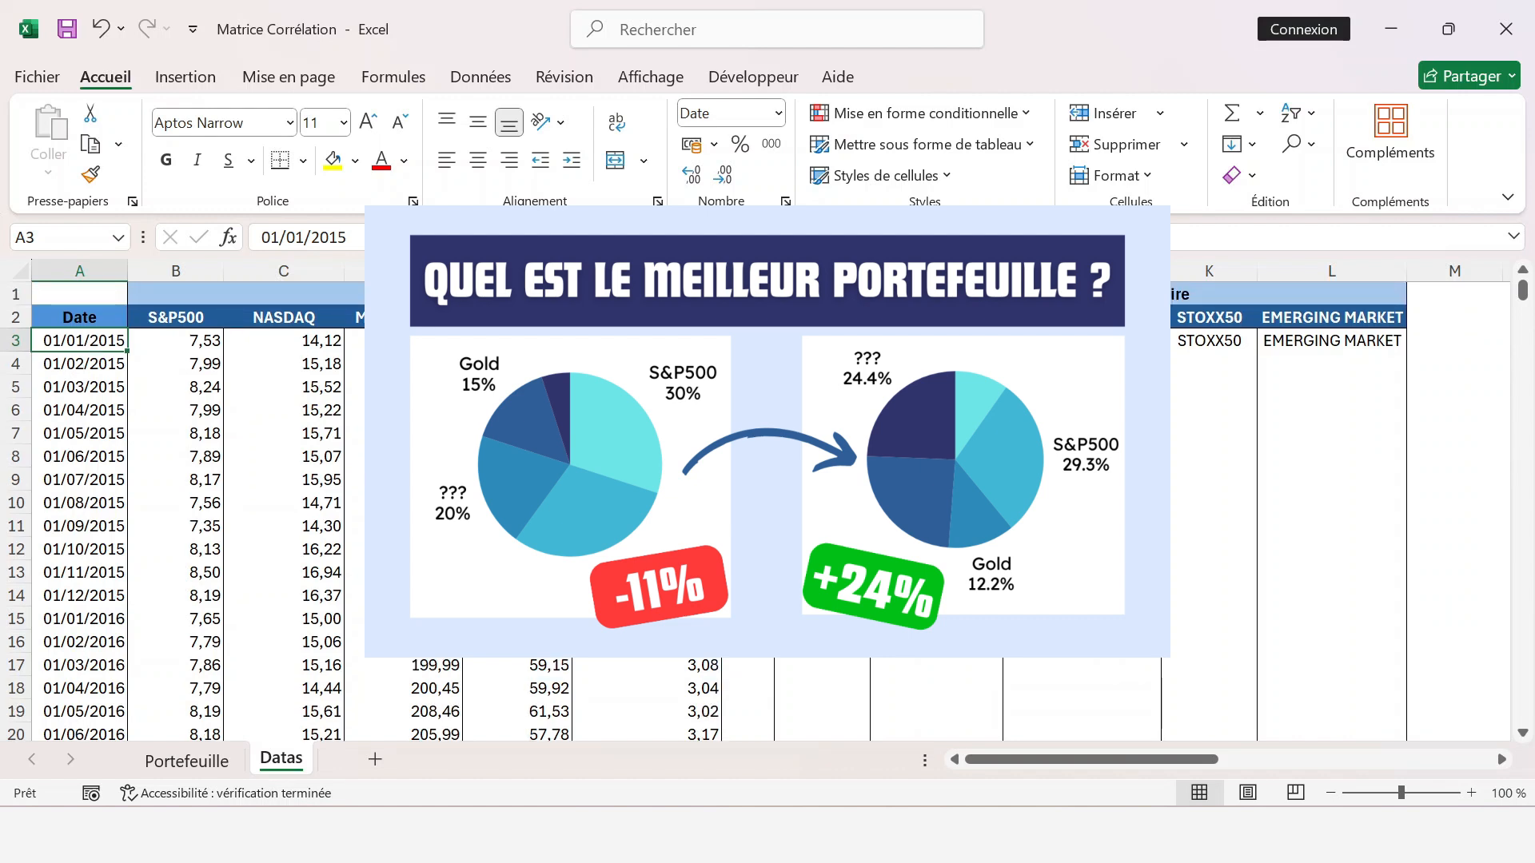
# - Enter the S&P500 monthly return formula =(B4-B3)/B3 in cell H4 of the Datas sheet
pyautogui.click(820, 367)
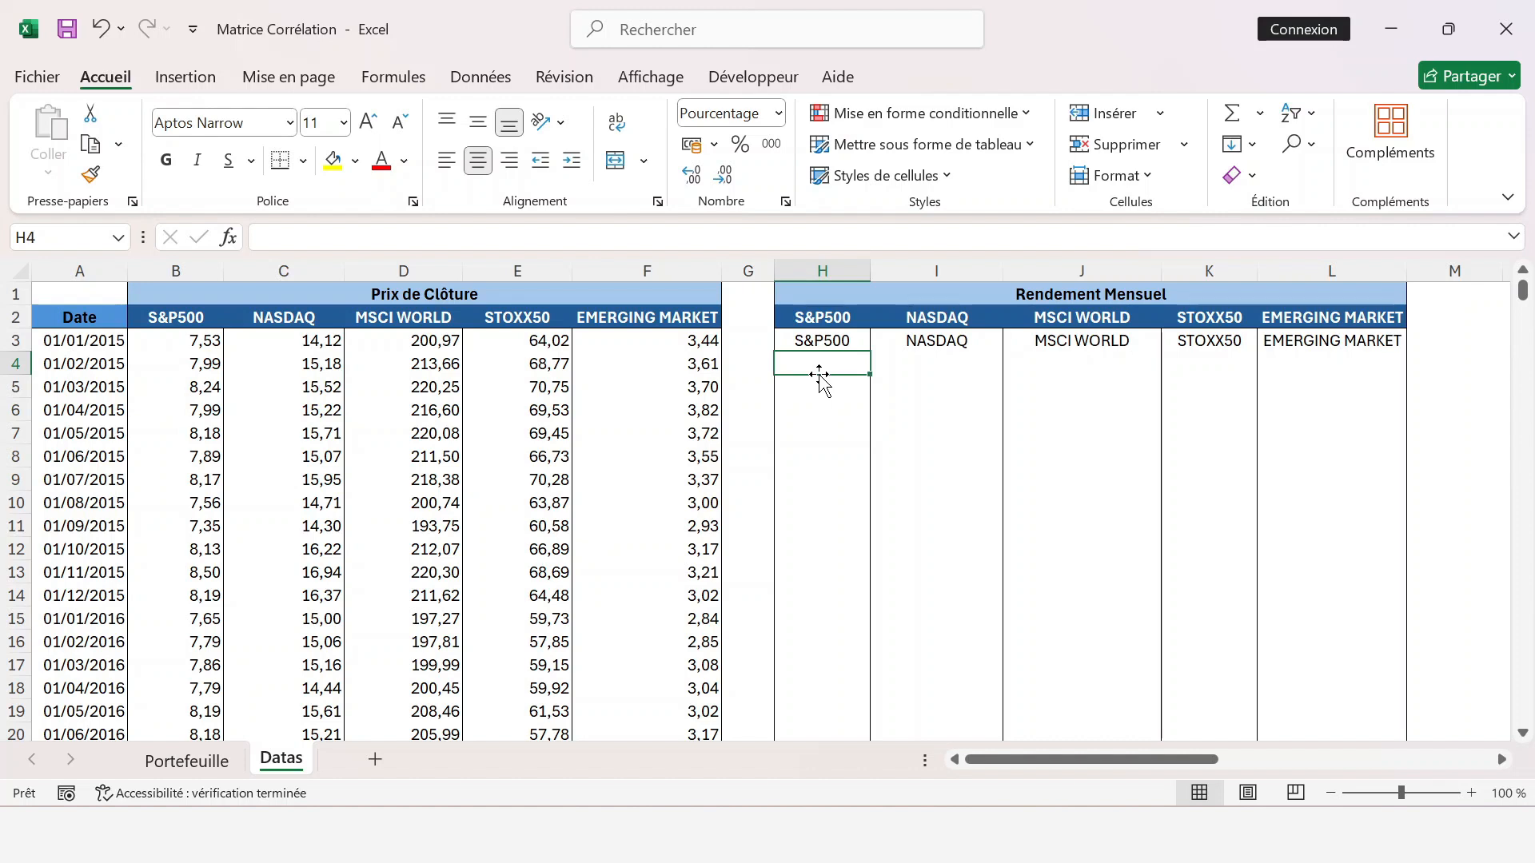
pyautogui.write('=')
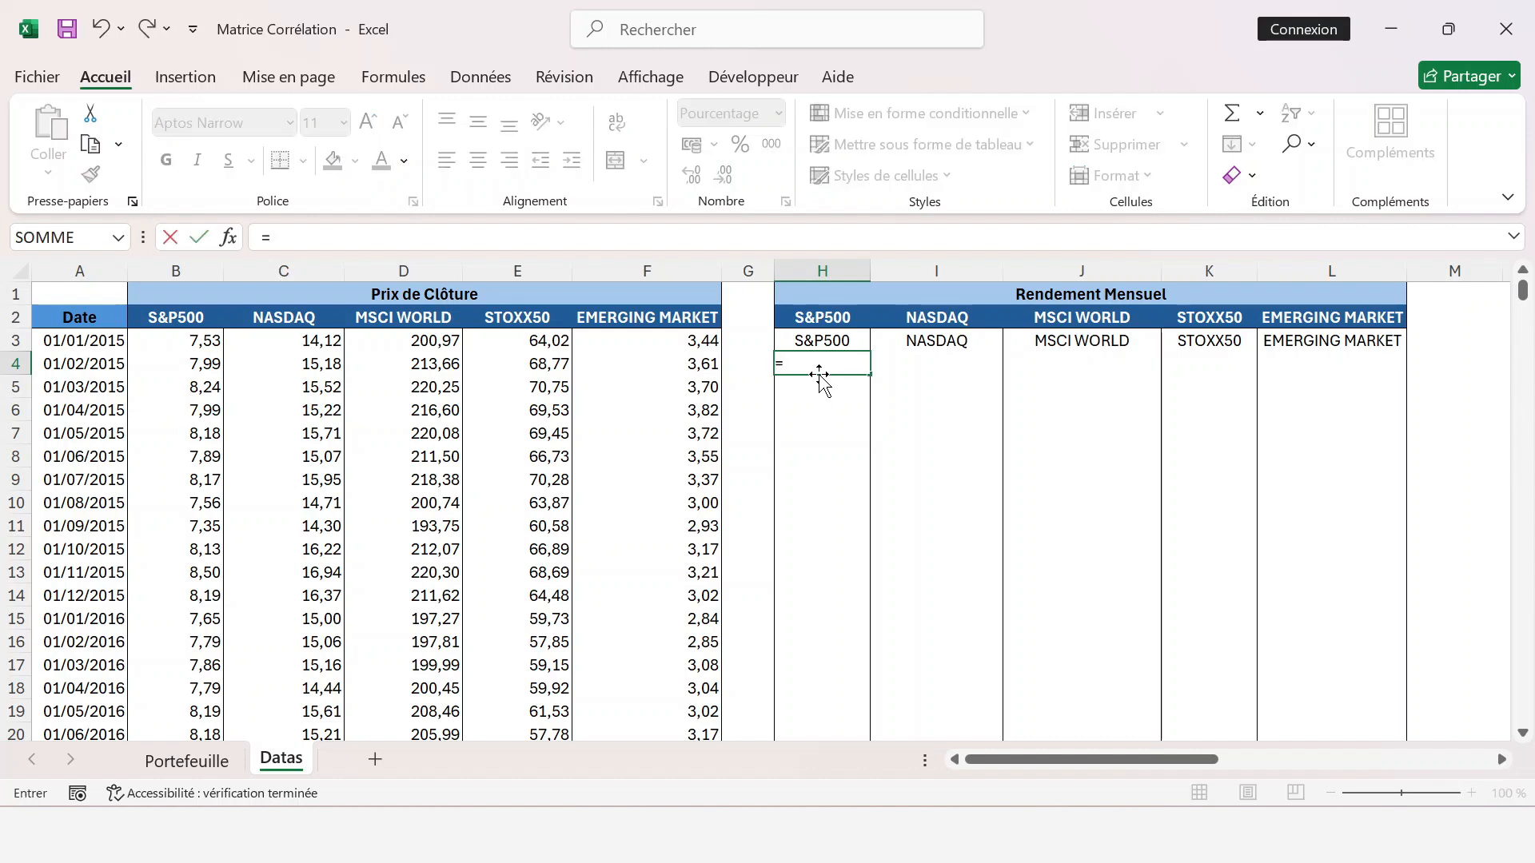
pyautogui.write('(')
pyautogui.press('Left')
pyautogui.press('Left')
pyautogui.press('Left')
pyautogui.press('Left')
pyautogui.press('Left')
pyautogui.press('Left')
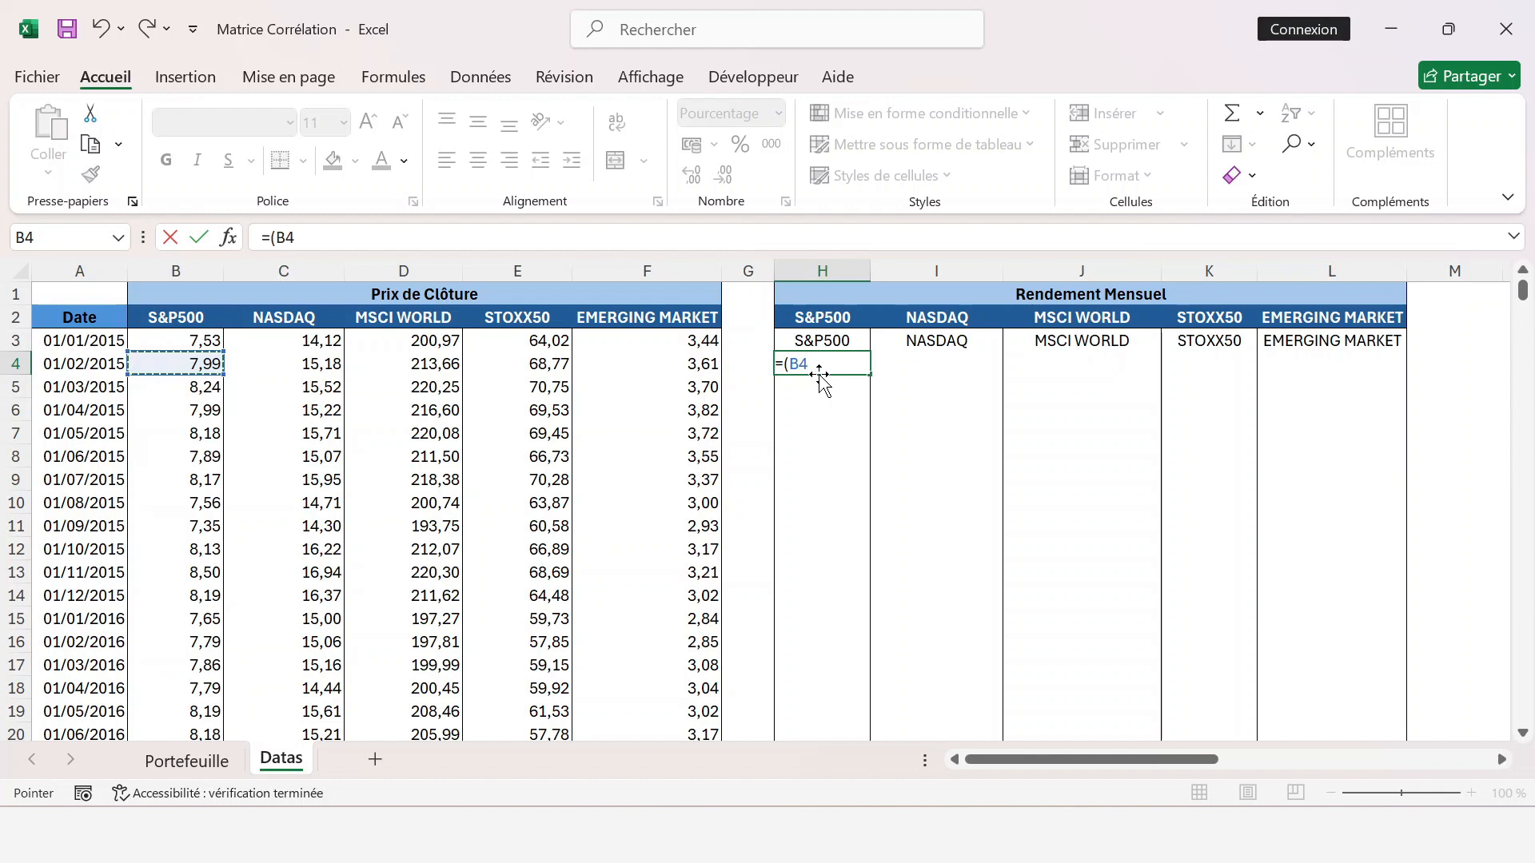
pyautogui.write('-')
pyautogui.press('Left')
pyautogui.press('Left')
pyautogui.press('Left')
pyautogui.press('Left')
pyautogui.press('Left')
pyautogui.press('Left')
pyautogui.press('Up')
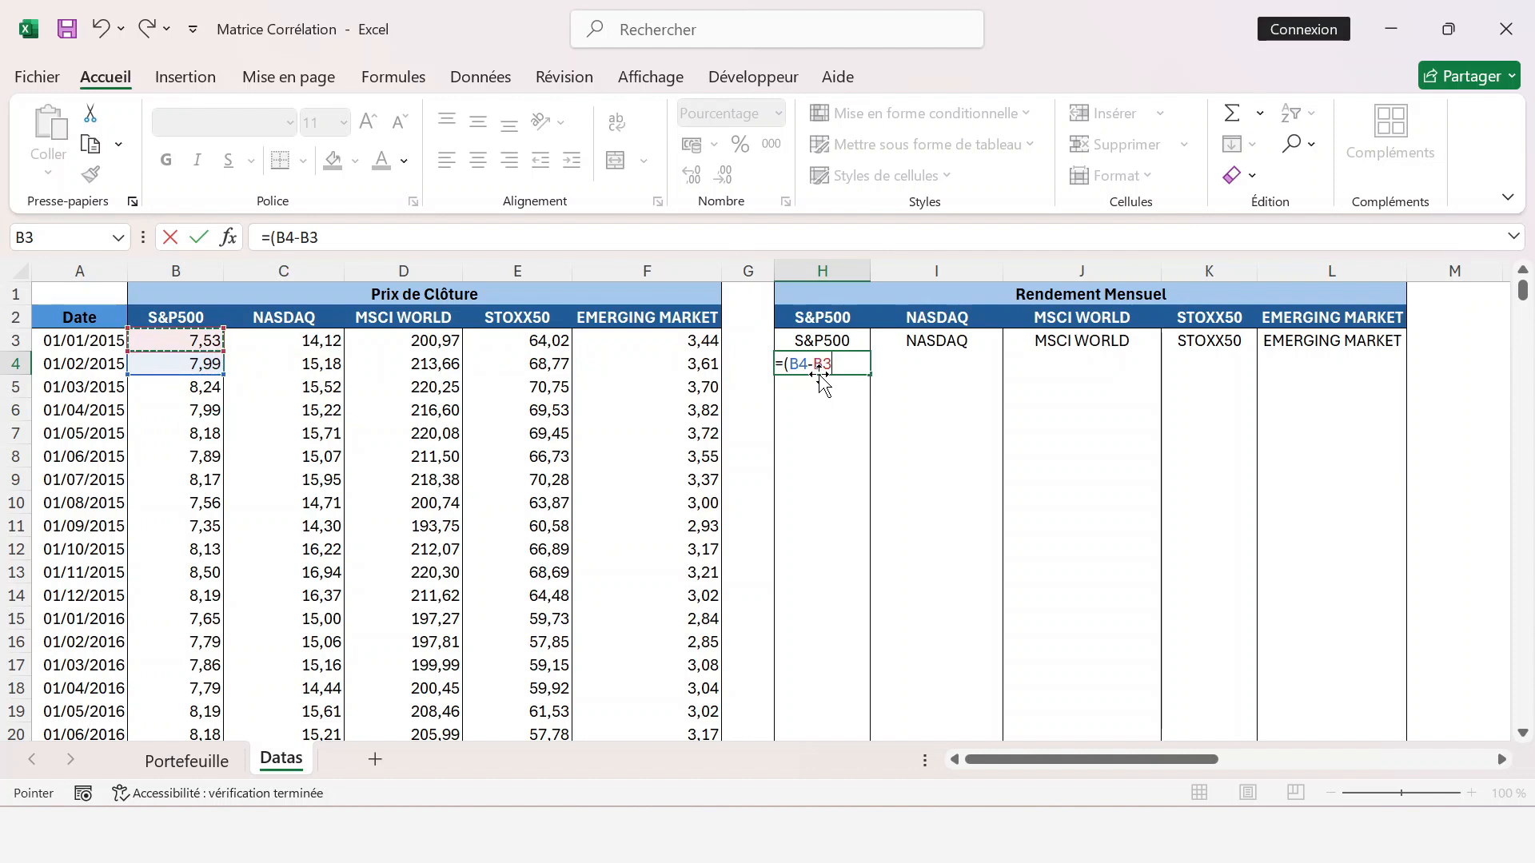
pyautogui.write(')')
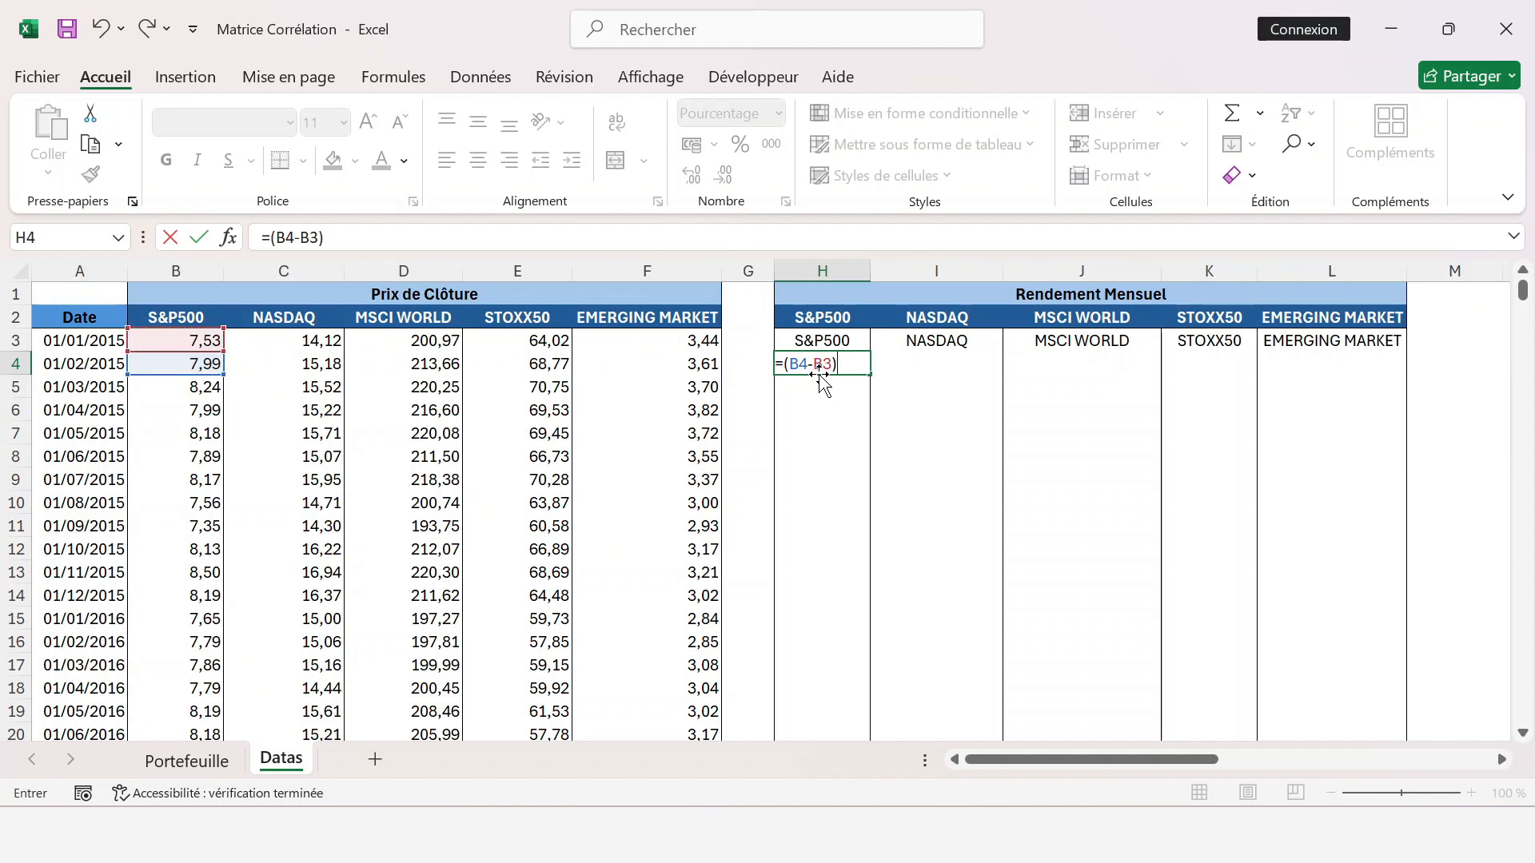
pyautogui.write('/')
pyautogui.press('Left')
pyautogui.press('Left')
pyautogui.press('Left')
pyautogui.press('Left')
pyautogui.press('Left')
pyautogui.press('Left')
pyautogui.press('Up')
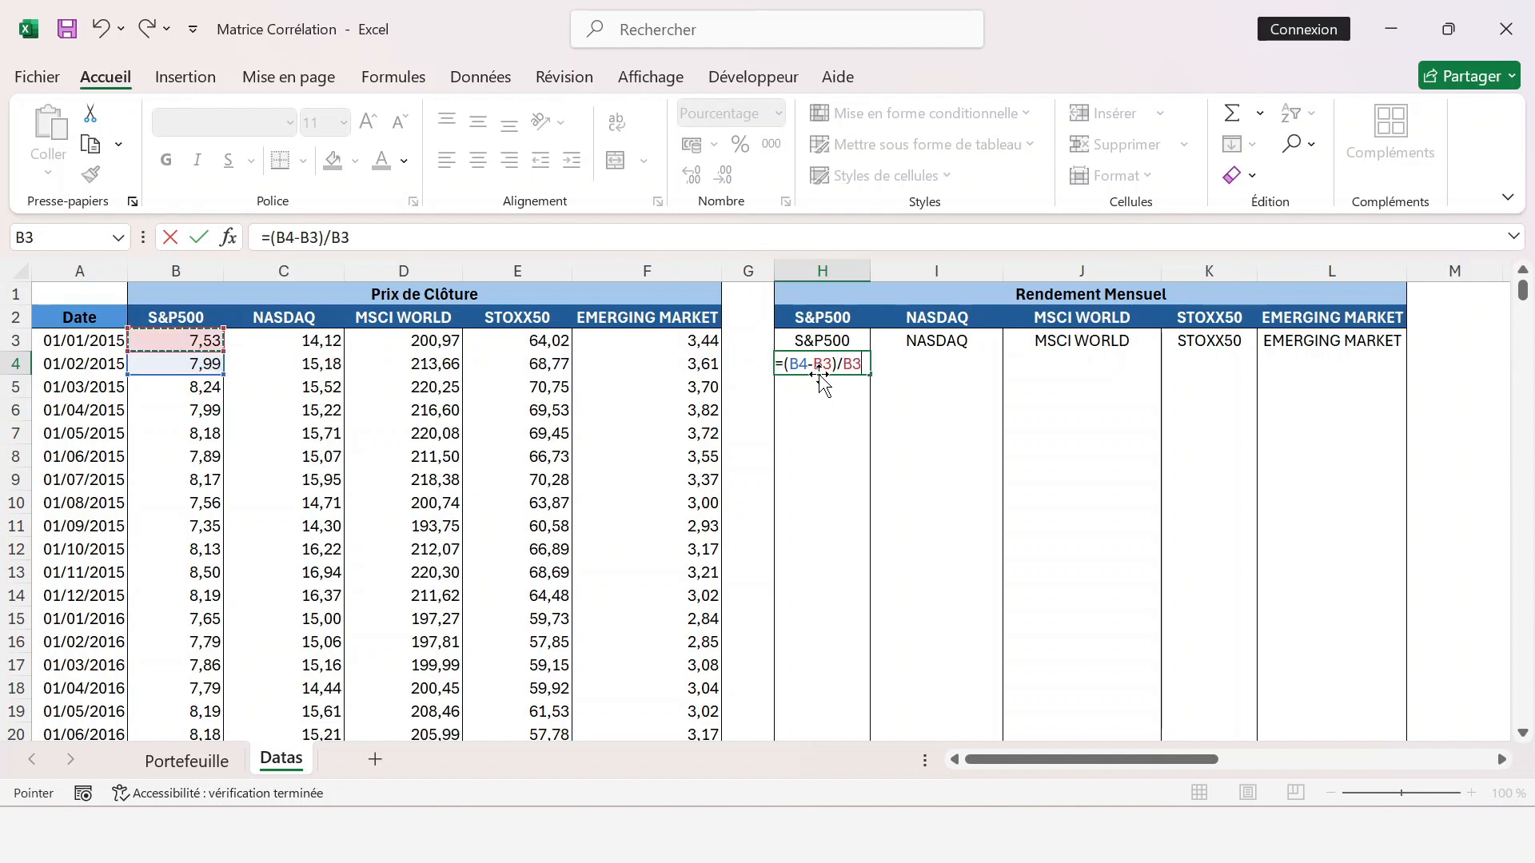
pyautogui.press('Return')
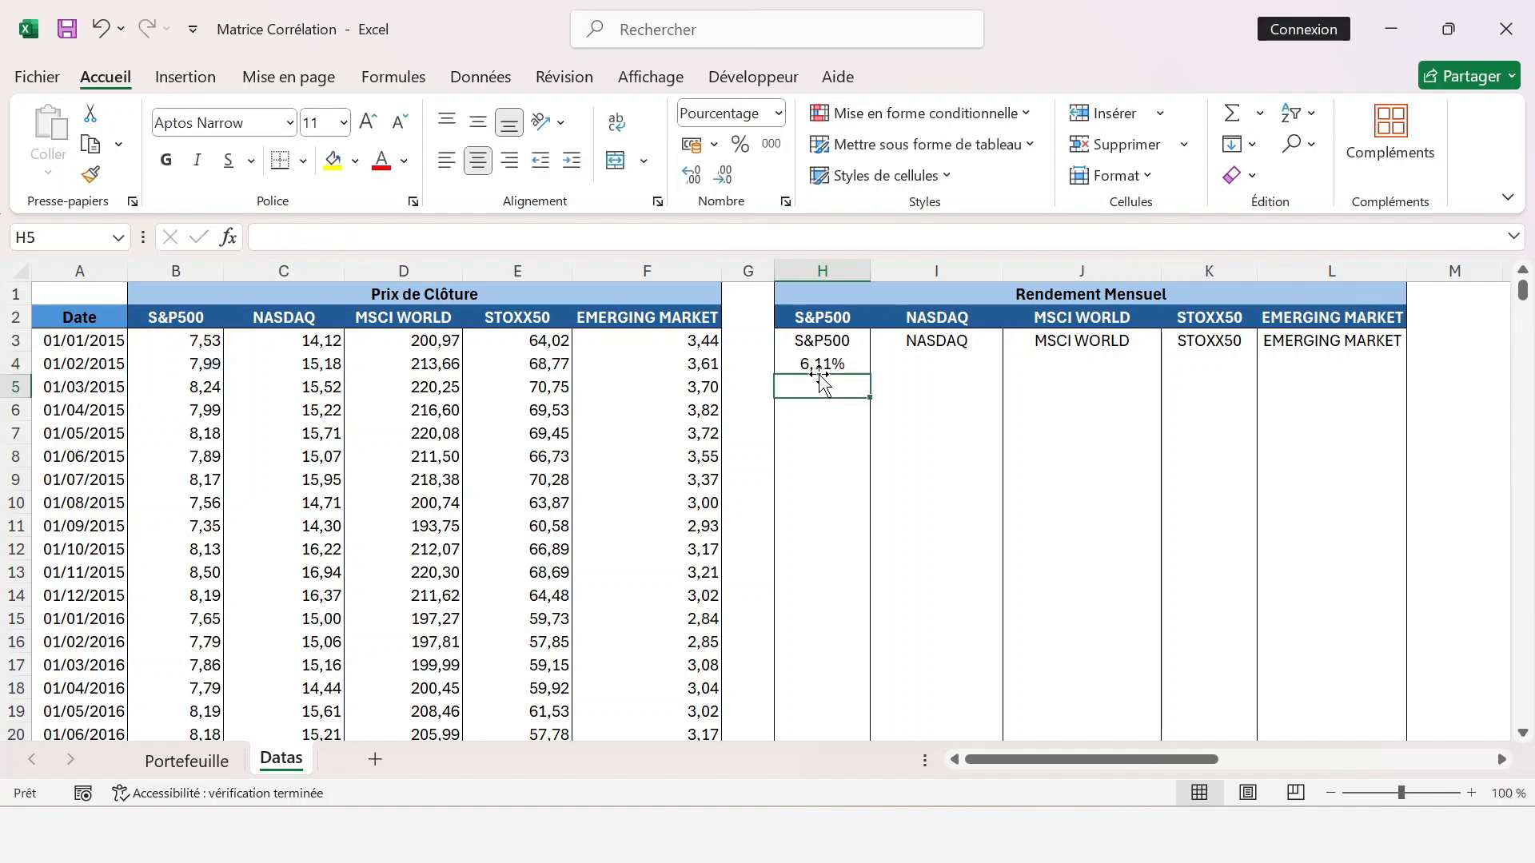
# - Copy the return formula from H4 into H4:L122 to cover all five indices through the last date
pyautogui.press('Up')
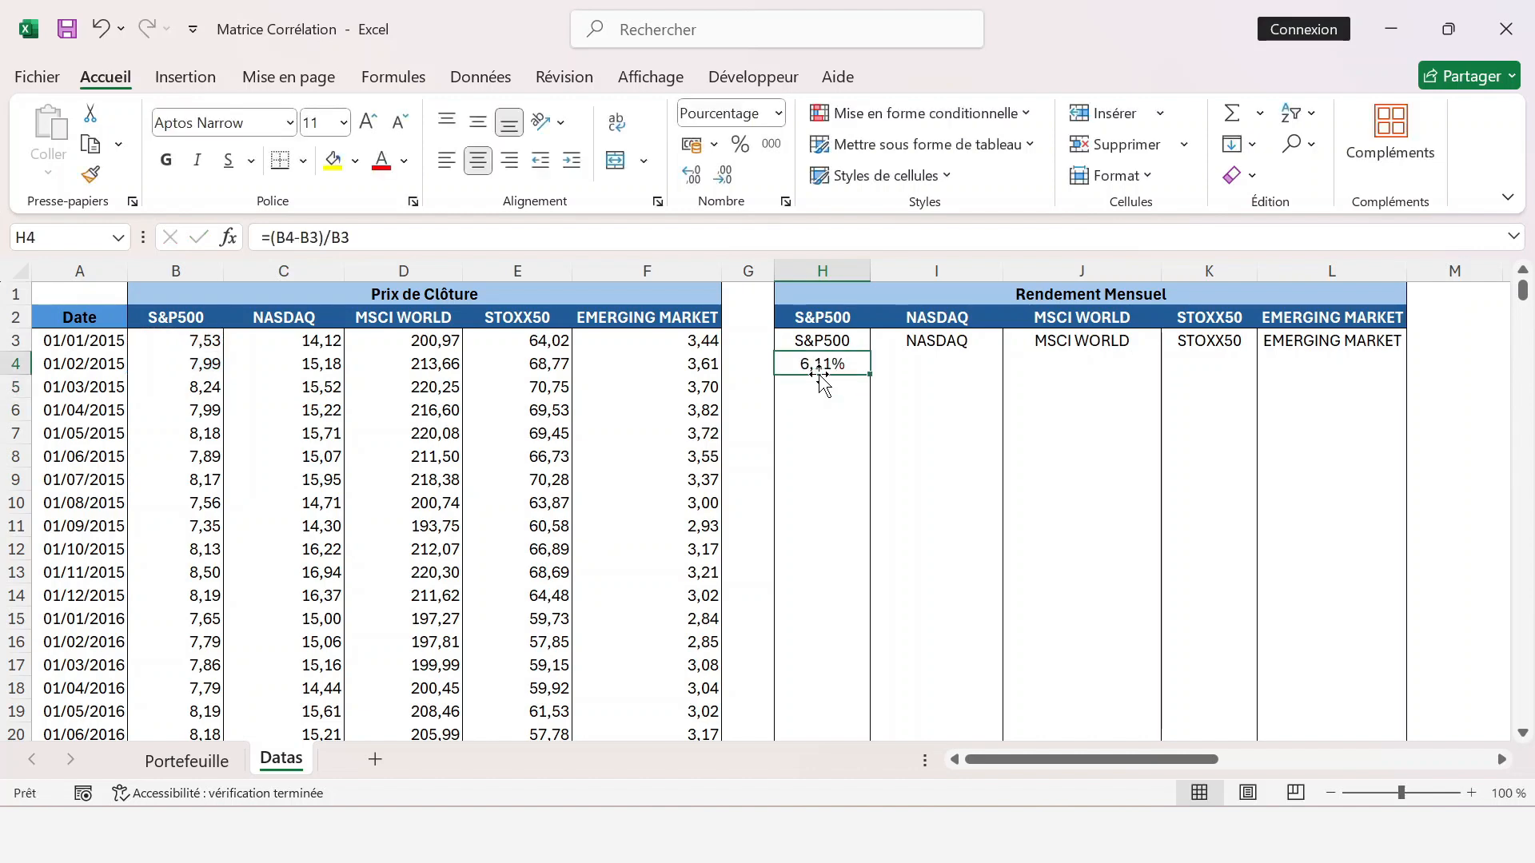
pyautogui.hotkey('ctrl', 'c')
pyautogui.press('Left')
pyautogui.press('Left')
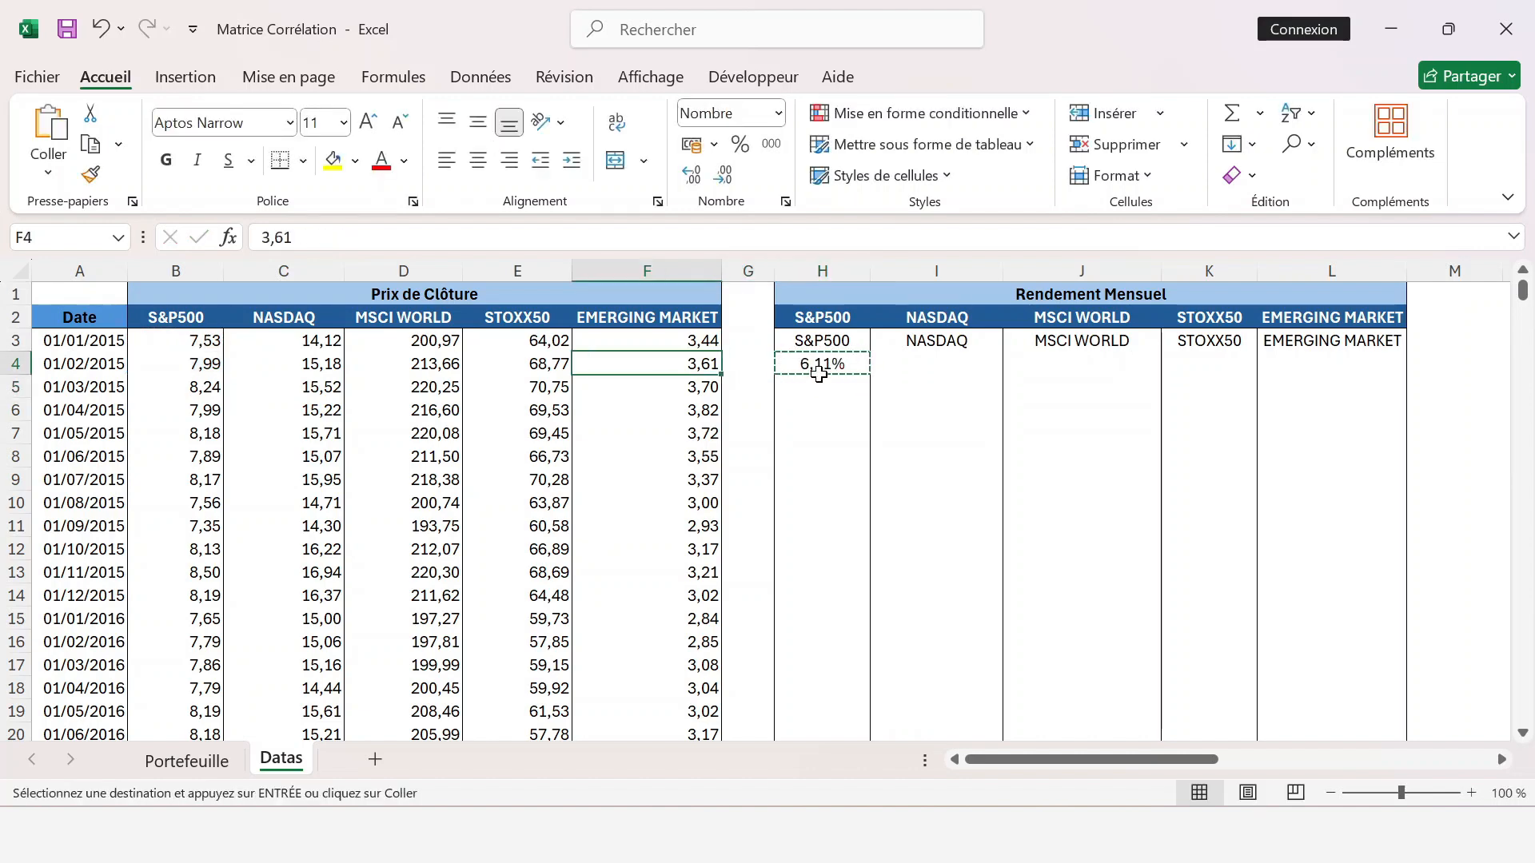
pyautogui.hotkey('ctrl', 'Down')
pyautogui.press('Right')
pyautogui.press('Right')
pyautogui.hotkey('shift', 'Right')
pyautogui.hotkey('shift', 'Right')
pyautogui.hotkey('shift', 'Right')
pyautogui.hotkey('shift', 'Right')
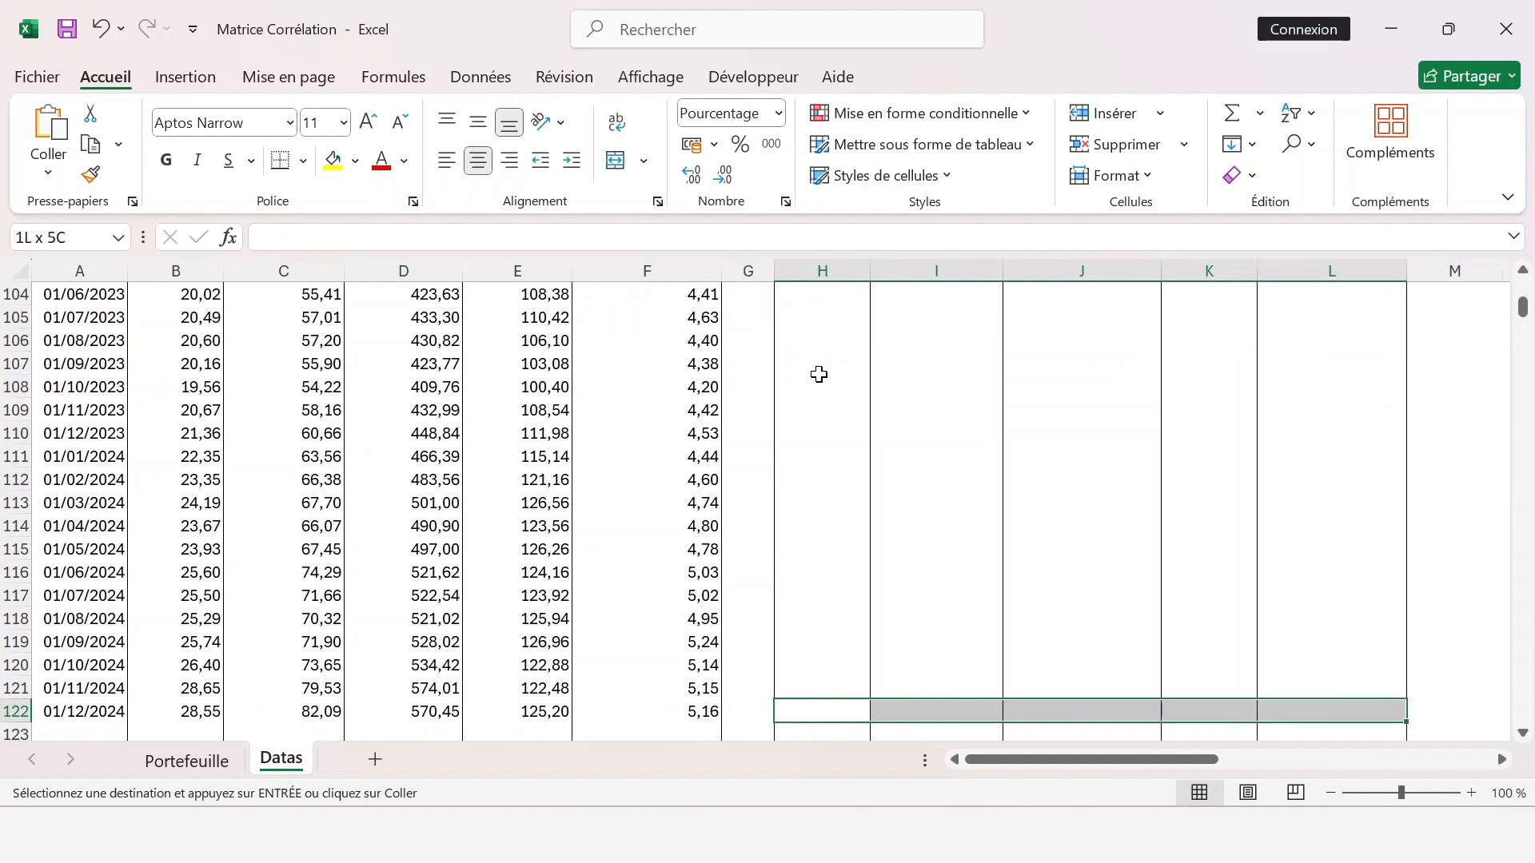
pyautogui.hotkey('ctrl', 'shift', 'Up')
pyautogui.scroll(1, 819, 374)
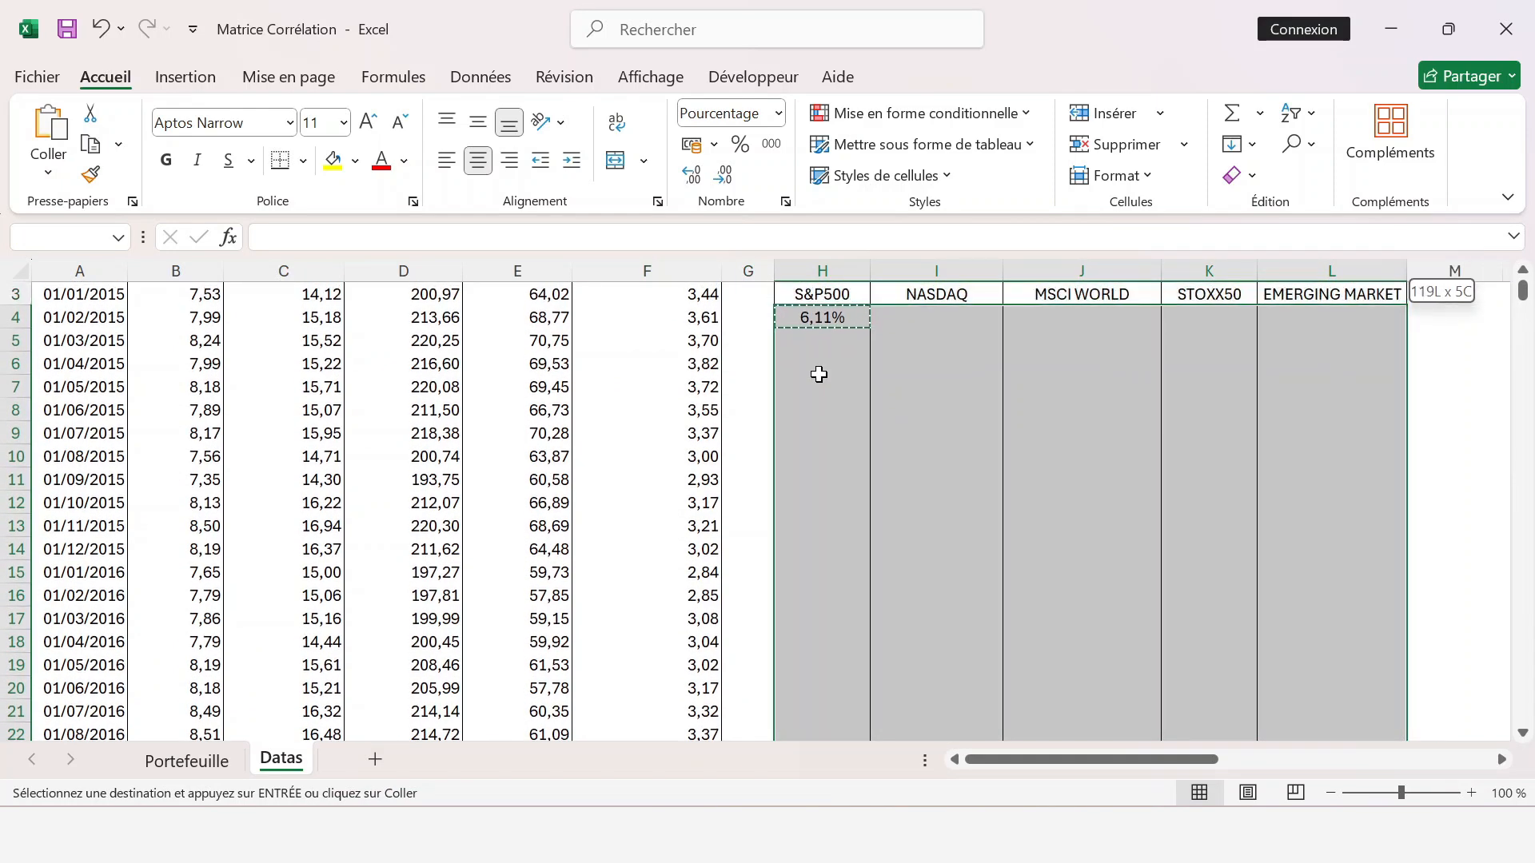
pyautogui.hotkey('ctrl', 'v')
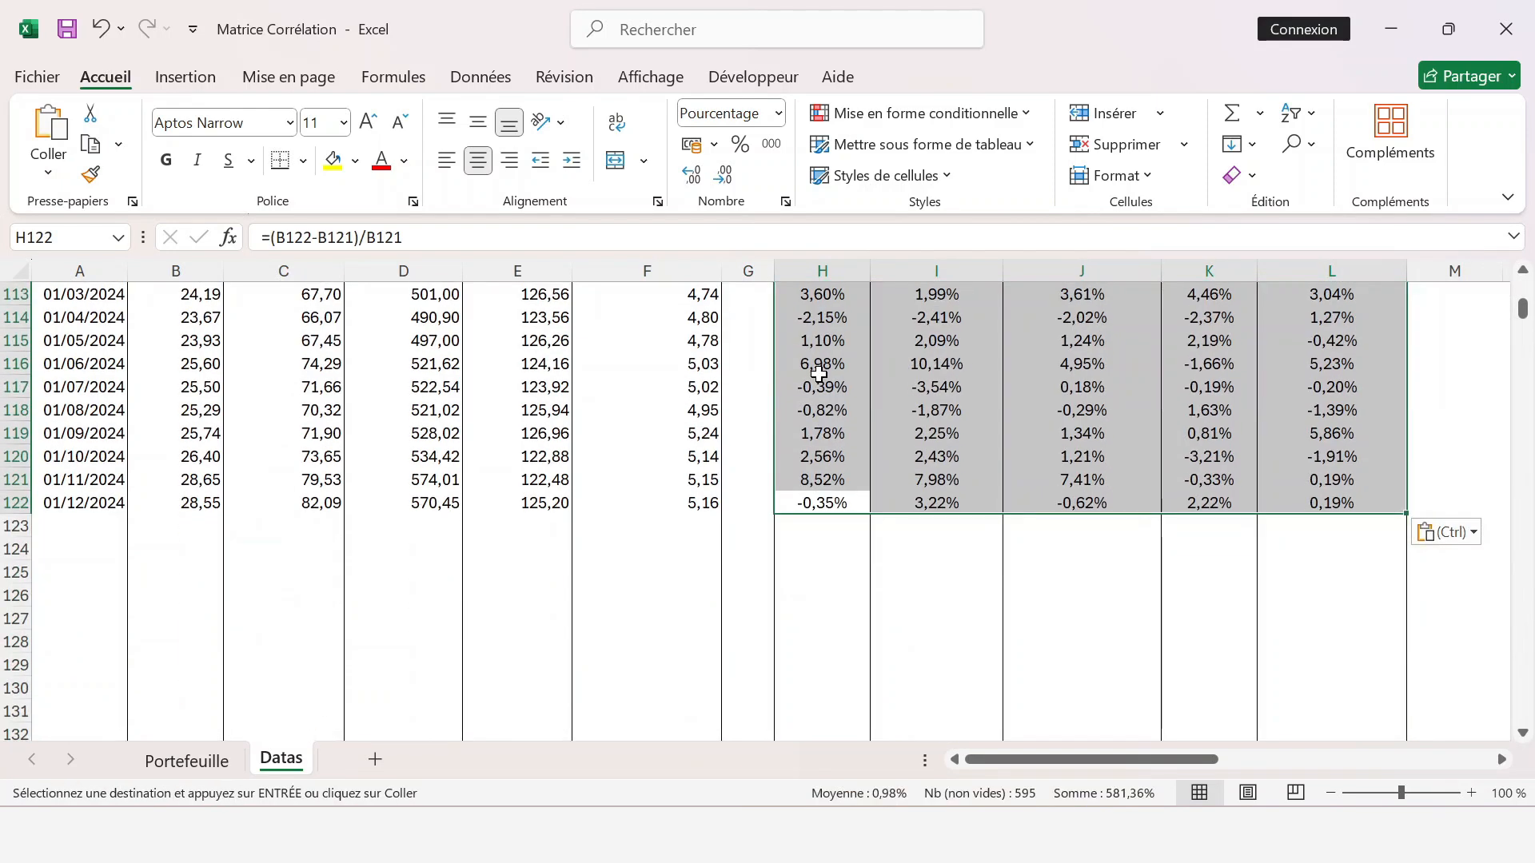
pyautogui.scroll(20, 919, 449)
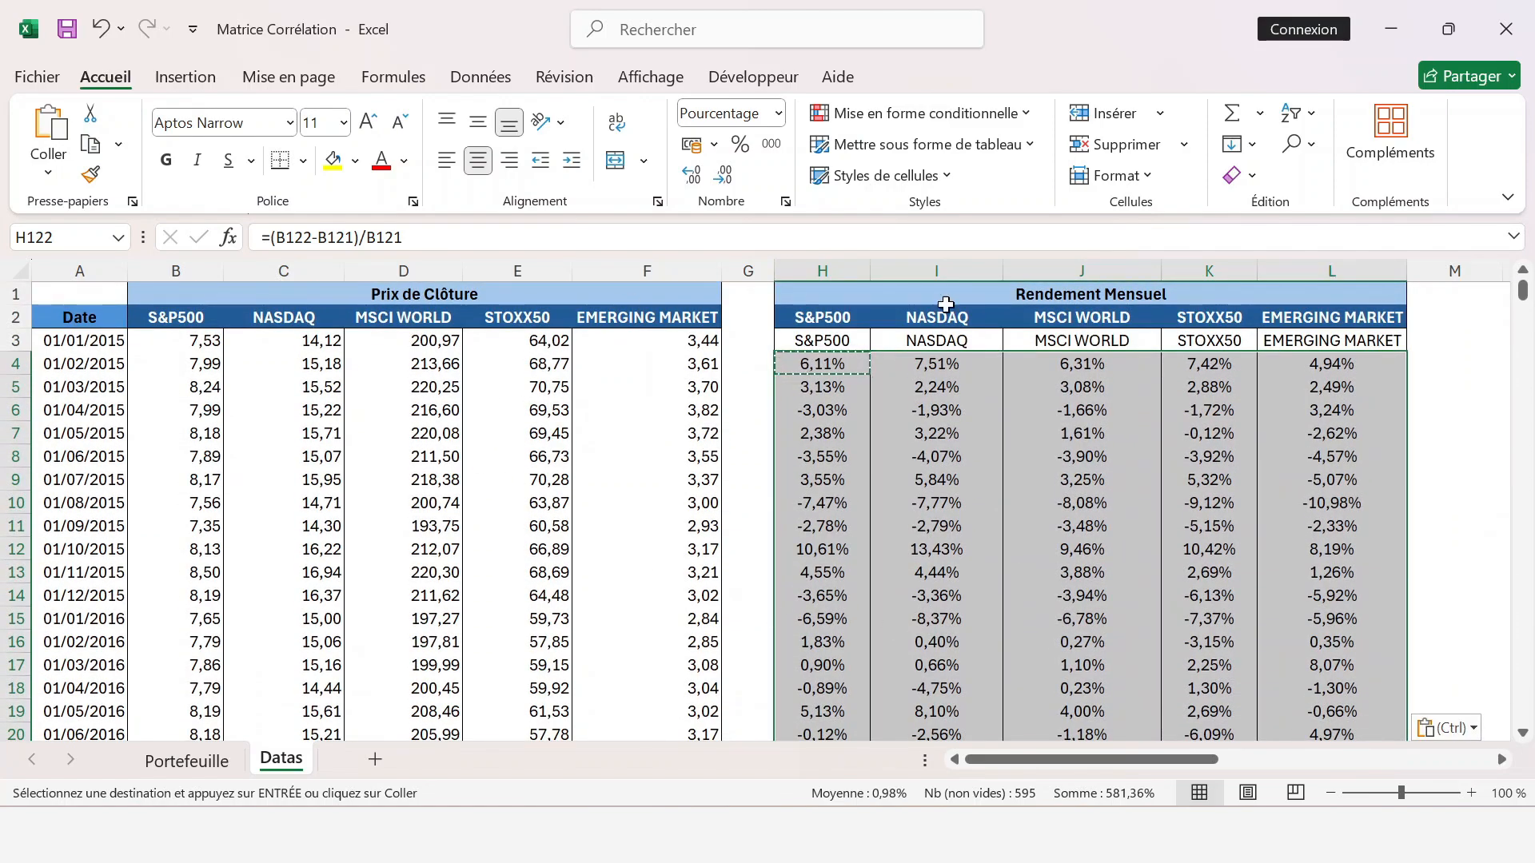
pyautogui.hscroll(2, 769, 461)
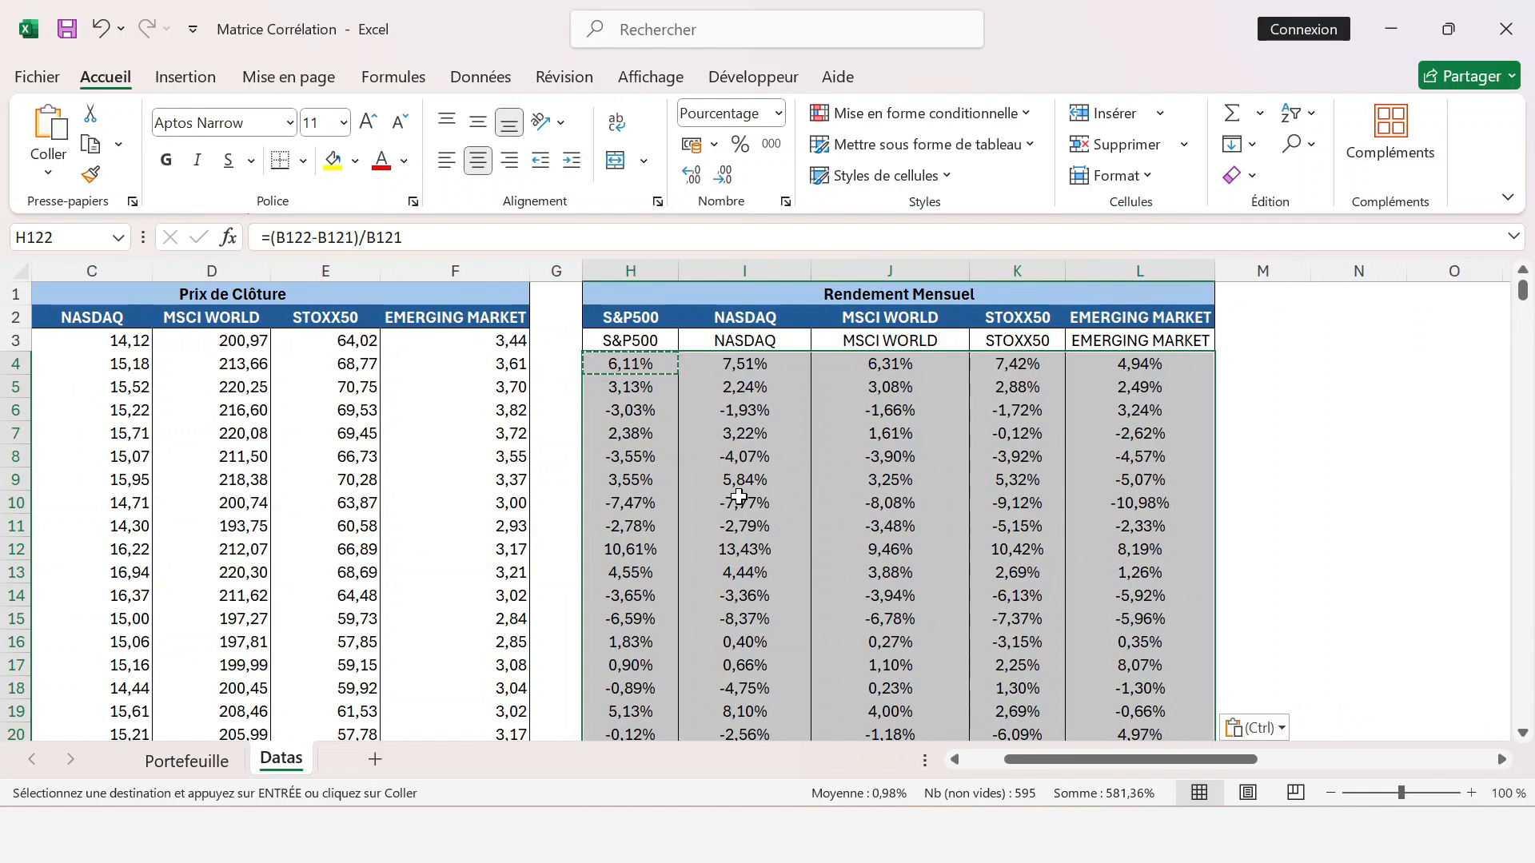
# - Start a COEFFICIENT.CORRELATION formula in cell C4 of the Portefeuille sheet's correlation matrix
pyautogui.hotkey('ctrl', 'pageup')
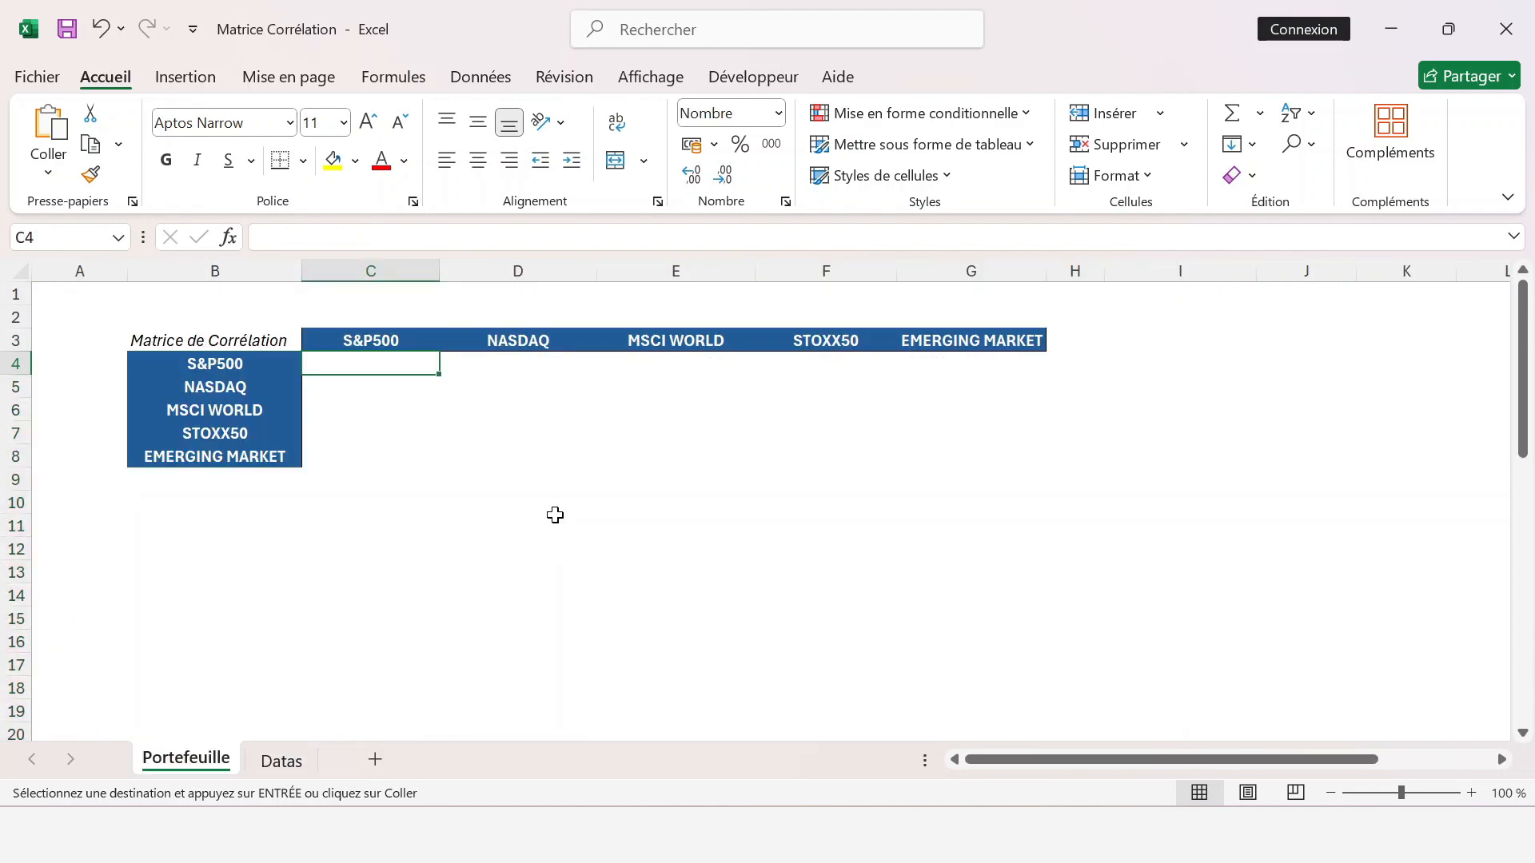
pyautogui.write('=')
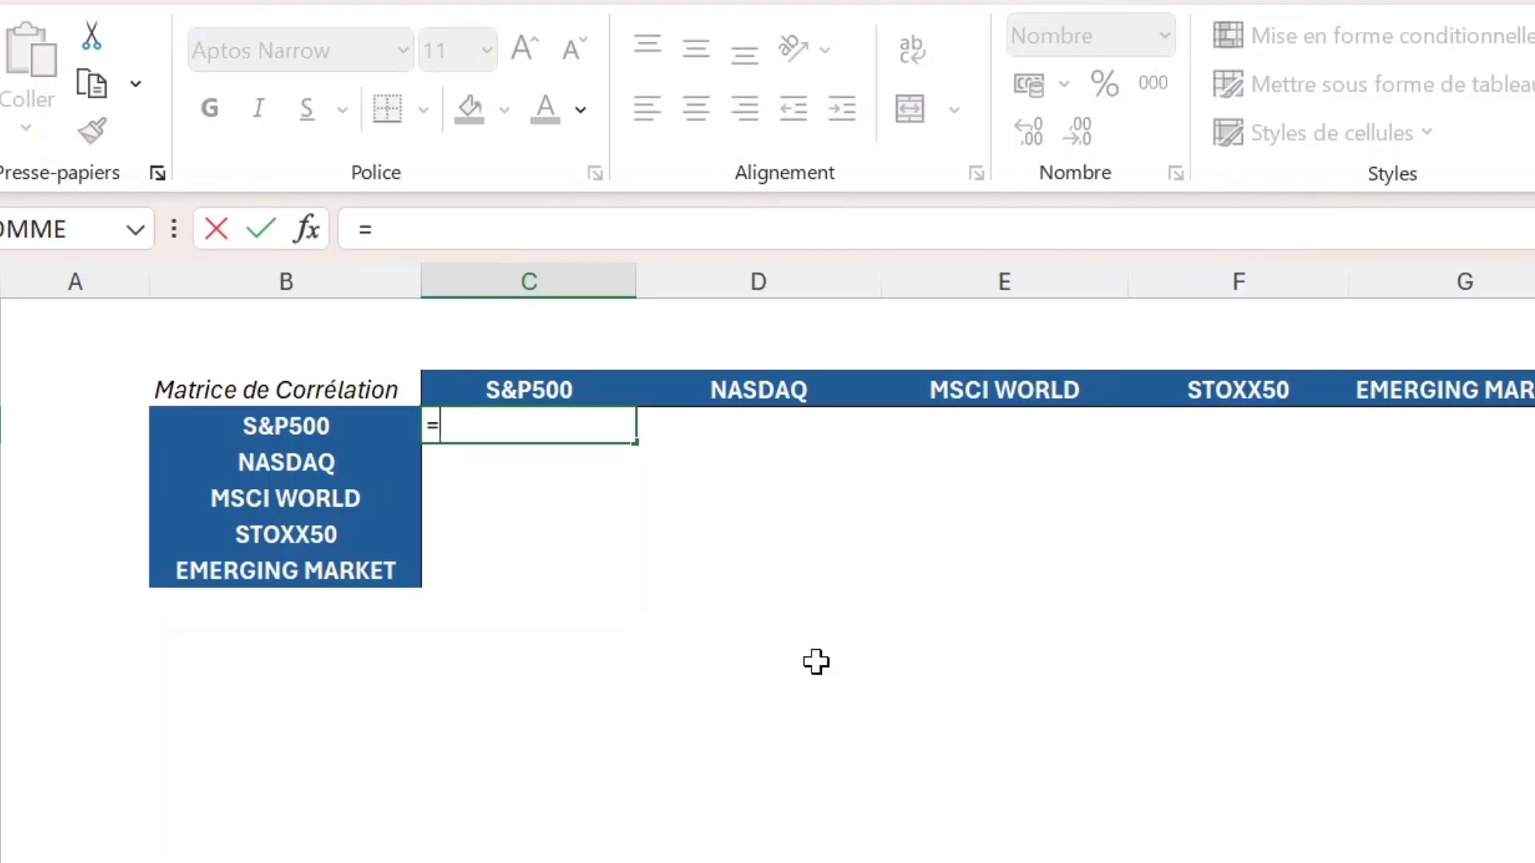
pyautogui.write('co')
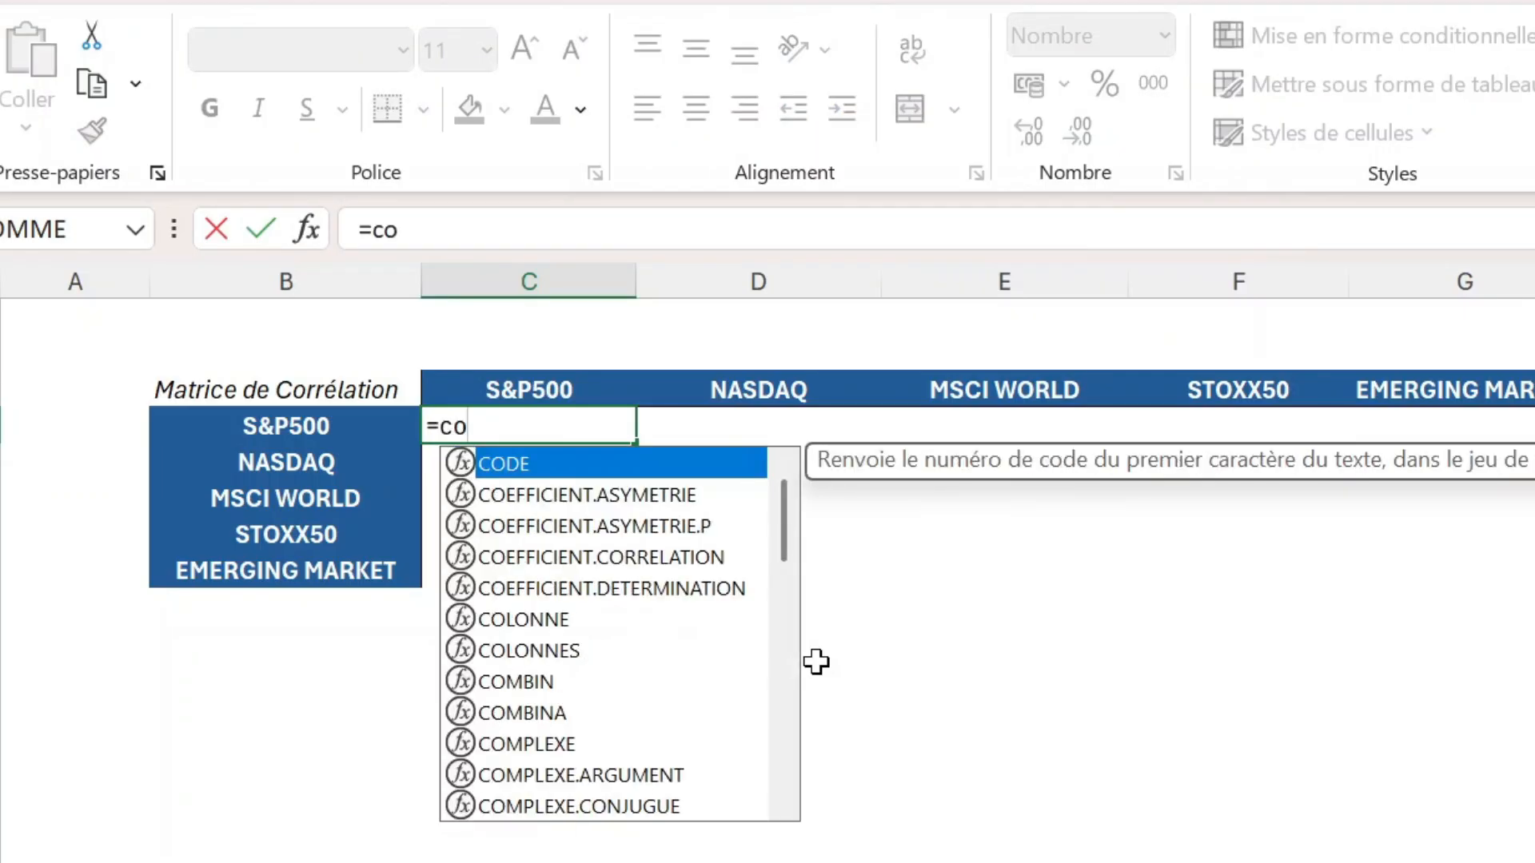
pyautogui.write('eff')
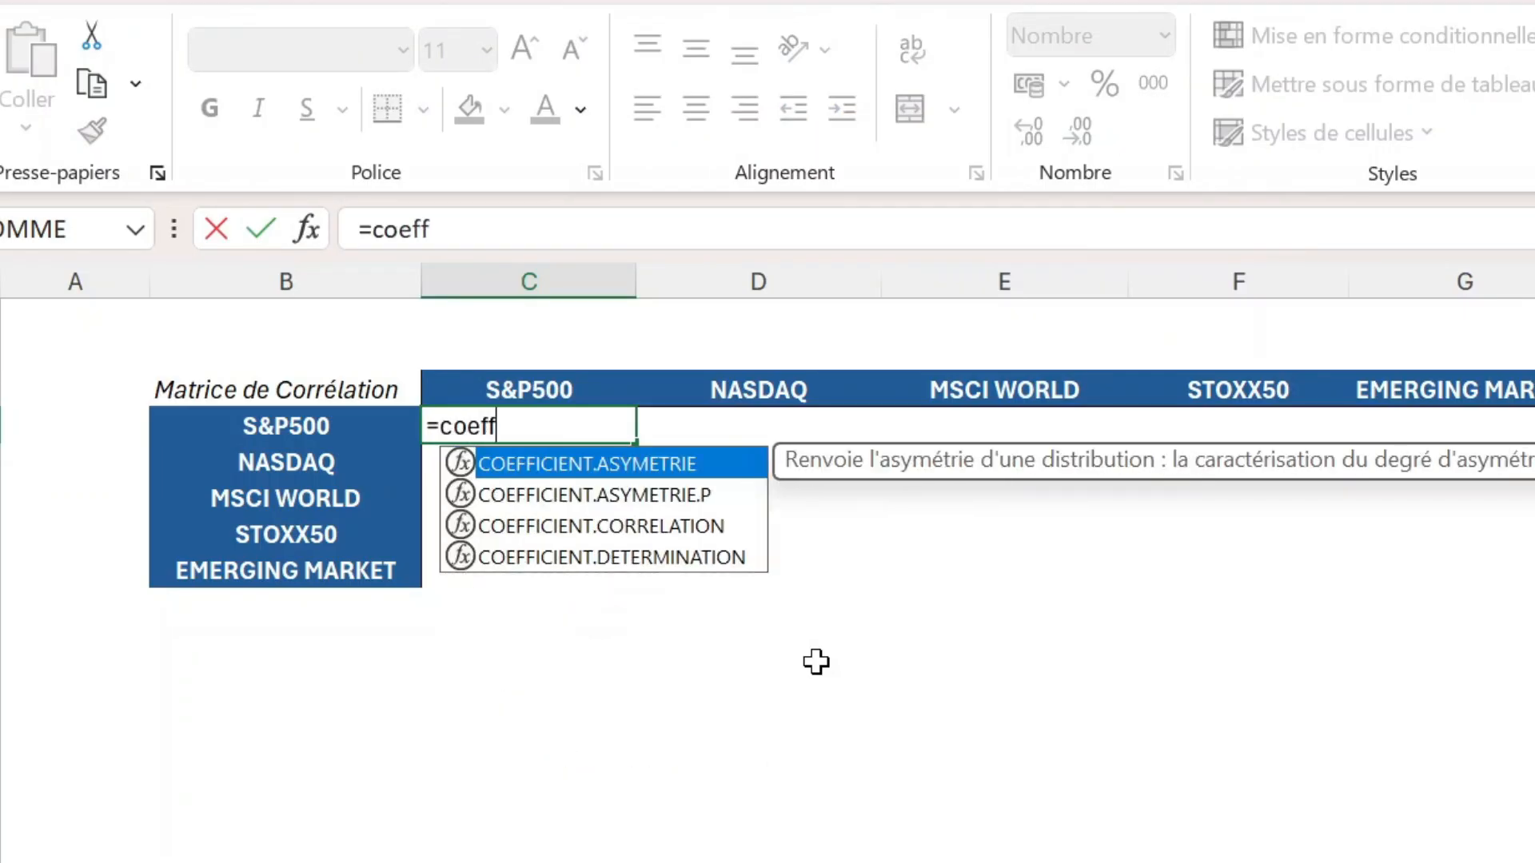
pyautogui.click(671, 525)
pyautogui.doubleClick(669, 524)
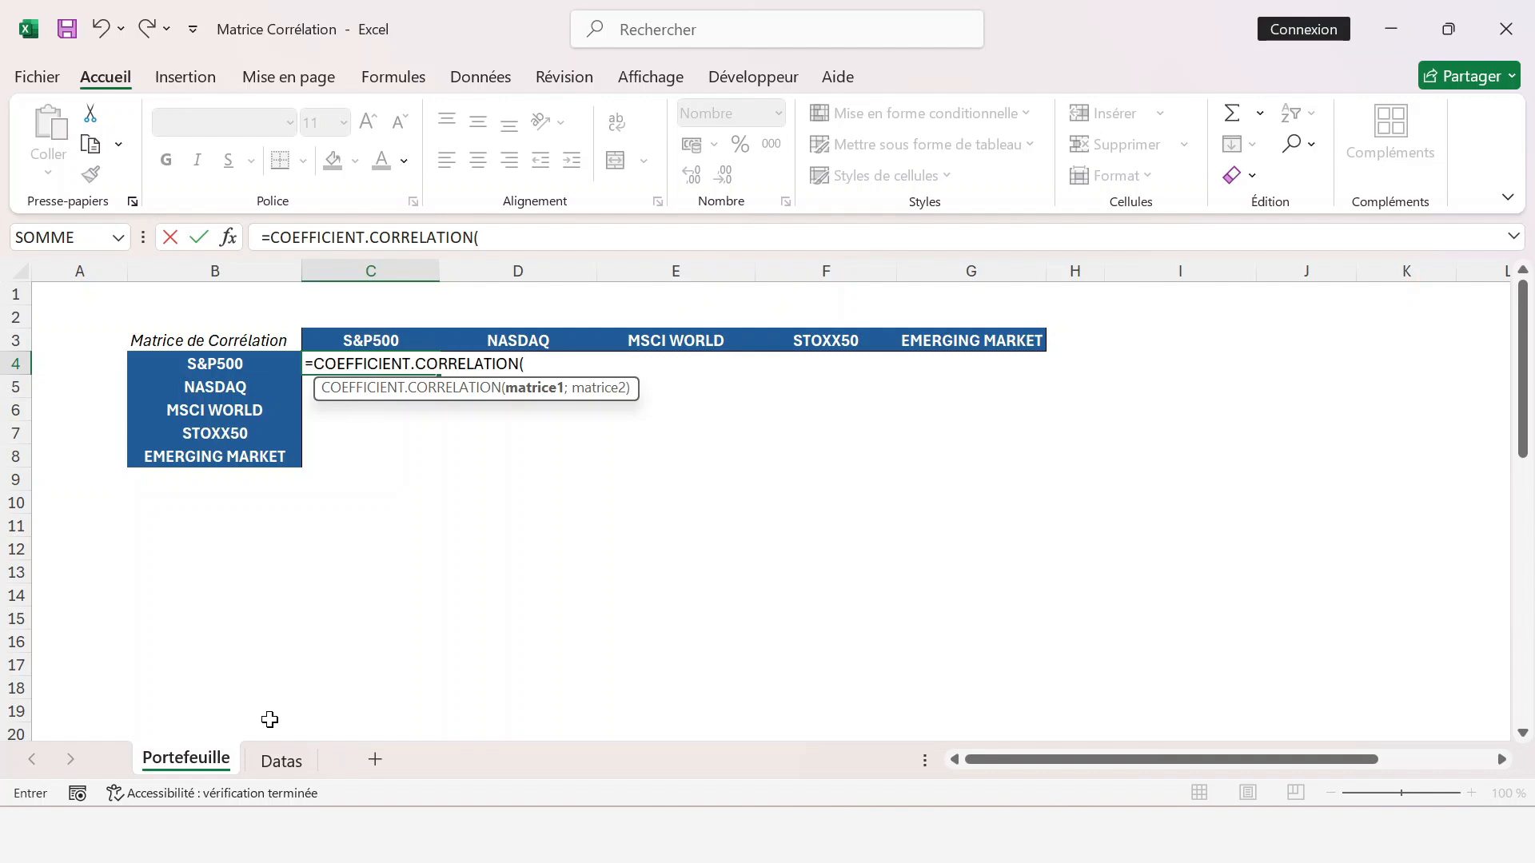
# - Set the formula's first array to the S&P500 returns as the absolute reference Datas!$H$4:$H$122
pyautogui.click(276, 780)
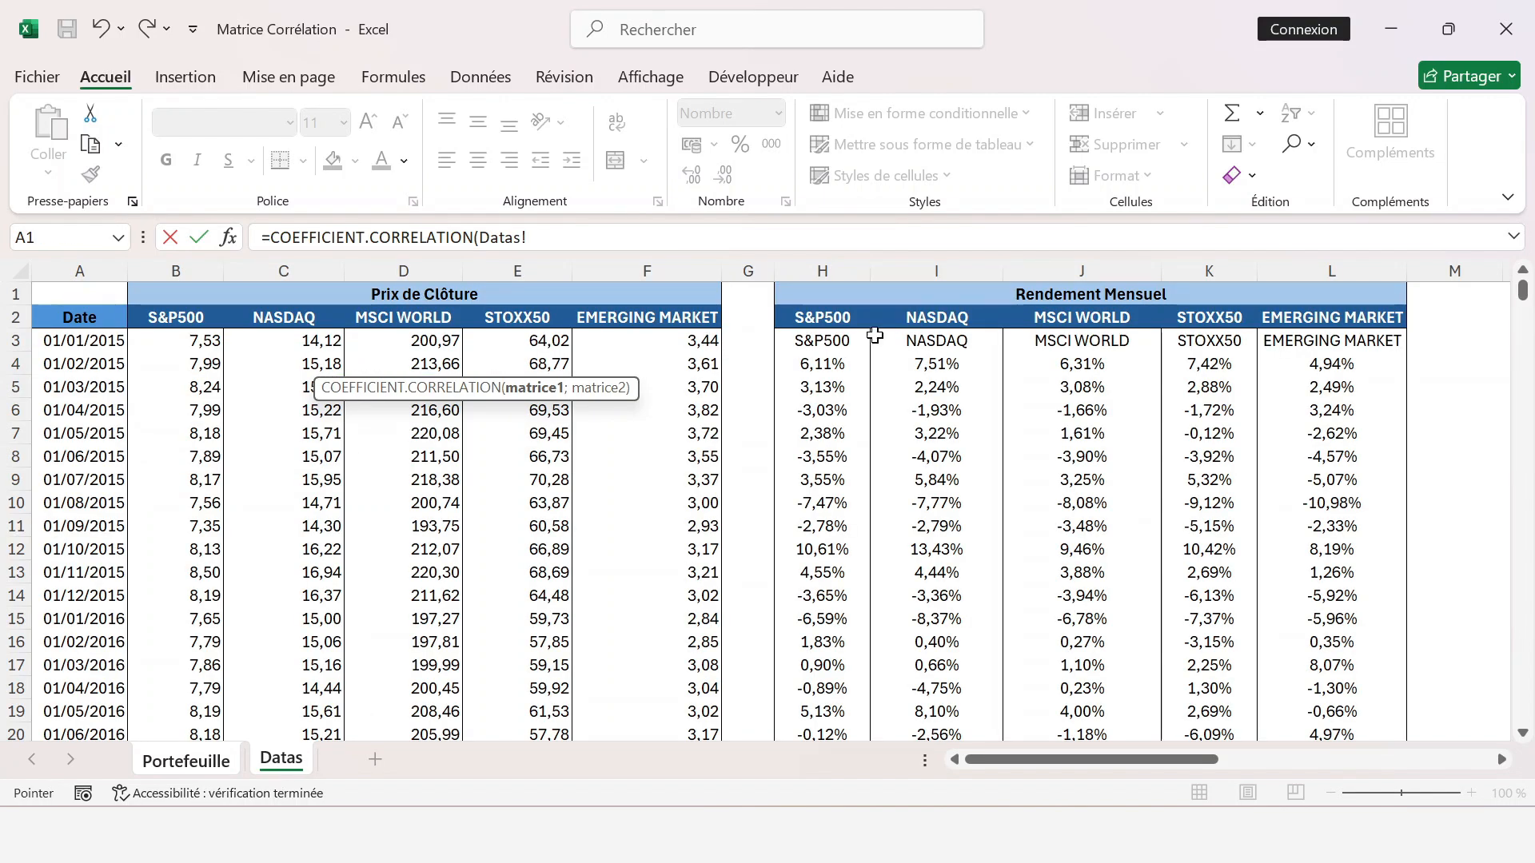
pyautogui.click(822, 367)
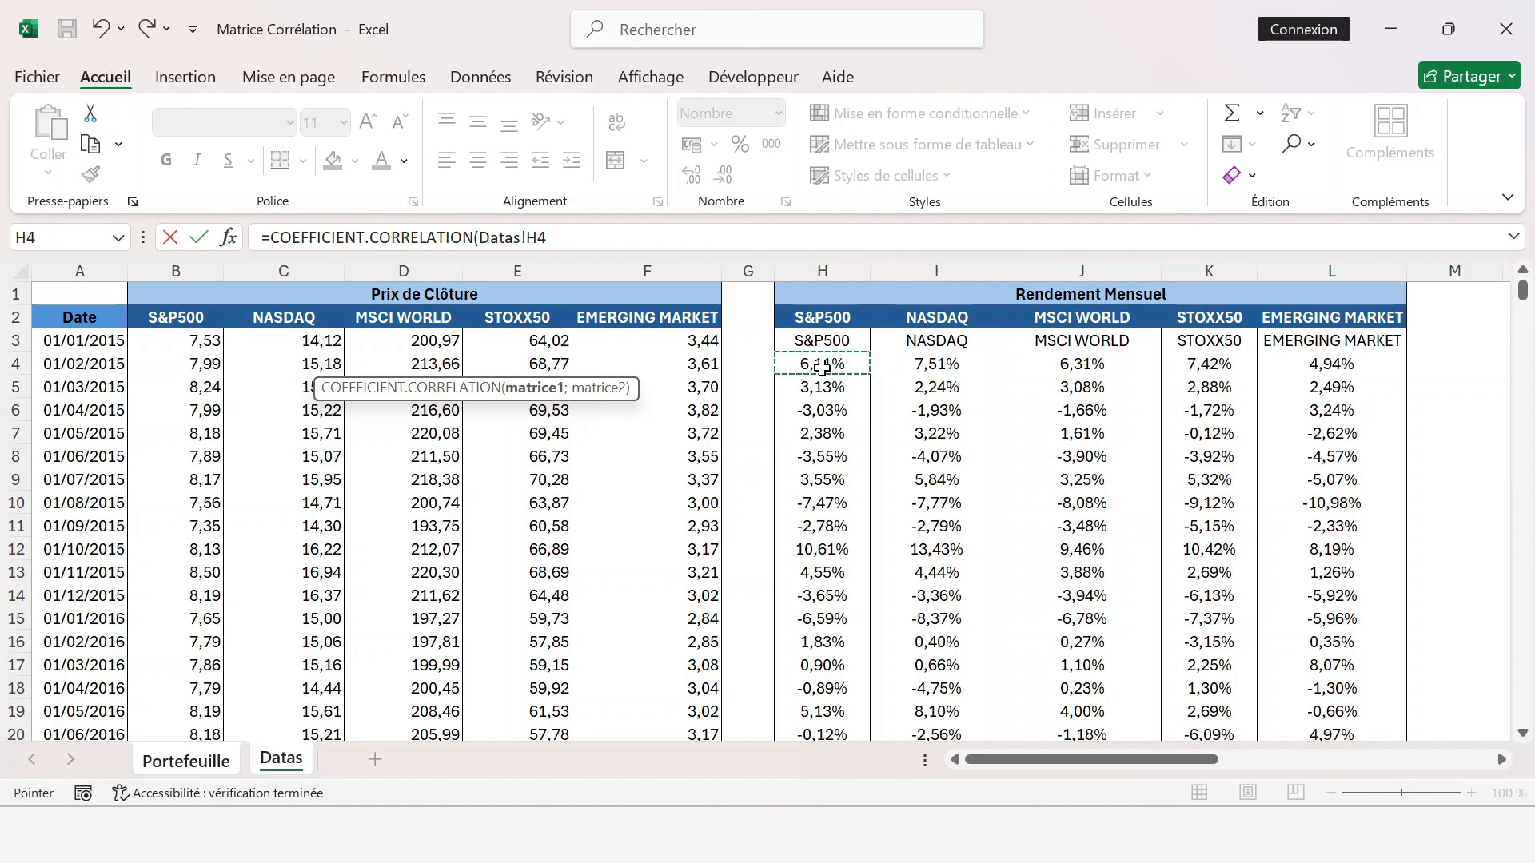
pyautogui.hotkey('ctrl', 'shift', 'Down')
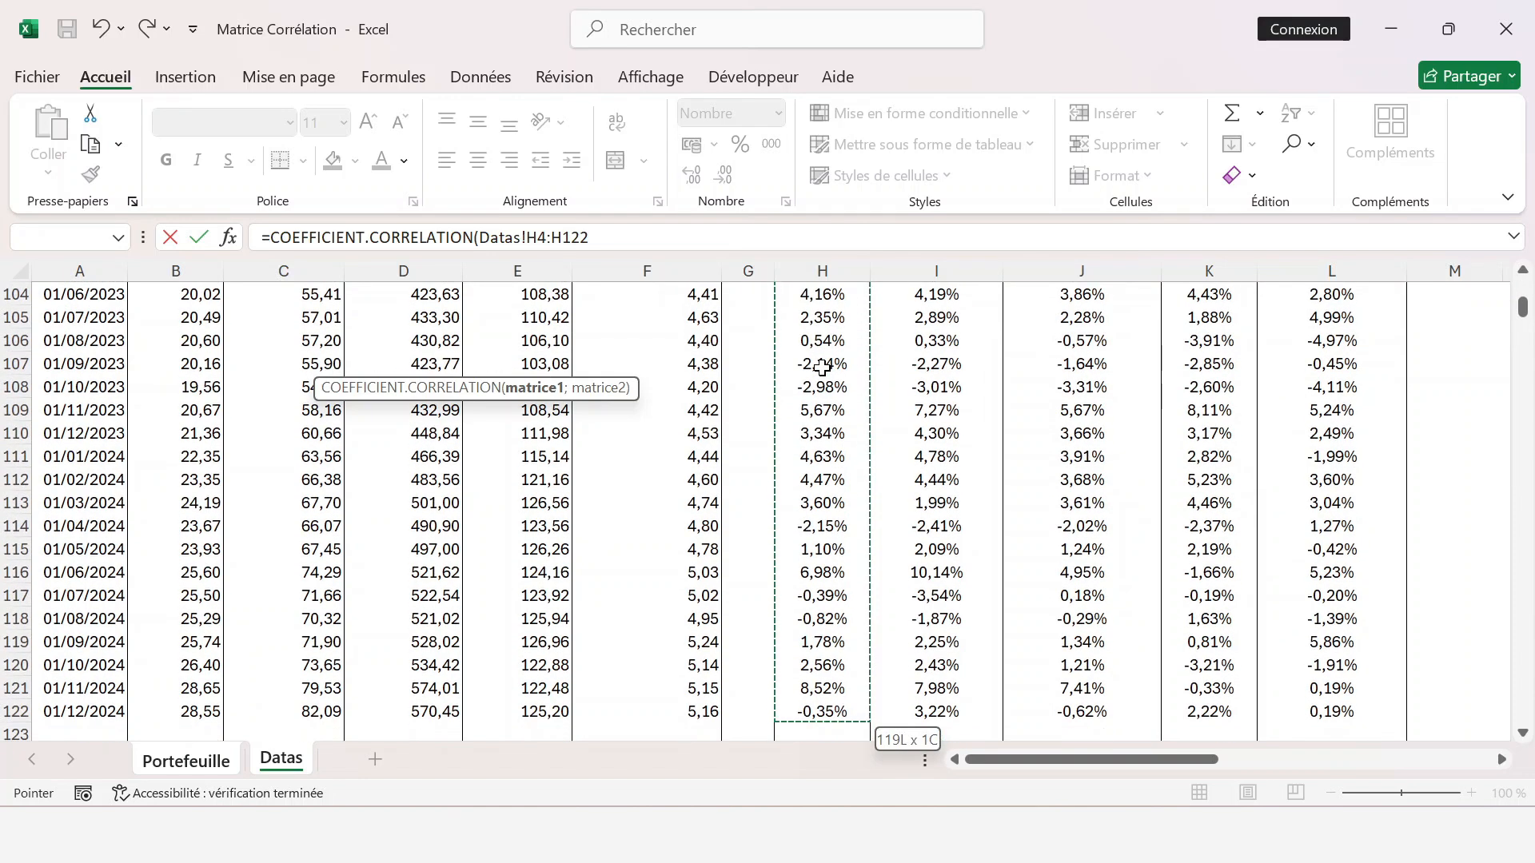
pyautogui.press('F4')
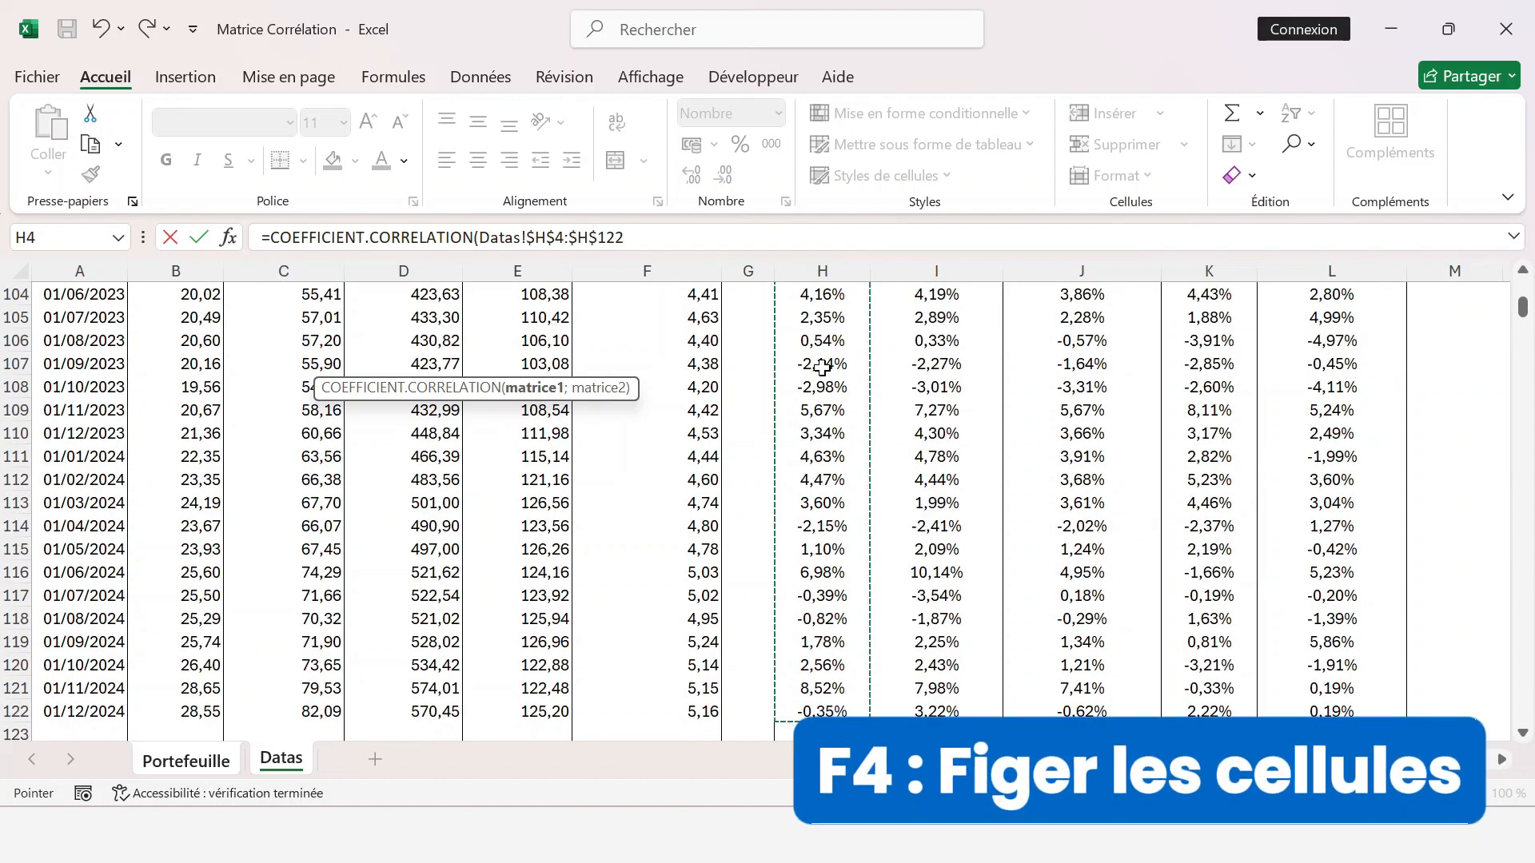
pyautogui.write(';')
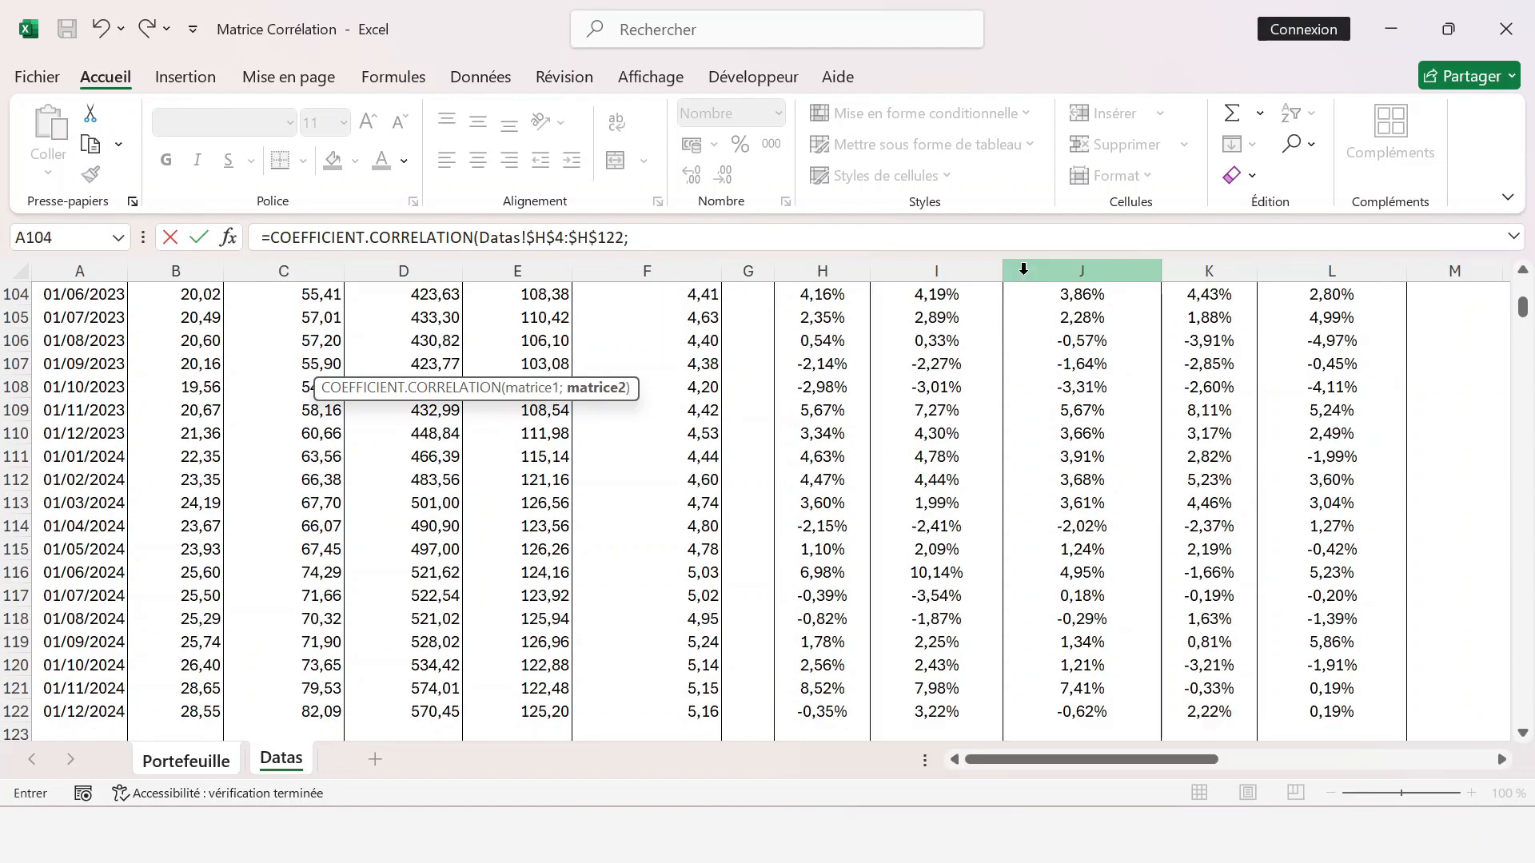
# - Set the second array to the relative range Datas!H4:H122 and complete the correlation formula
pyautogui.click(839, 330)
pyautogui.hotkey('ctrl', 'Up')
pyautogui.press('Down')
pyautogui.press('Down')
pyautogui.press('Down')
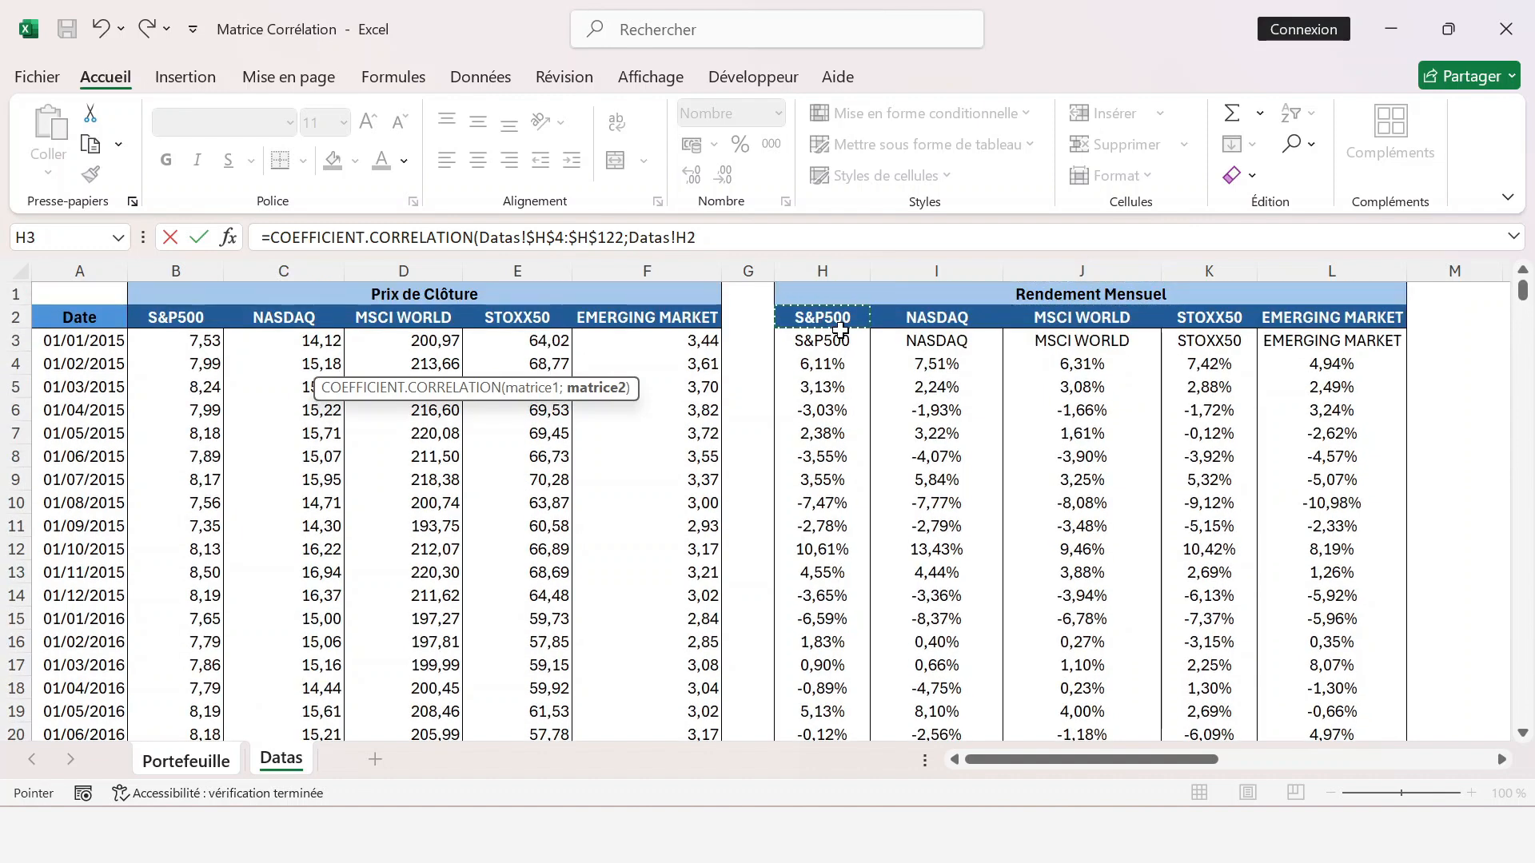
pyautogui.hotkey('ctrl', 'shift', 'Down')
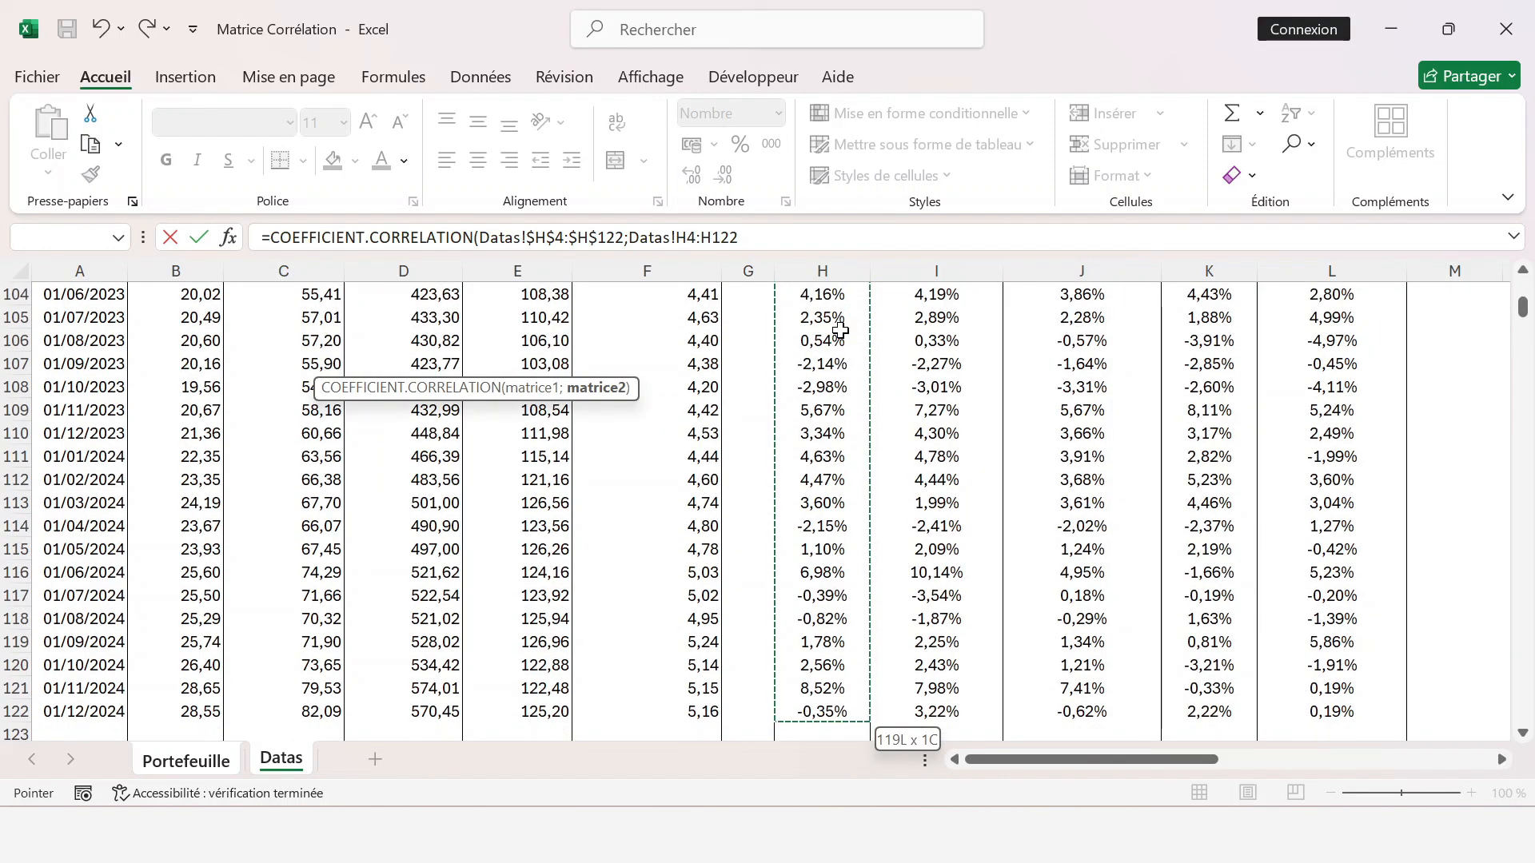
pyautogui.write(')')
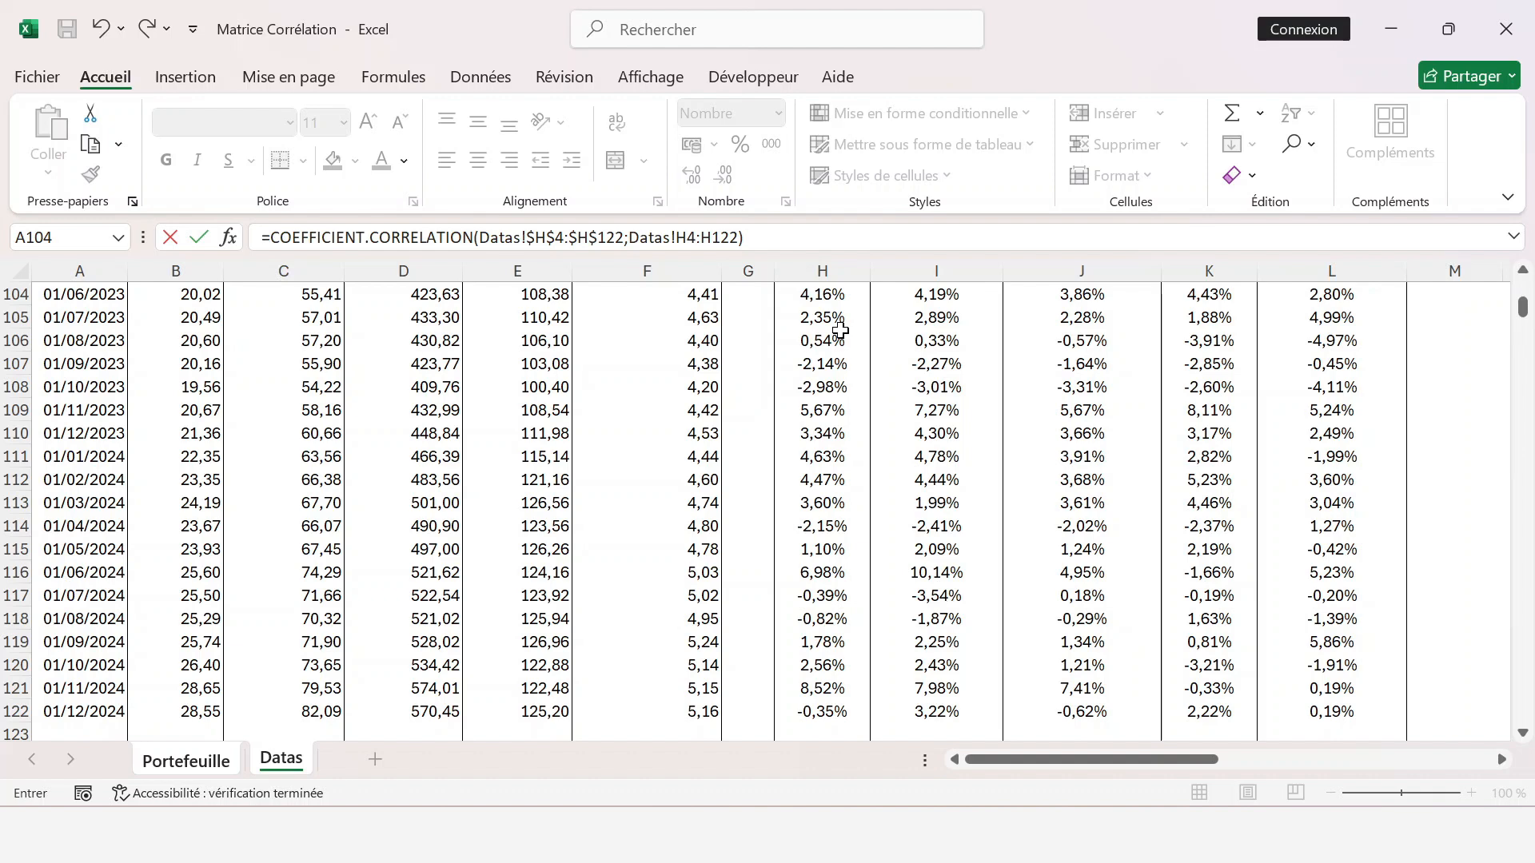
pyautogui.press('Return')
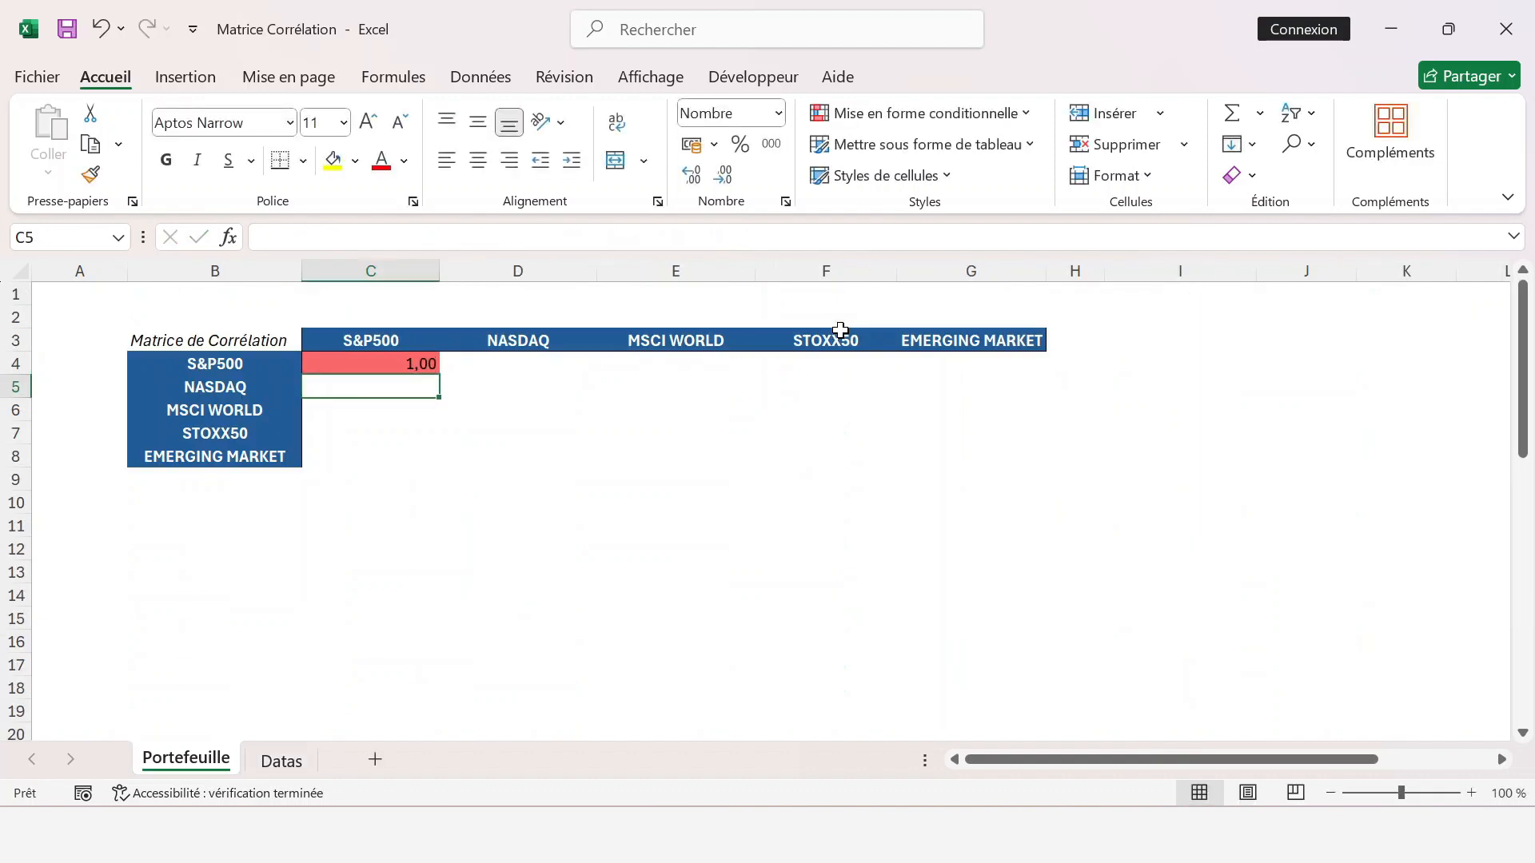
# - Copy the S&P500 correlation formula from C4 across C4:G4 to fill the first row of the matrix
pyautogui.press('Up')
pyautogui.hotkey('ctrl', 'c')
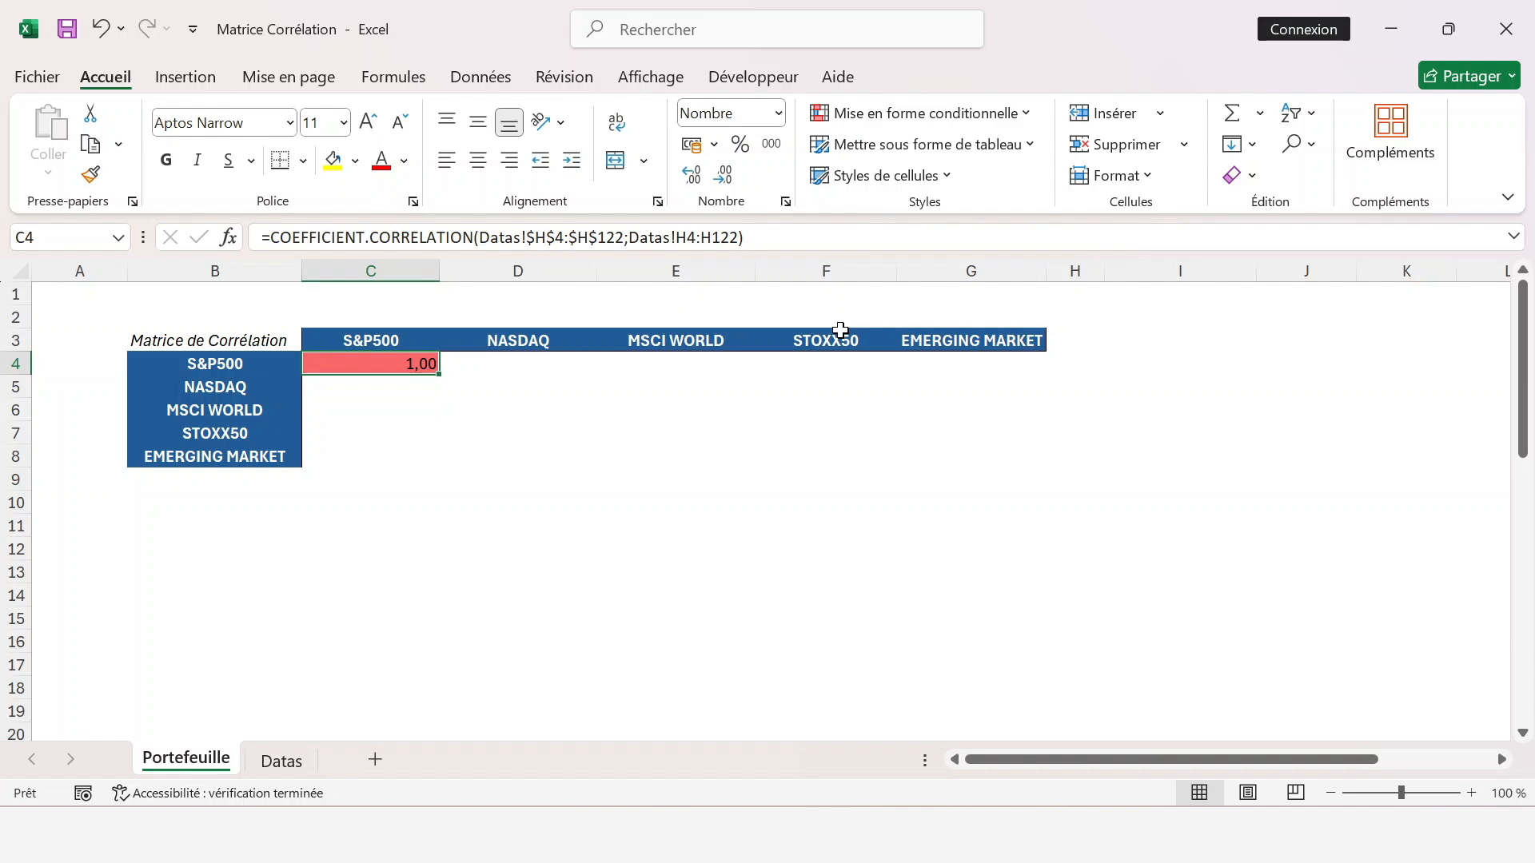
pyautogui.hotkey('shift', 'Right')
pyautogui.hotkey('shift', 'Right')
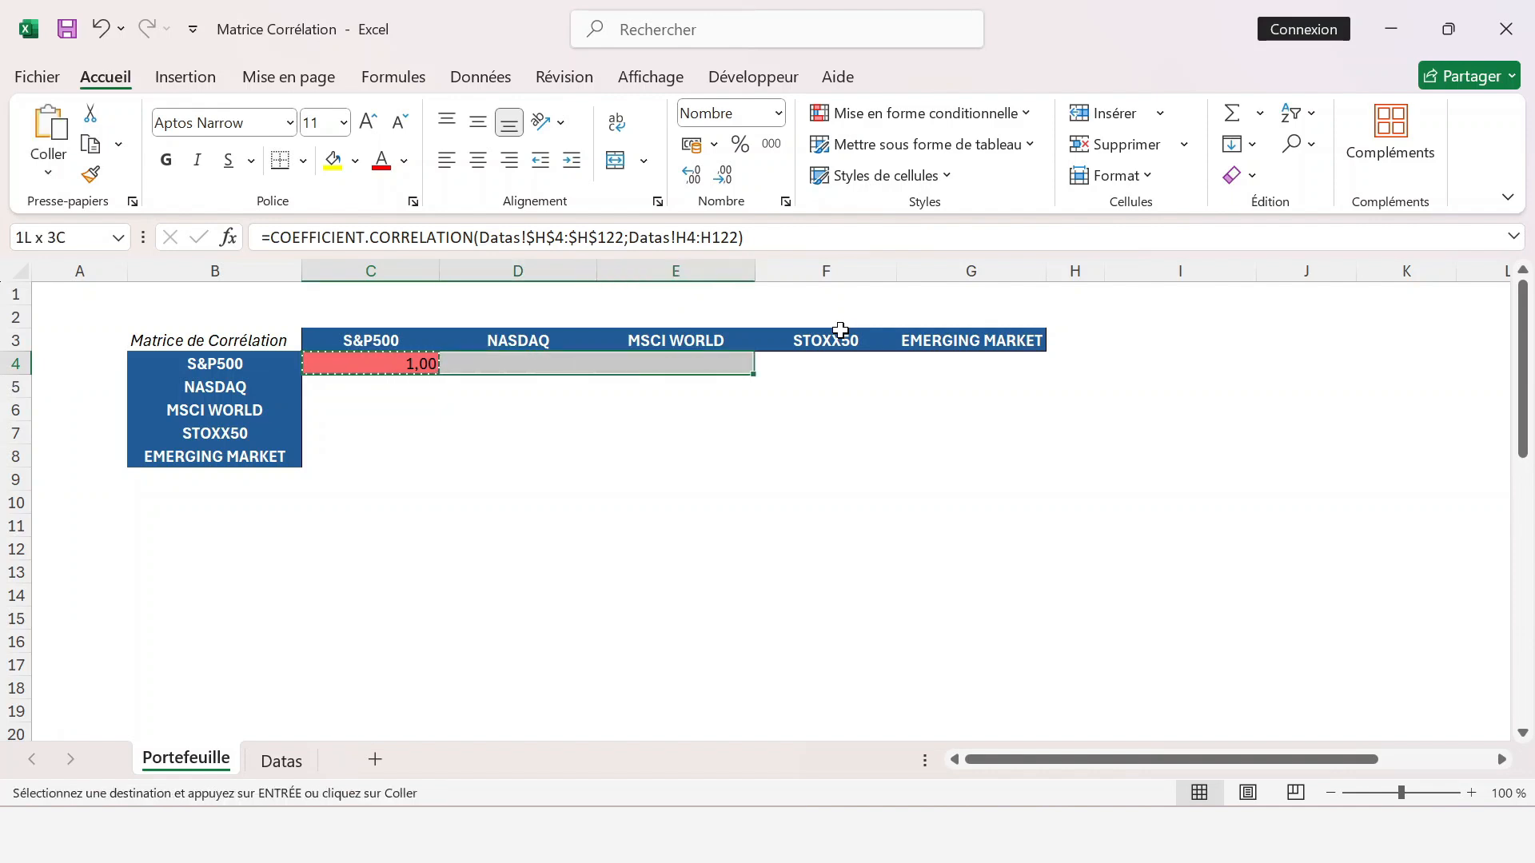
pyautogui.hotkey('shift', 'Right')
pyautogui.hotkey('shift', 'Right')
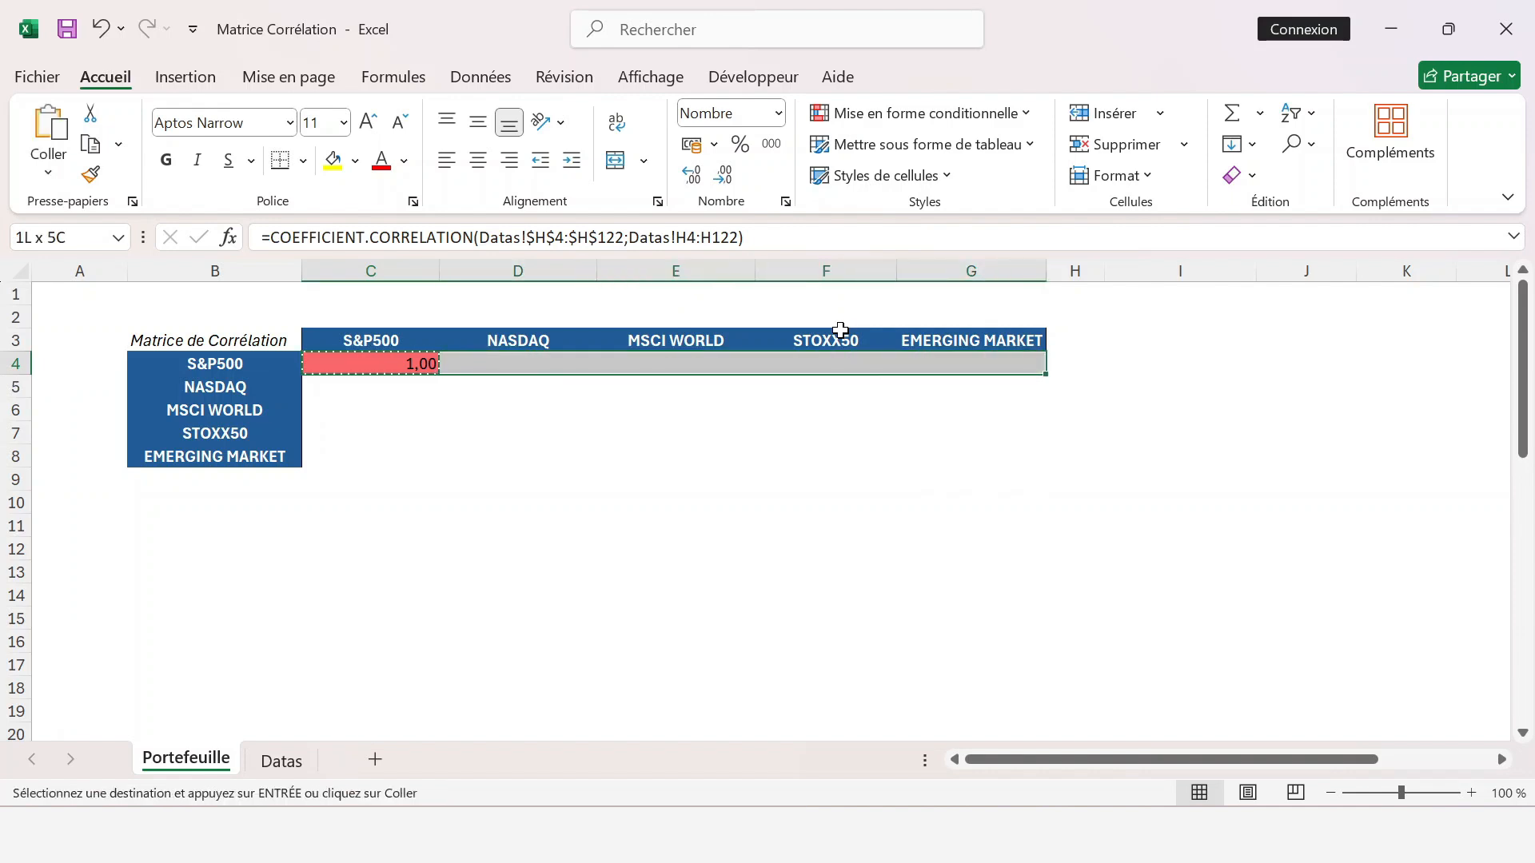
pyautogui.hotkey('ctrl', 'v')
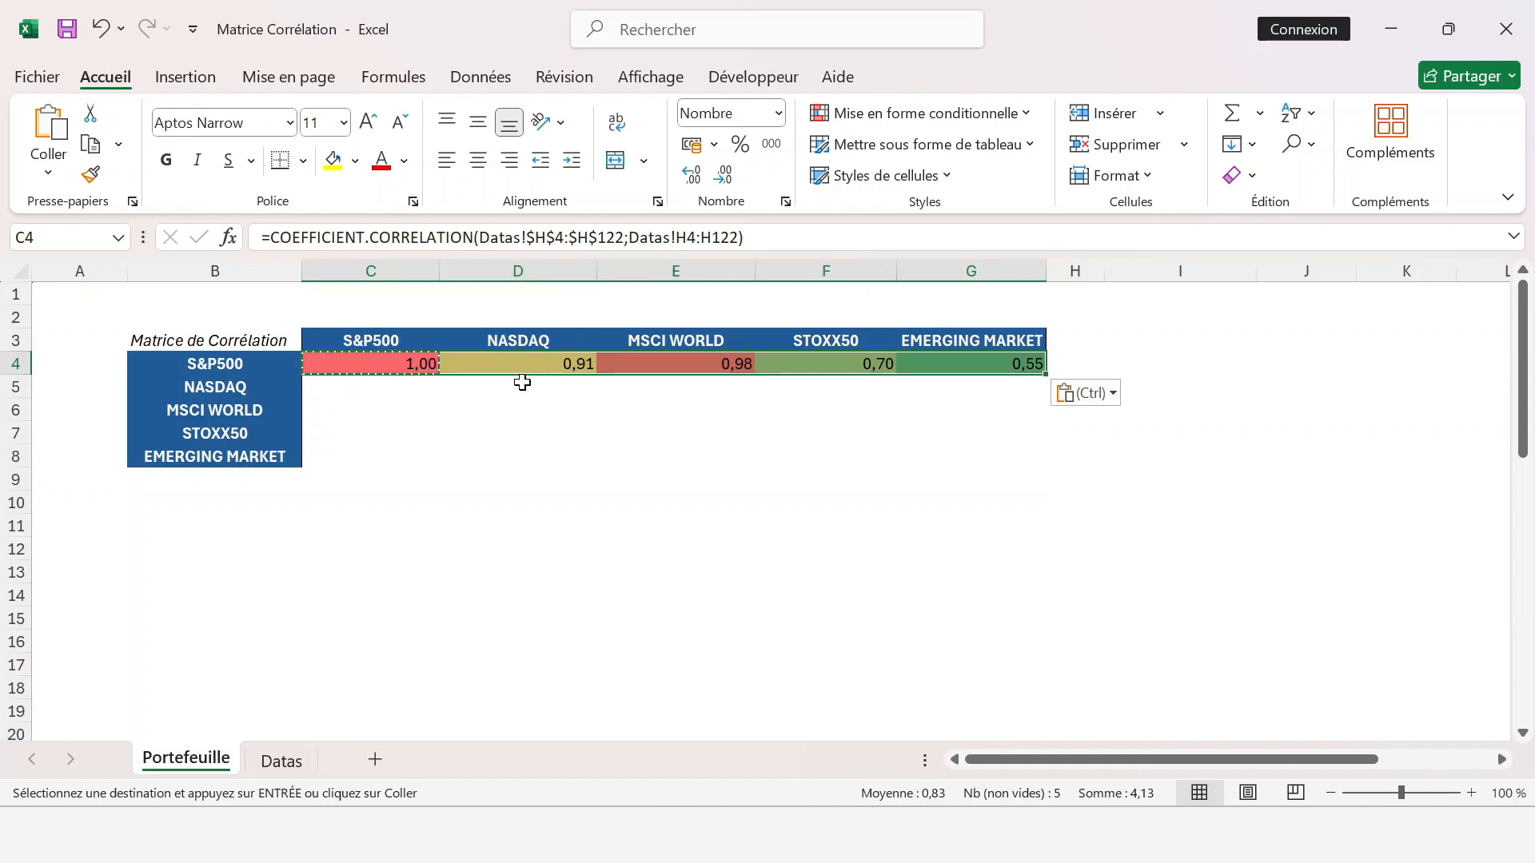
# - Start a COEFFICIENT.CORRELATION formula in D5, where the NASDAQ row and column meet
pyautogui.click(522, 385)
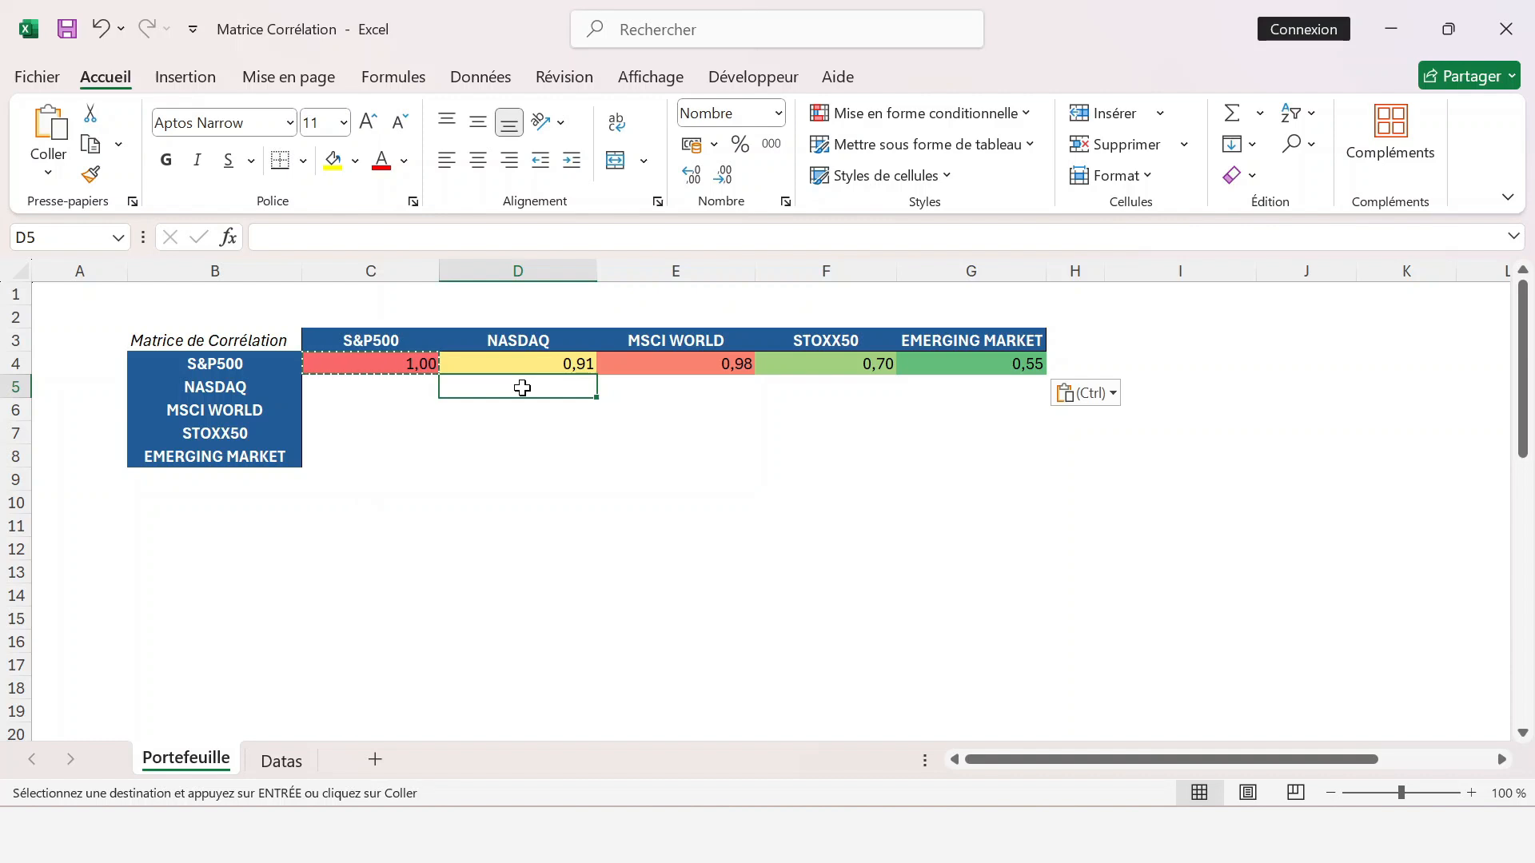
pyautogui.press('Escape')
pyautogui.write('=')
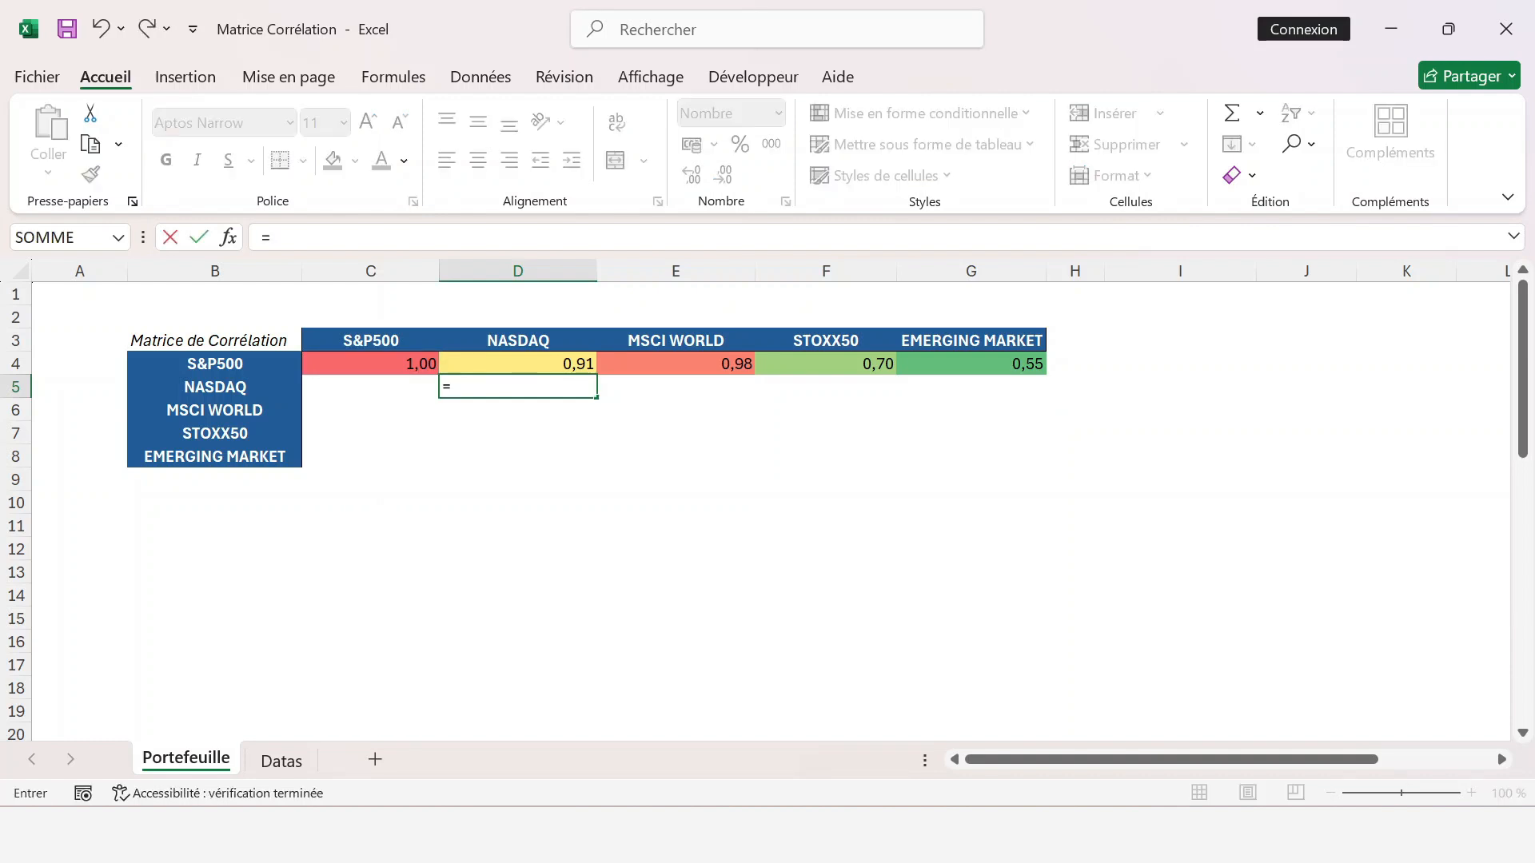
pyautogui.write('corr')
pyautogui.doubleClick(541, 421)
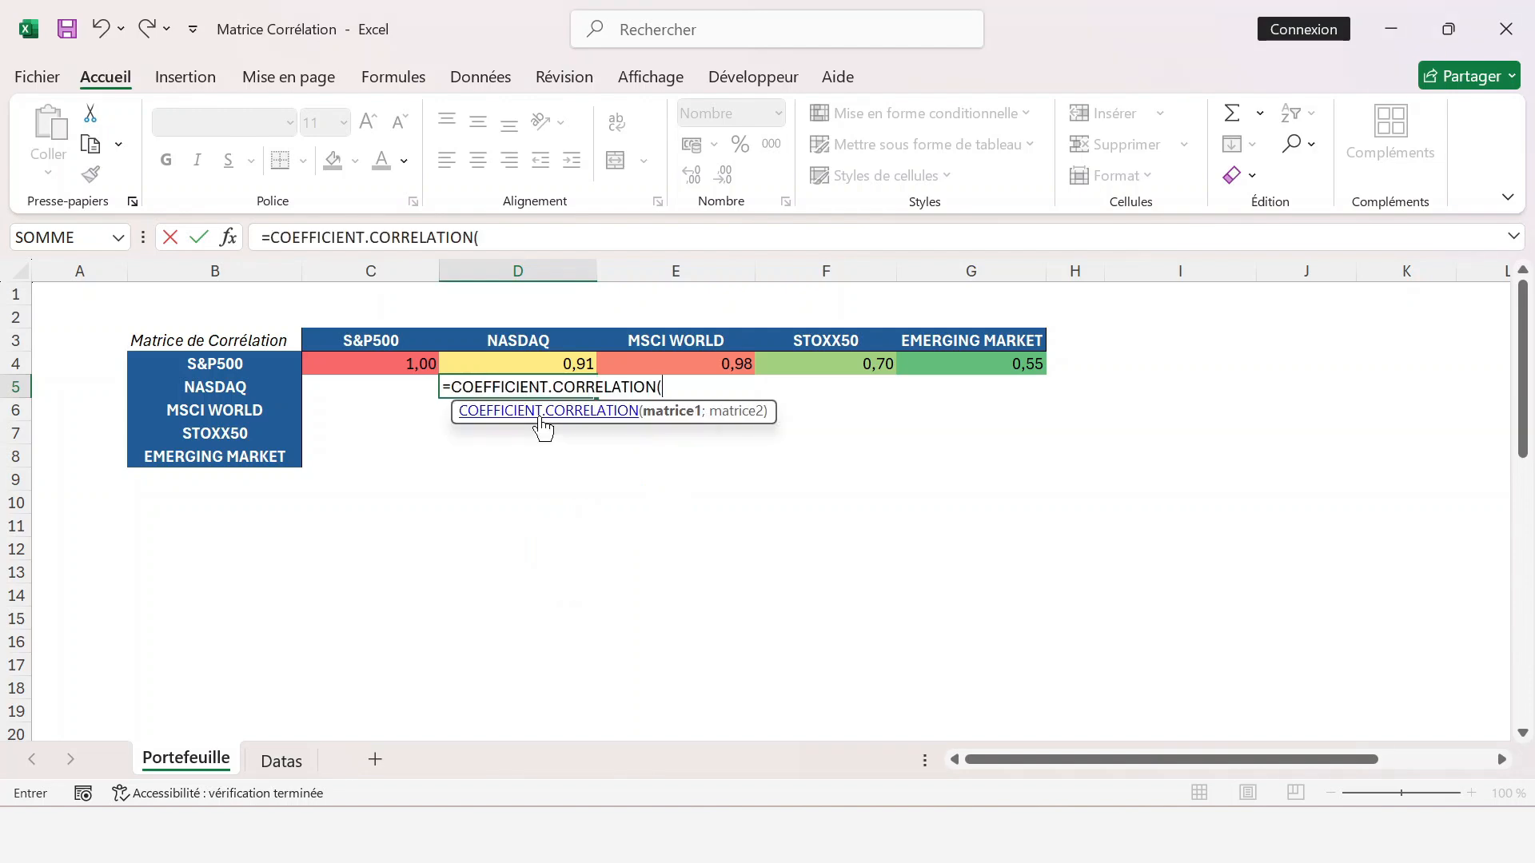
# - Set the first array to the NASDAQ returns as the absolute reference Datas!$I$4:$I$122
pyautogui.click(282, 760)
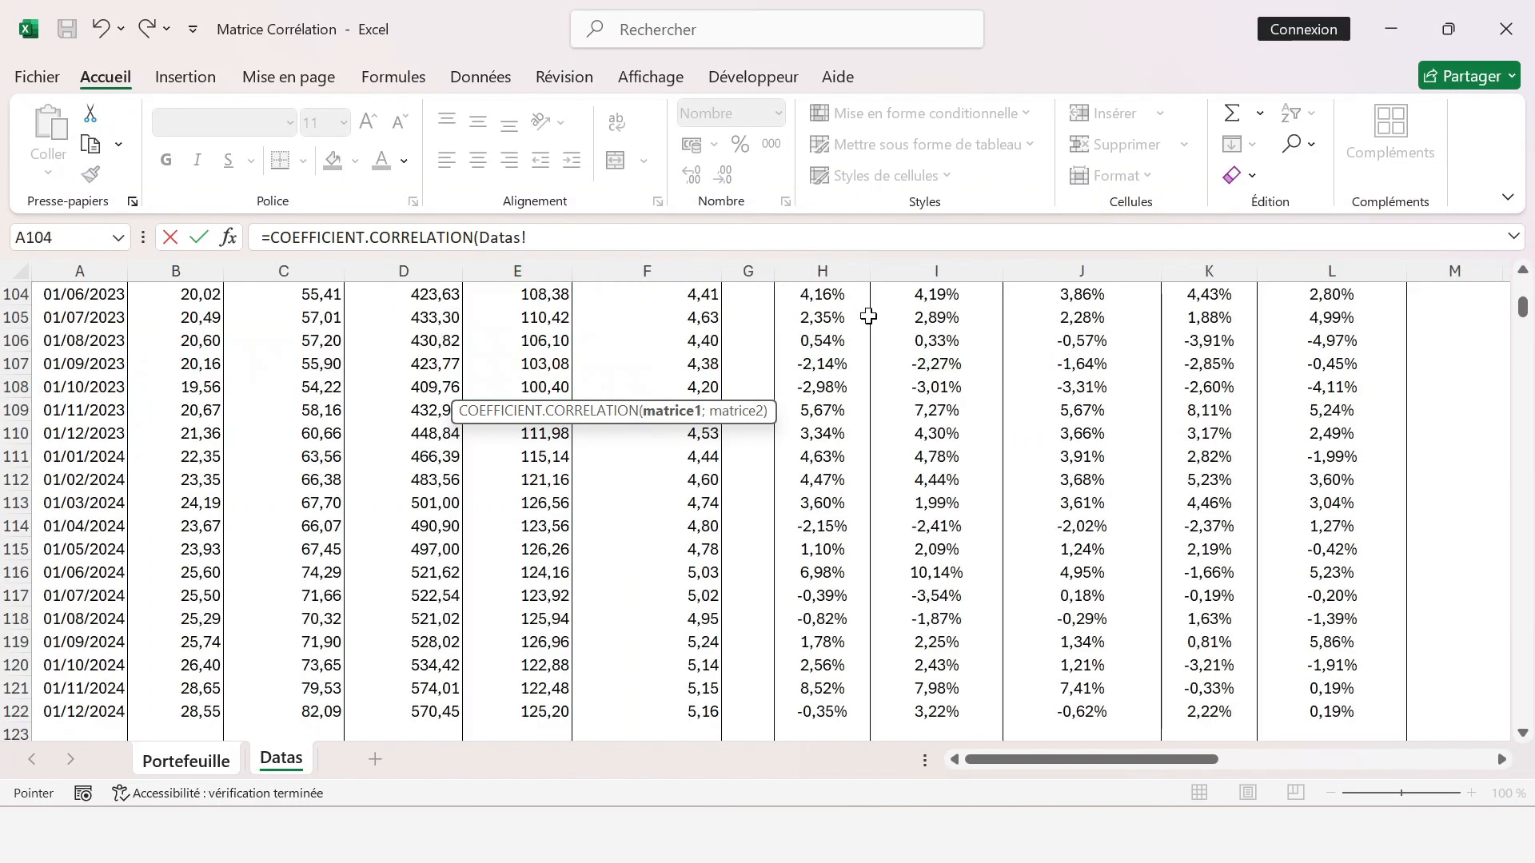
pyautogui.click(895, 357)
pyautogui.hotkey('ctrl', 'Up')
pyautogui.press('Down')
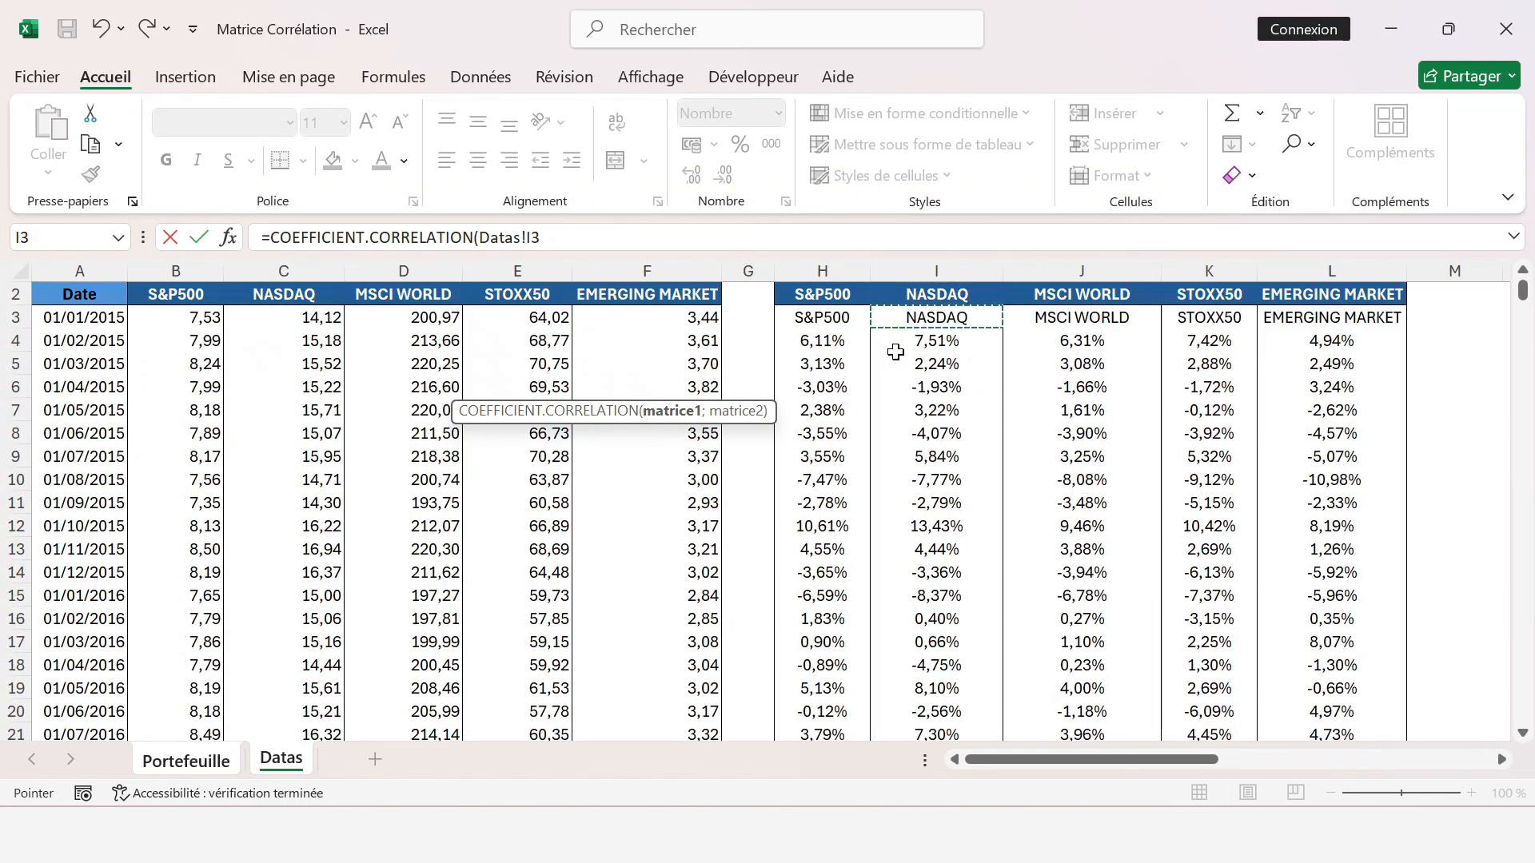
pyautogui.press('Down')
pyautogui.hotkey('ctrl', 'shift', 'Down')
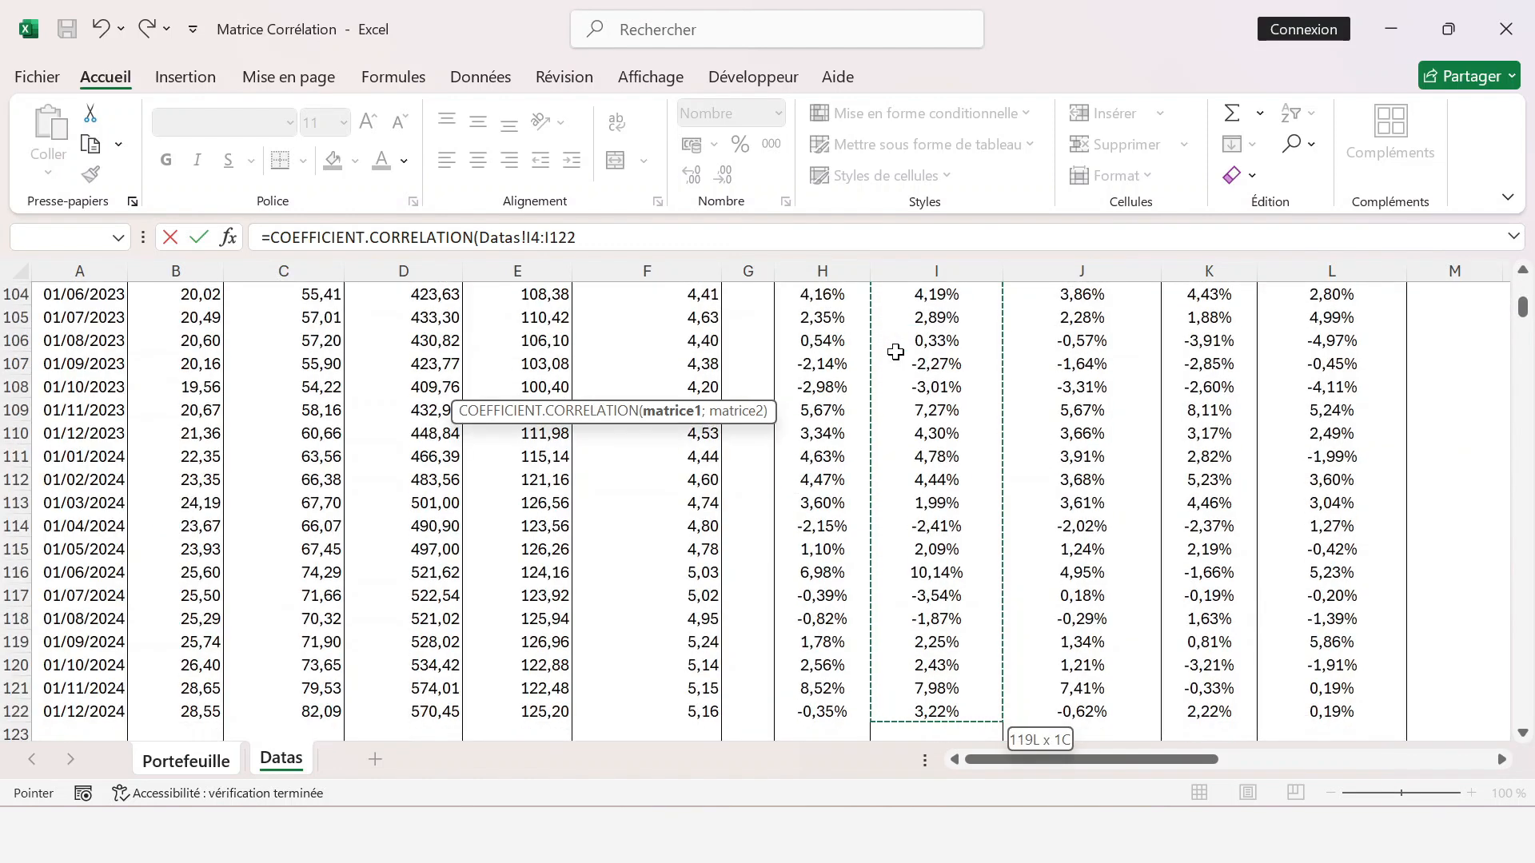
pyautogui.press('F4')
pyautogui.write(';')
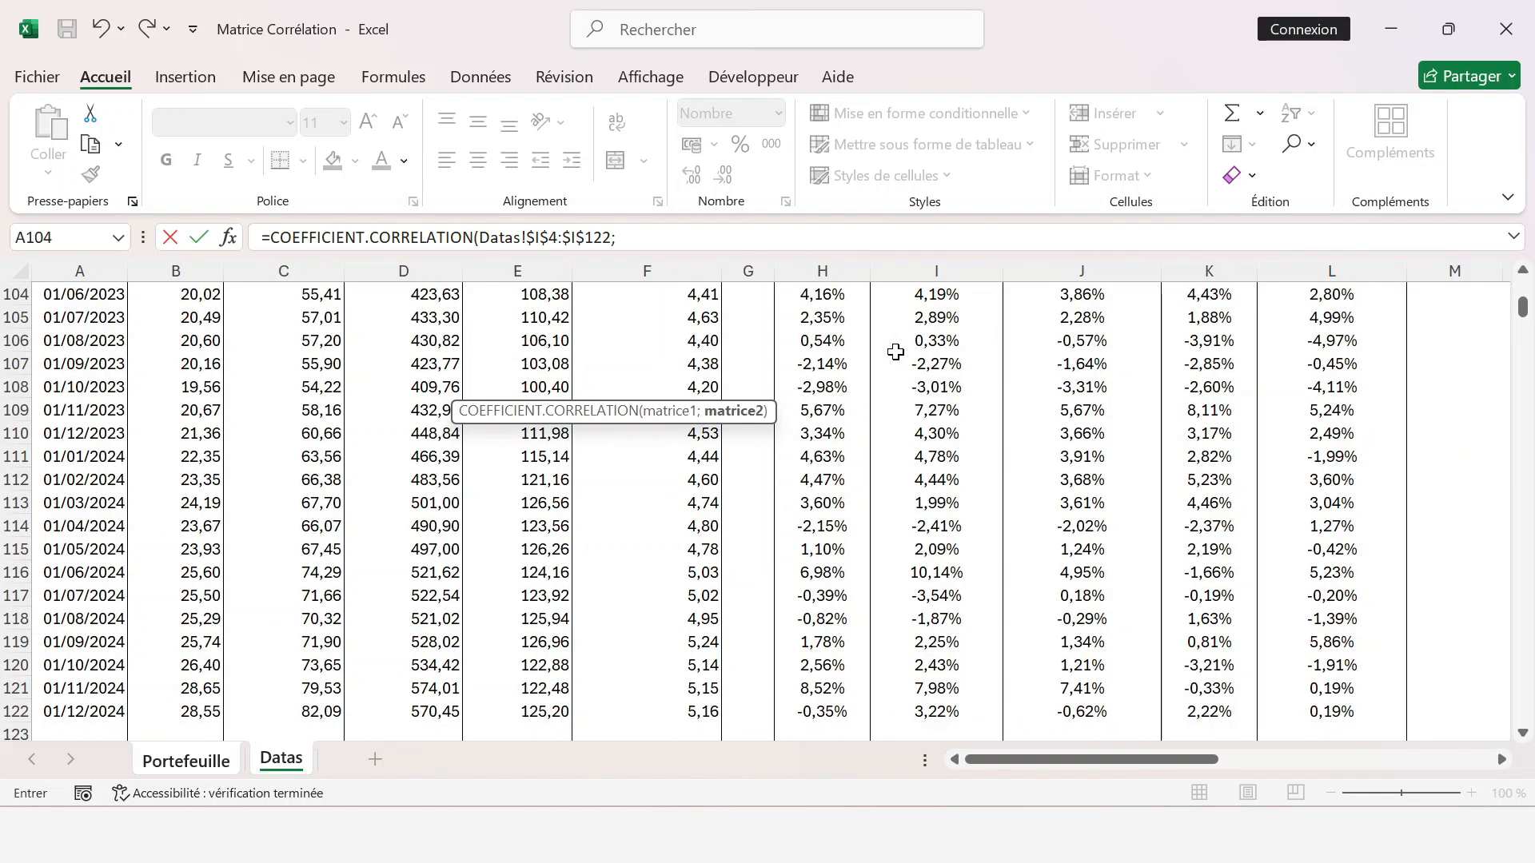
# - Set the second array to the relative range Datas!I4:I122 and complete the NASDAQ correlation formula
pyautogui.click(964, 358)
pyautogui.hotkey('ctrl', 'Up')
pyautogui.press('Down')
pyautogui.press('Down')
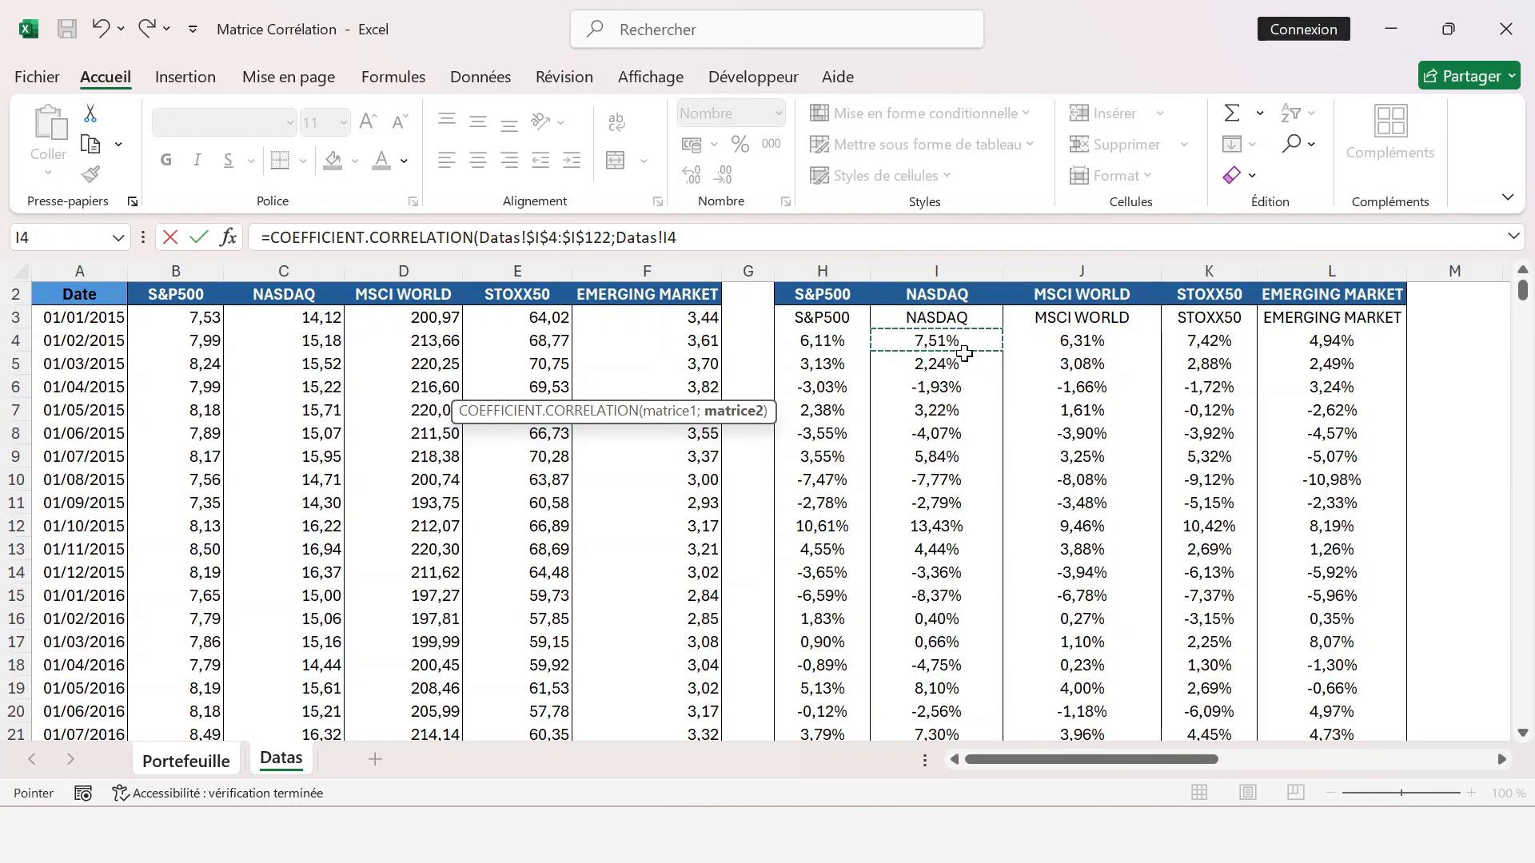
pyautogui.hotkey('ctrl', 'shift', 'Down')
pyautogui.write(')')
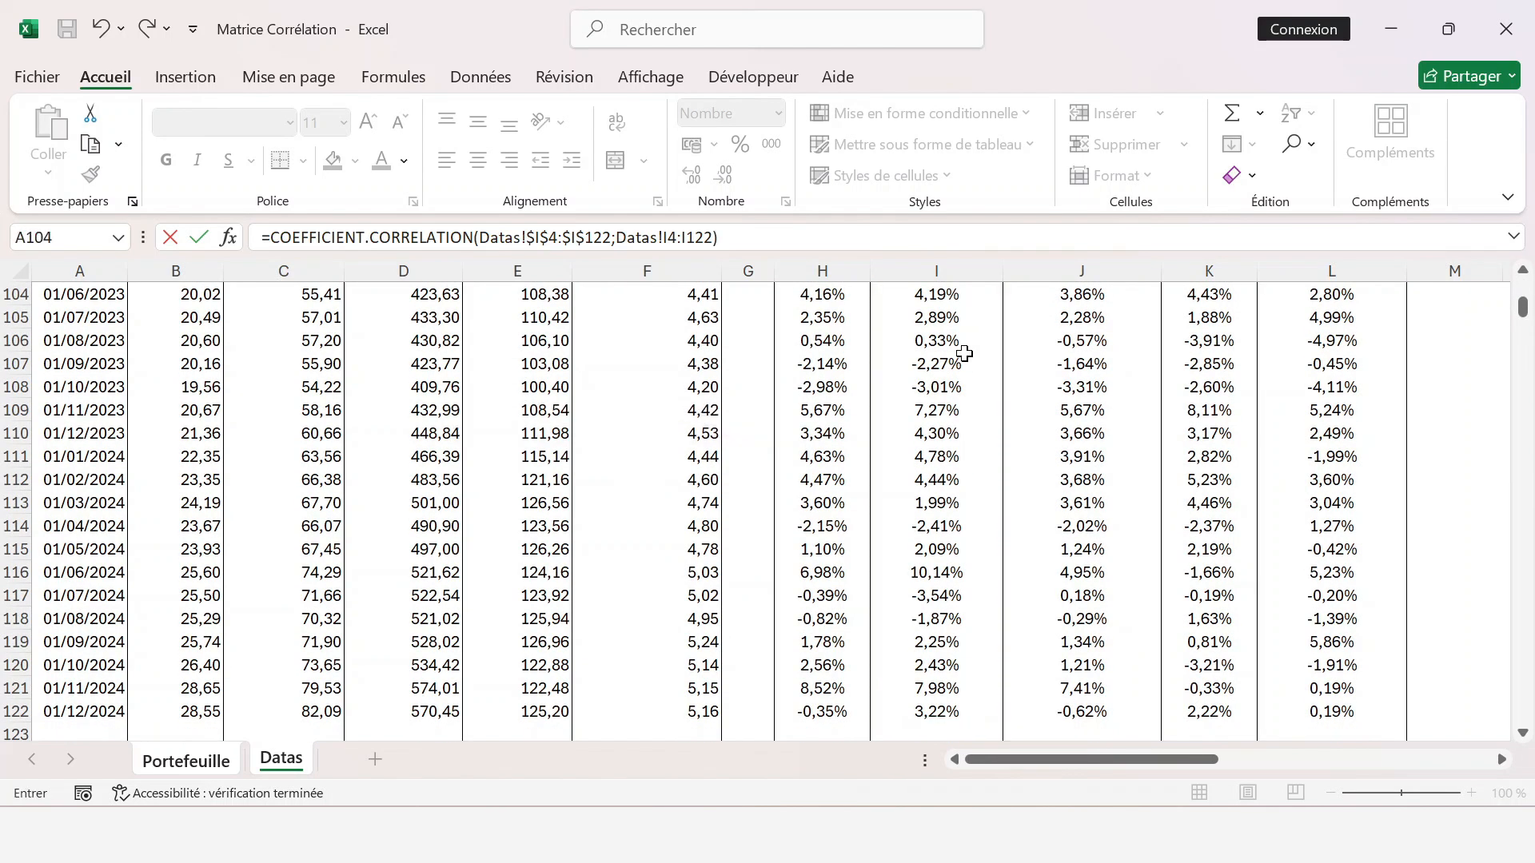
pyautogui.press('Return')
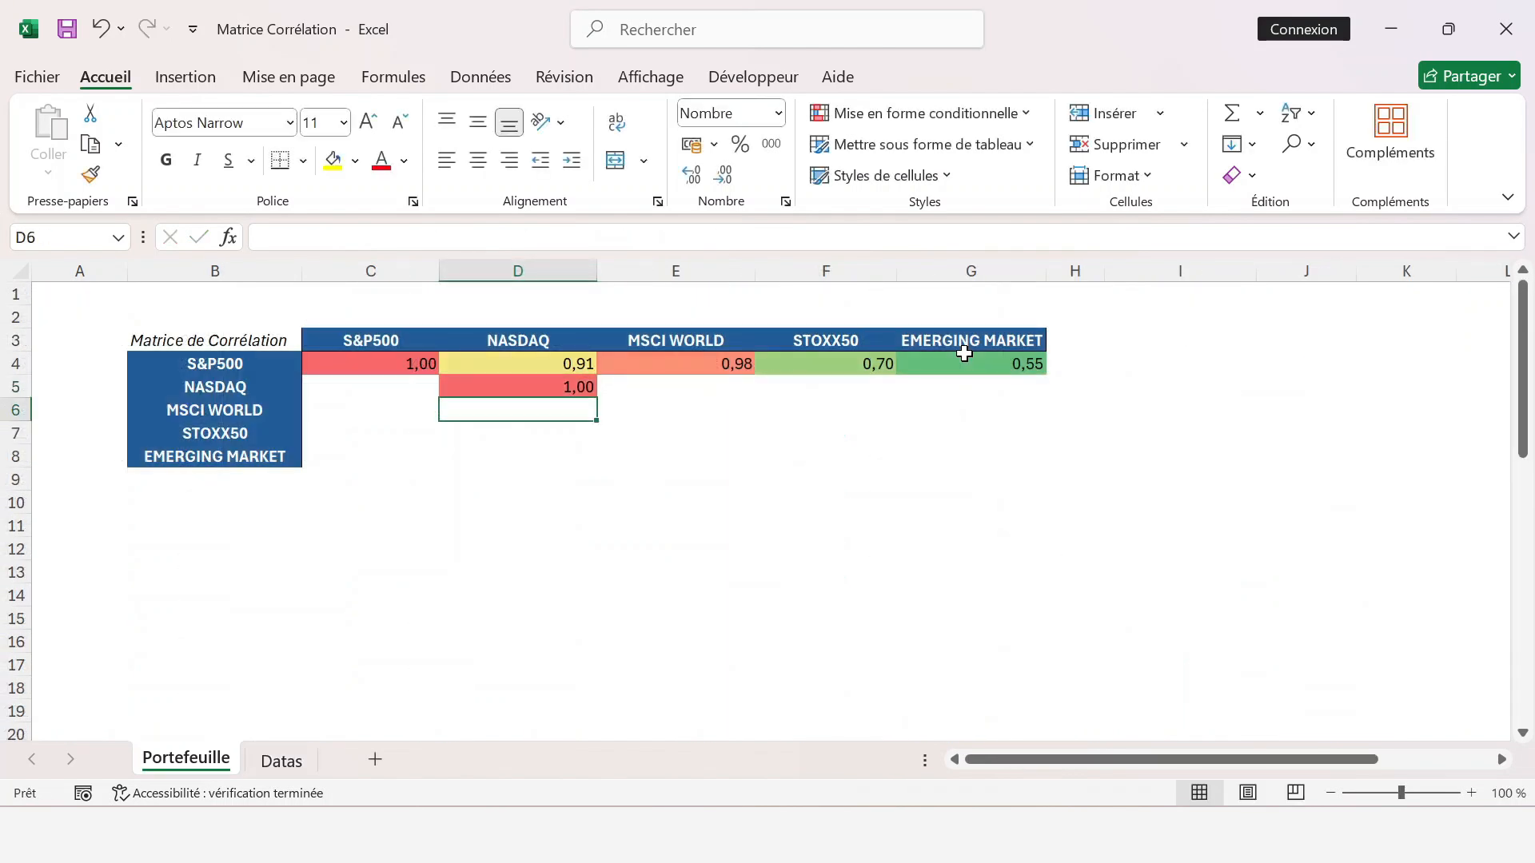
# - Copy the NASDAQ correlation formula from D5 across D5:G5
pyautogui.press('Up')
pyautogui.hotkey('ctrl', 'c')
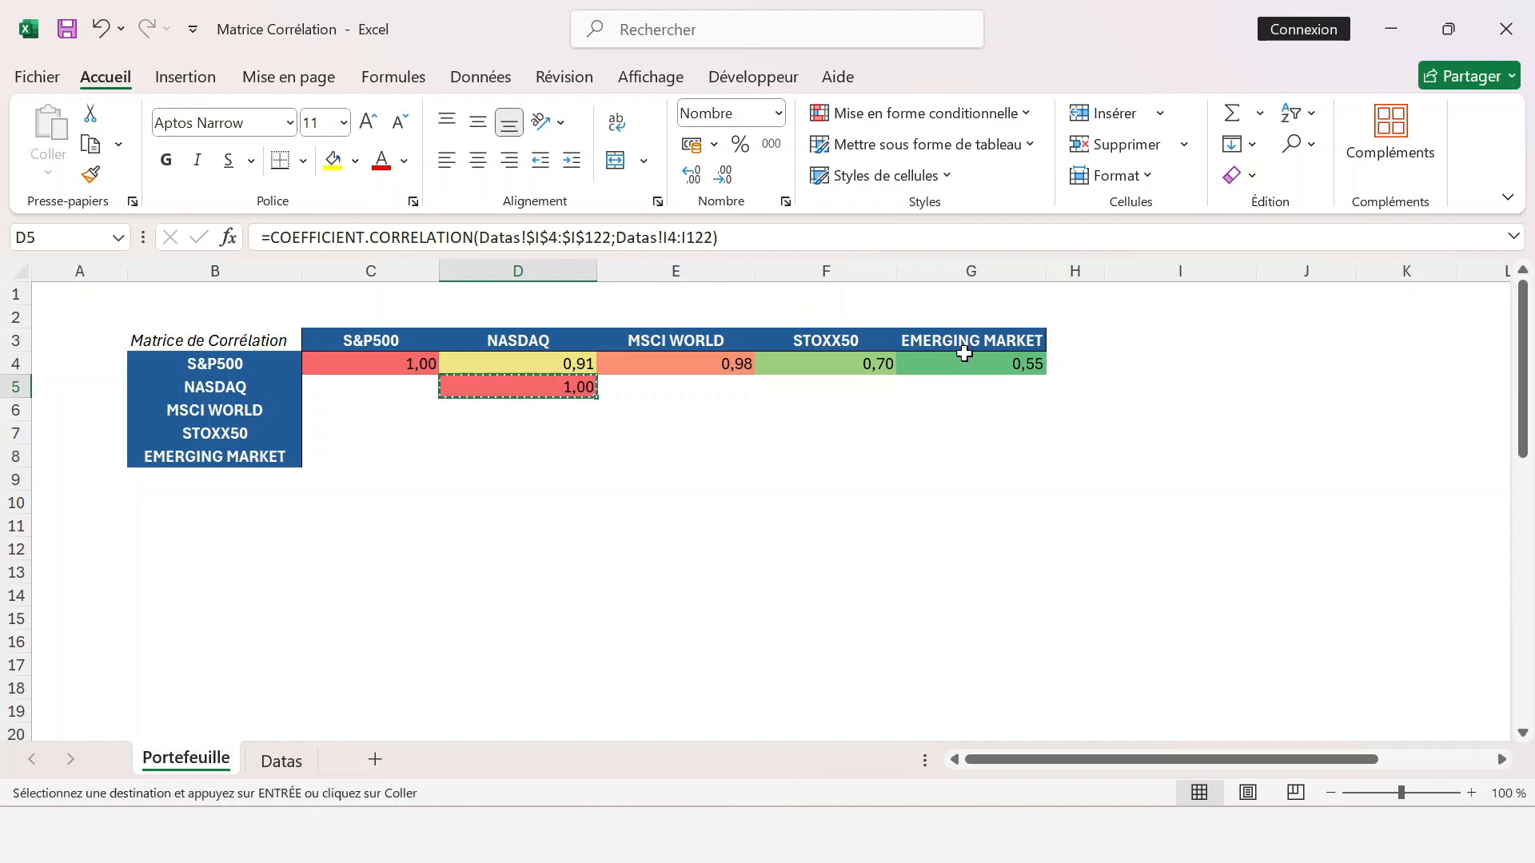
pyautogui.hotkey('shift', 'Right')
pyautogui.hotkey('shift', 'Right')
pyautogui.hotkey('shift', 'Right')
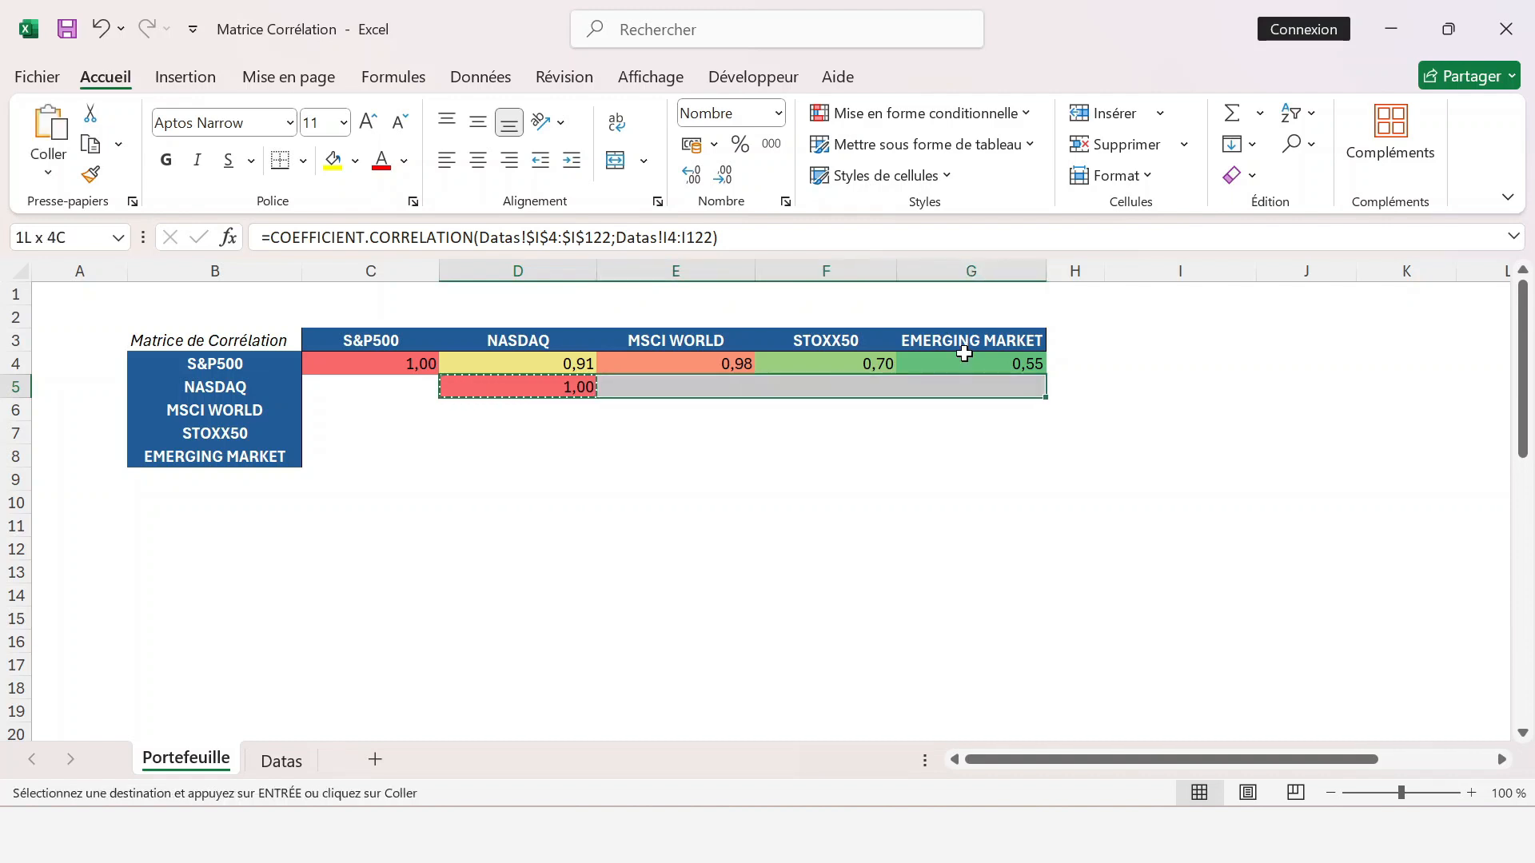
pyautogui.hotkey('ctrl', 'v')
# - Start a COEFFICIENT.CORRELATION formula in E6, where the MSCI WORLD row and column meet
pyautogui.press('Down')
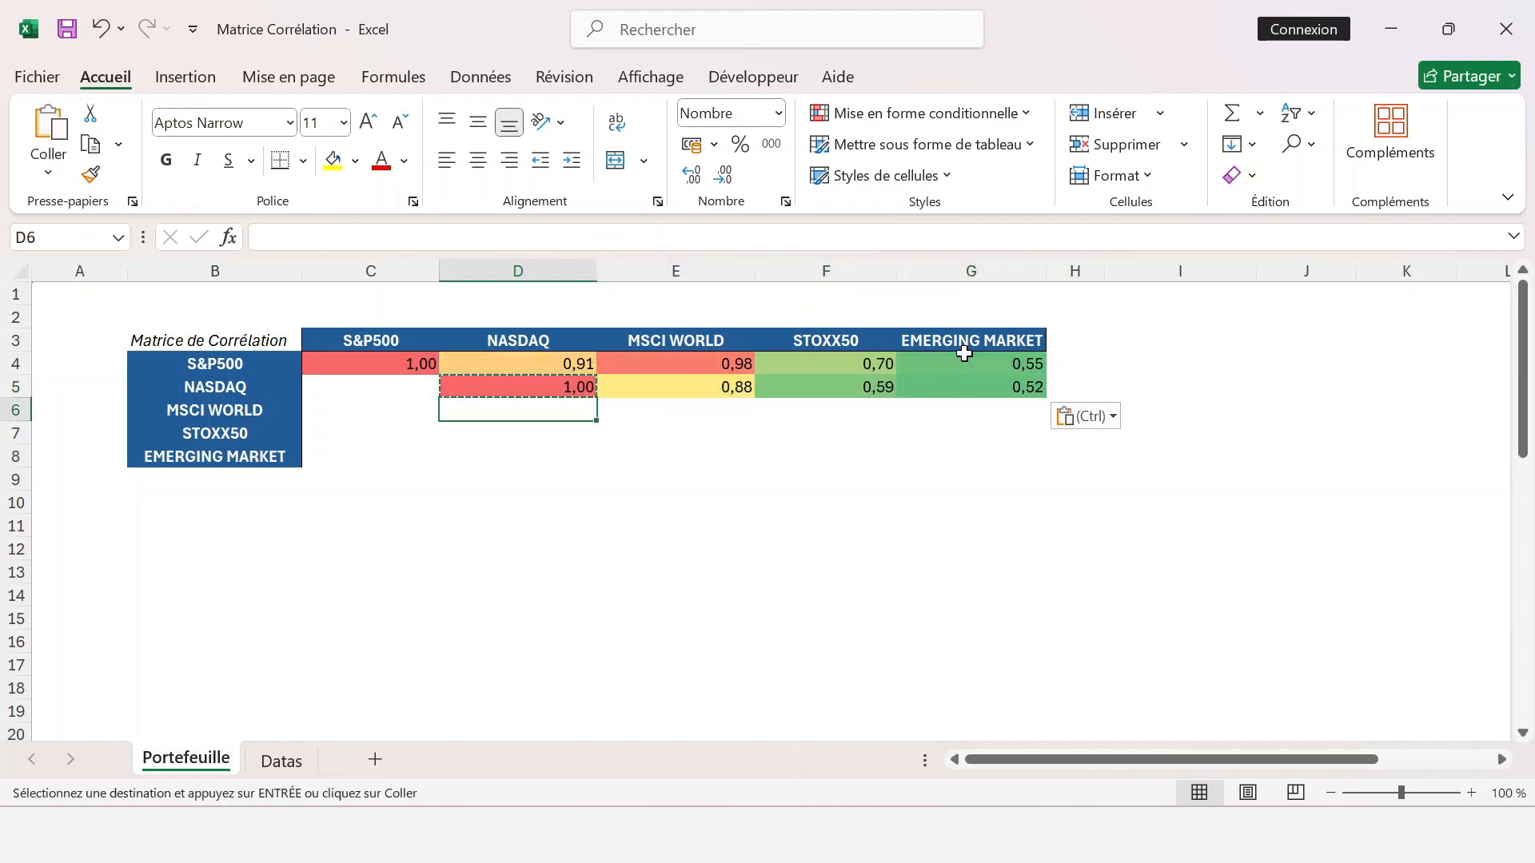
pyautogui.press('Right')
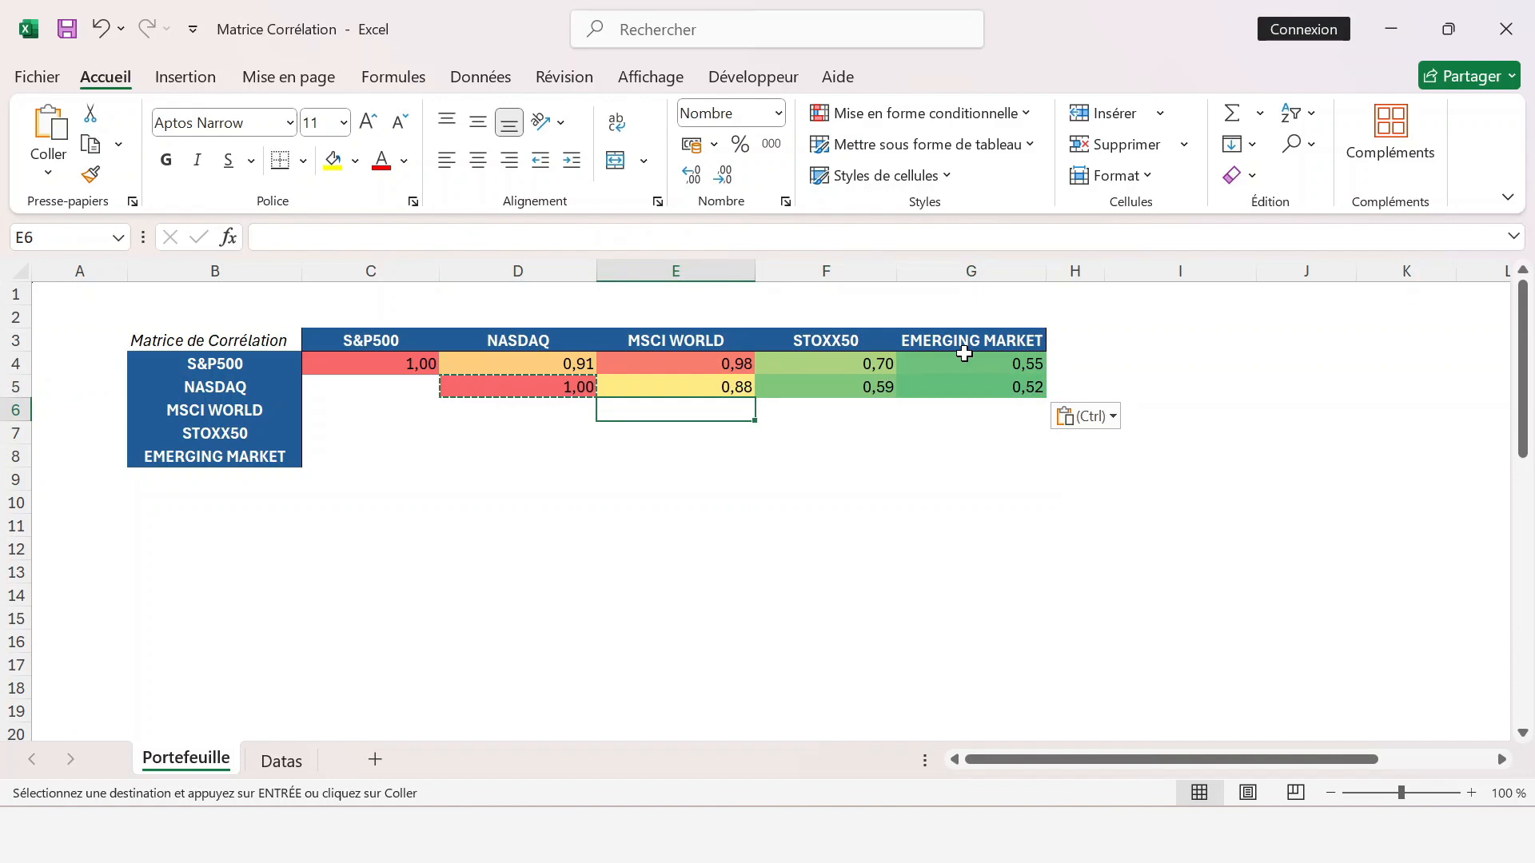
pyautogui.write('=coeff')
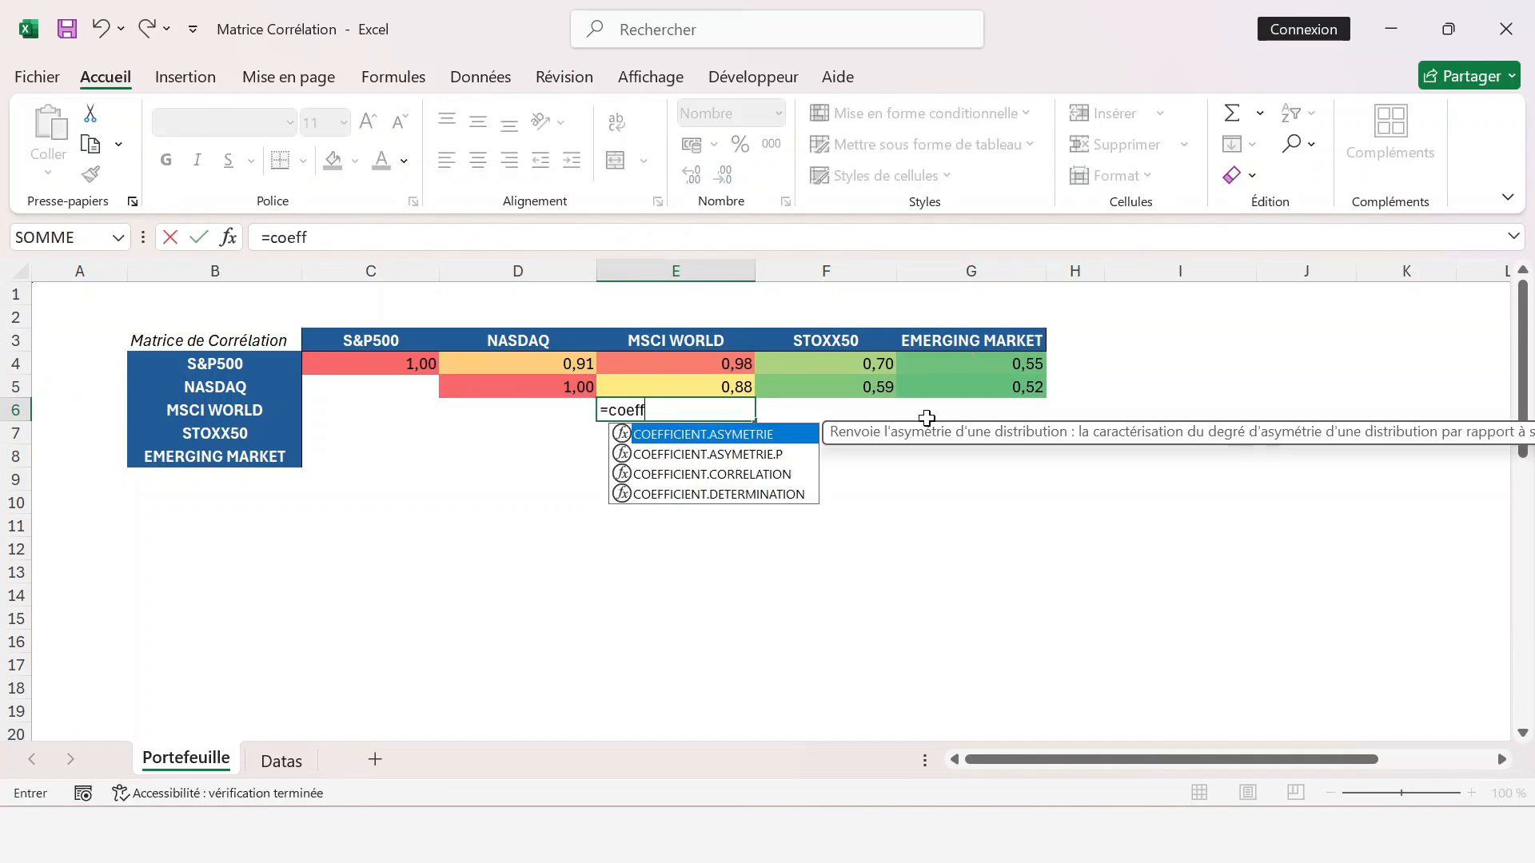
pyautogui.doubleClick(792, 476)
# - Set the first array to the MSCI WORLD returns as the absolute reference Datas!$J$4:$J$122
pyautogui.click(287, 759)
pyautogui.click(1038, 382)
pyautogui.hotkey('ctrl', 'Up')
pyautogui.press('Down')
pyautogui.press('Down')
pyautogui.hotkey('ctrl', 'shift', 'Down')
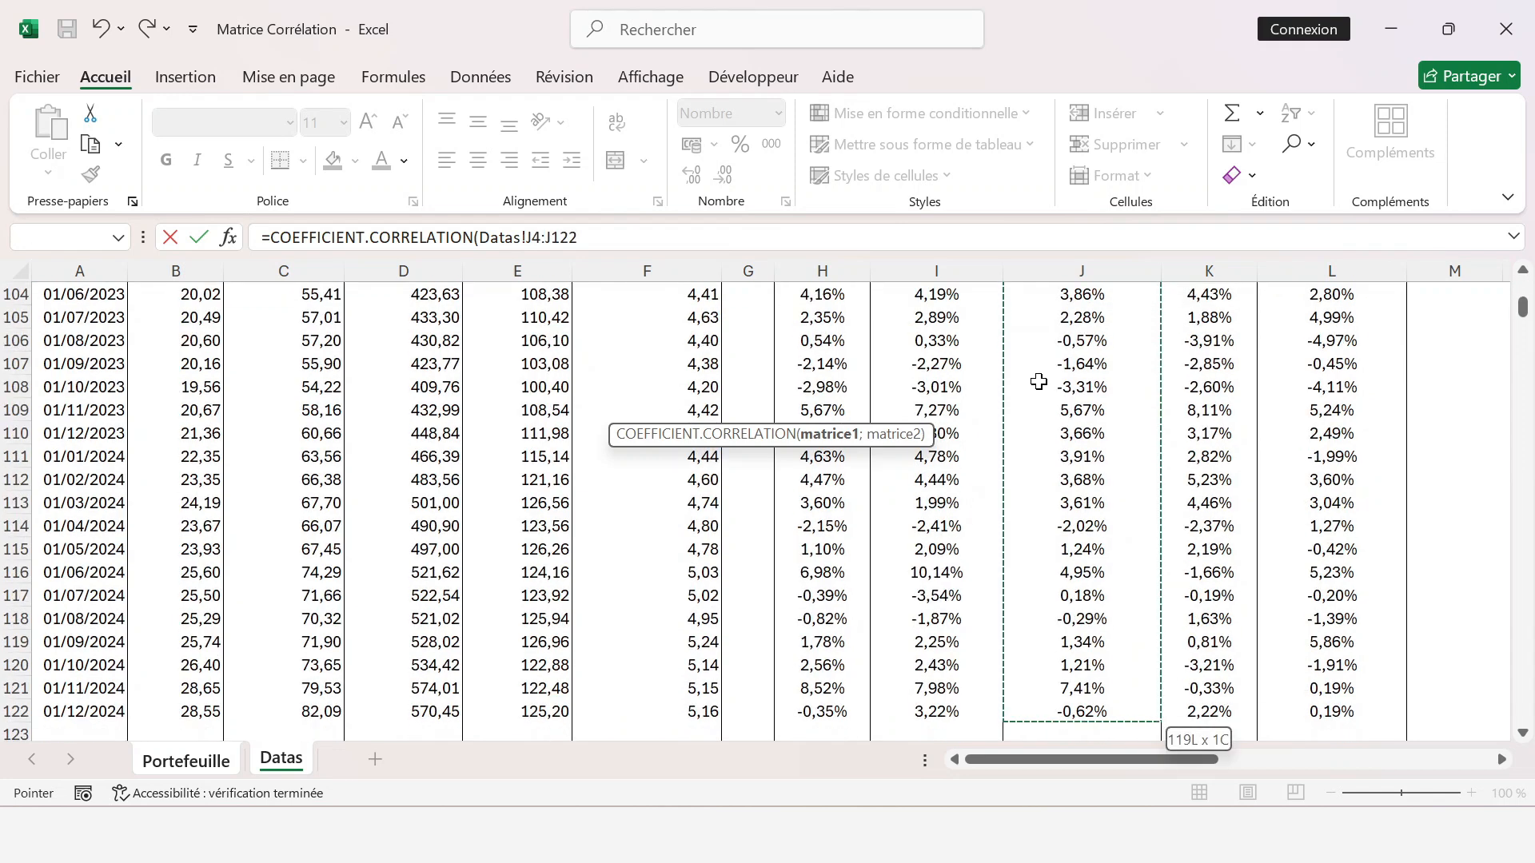
pyautogui.press('F4')
pyautogui.write(';')
# - Set the second array to the relative range Datas!J4:J122 and complete the MSCI WORLD correlation formula
pyautogui.click(1038, 382)
pyautogui.hotkey('ctrl', 'Up')
pyautogui.press('Down')
pyautogui.press('Down')
pyautogui.hotkey('ctrl', 'shift', 'Down')
pyautogui.press('Return')
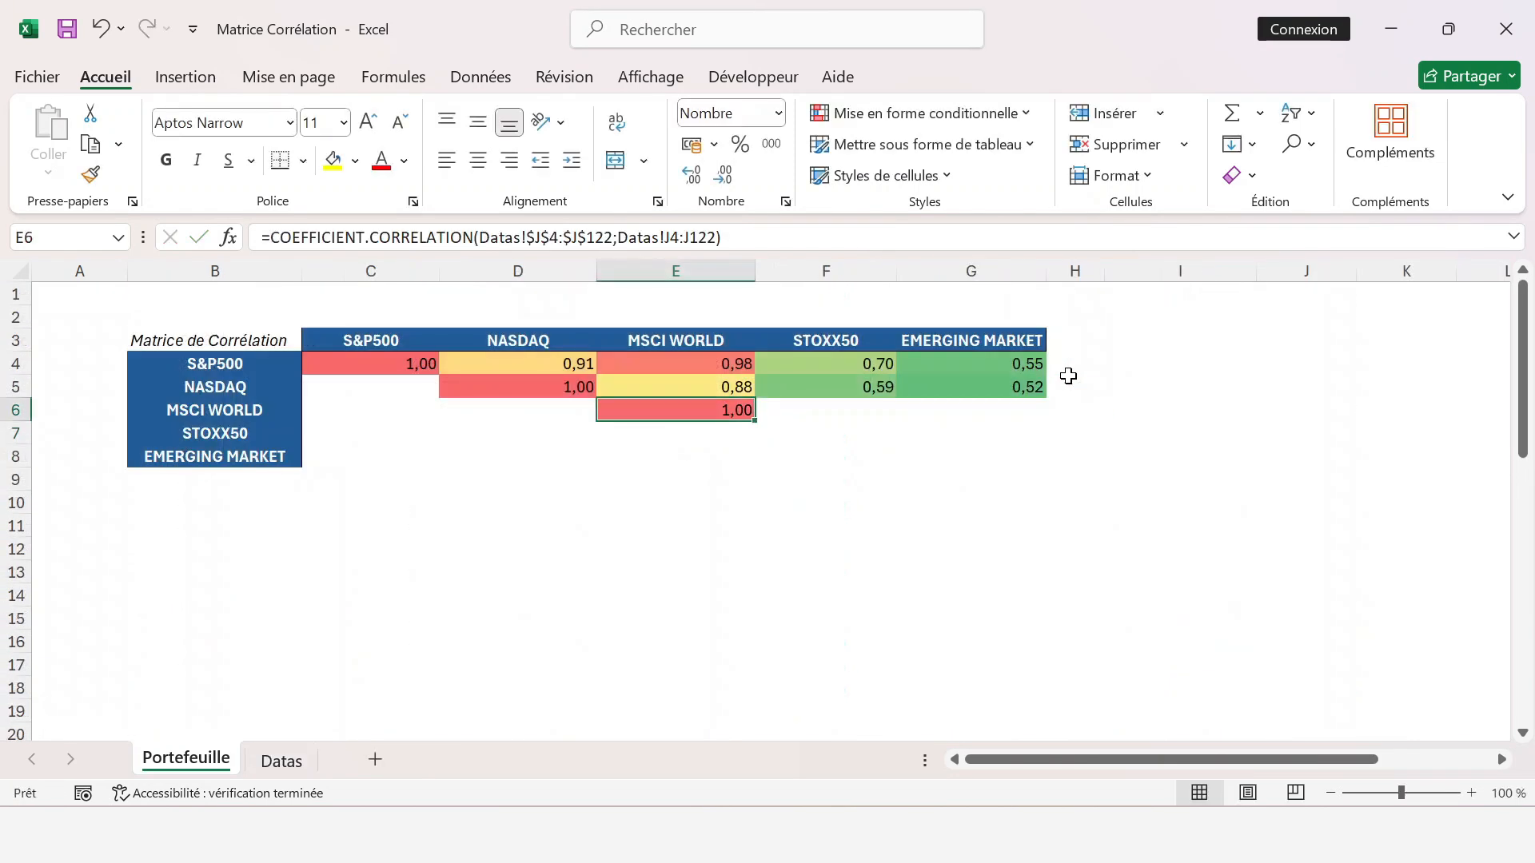
# - Copy the MSCI WORLD correlation formula from E6 across E6:G6
pyautogui.hotkey('ctrl', 'c')
pyautogui.hotkey('shift', 'Right')
pyautogui.hotkey('shift', 'Right')
pyautogui.hotkey('ctrl', 'v')
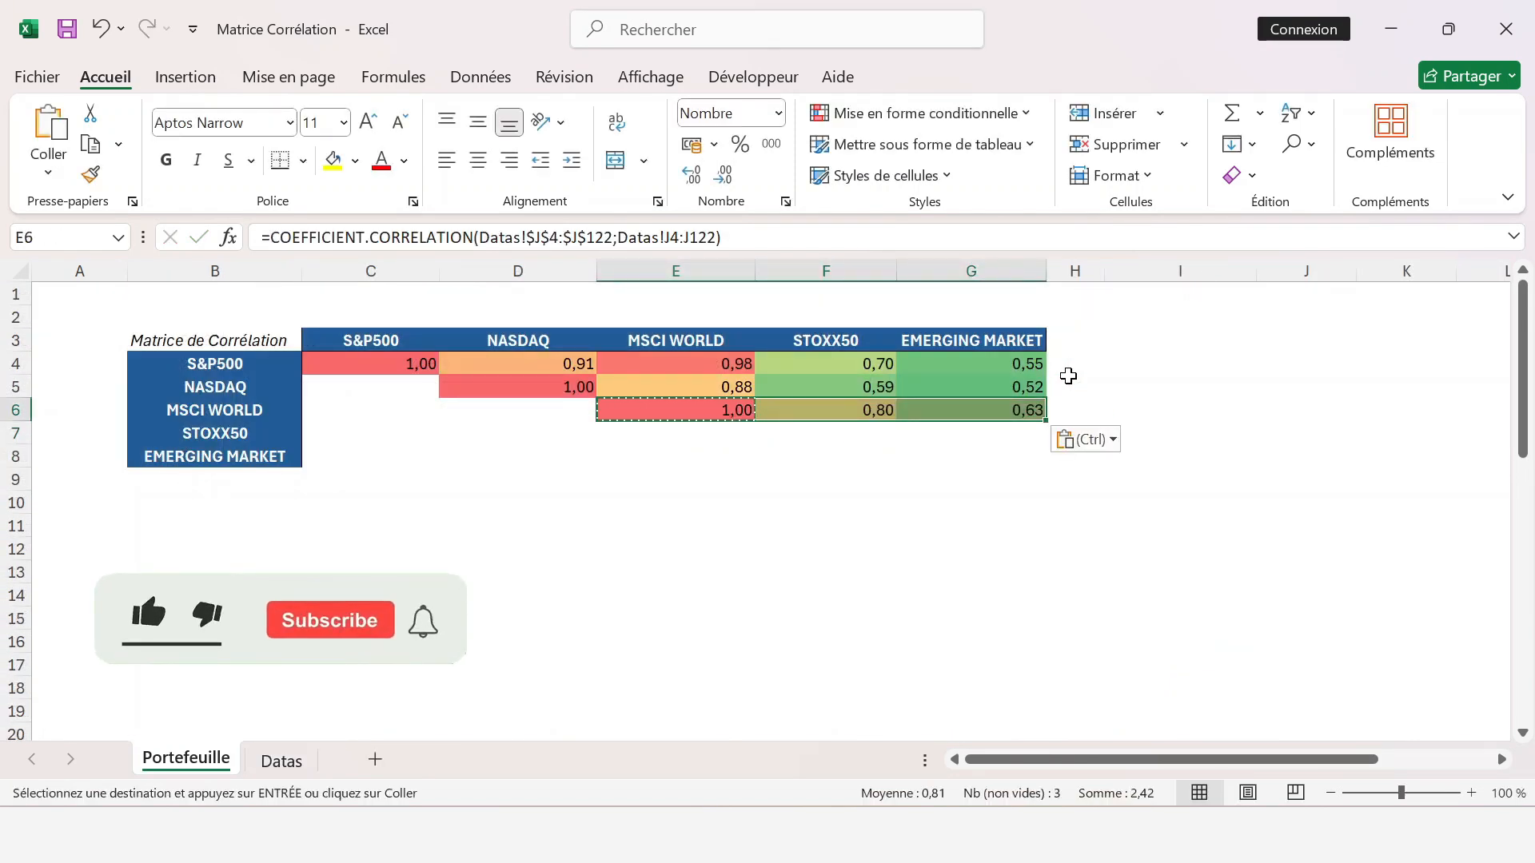
# - Start a COEFFICIENT.CORRELATION formula in F7, where the STOXX50 row and column meet
pyautogui.press('Down')
pyautogui.press('Right')
pyautogui.write('=co')
pyautogui.doubleClick(879, 505)
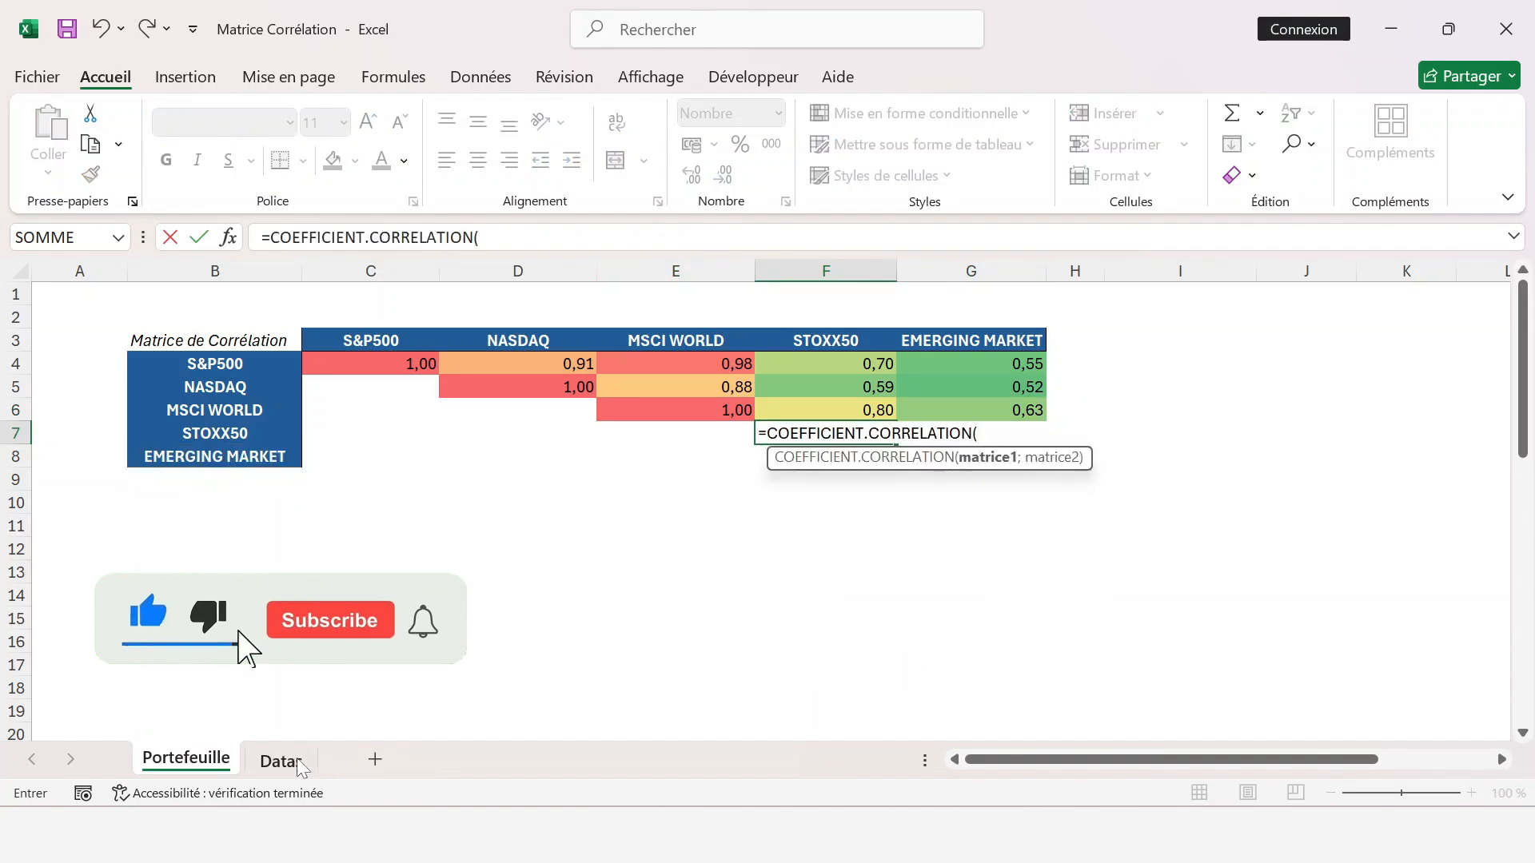
# - Set the first array to the STOXX50 returns as the absolute reference Datas!$K$4:$K$122
pyautogui.click(300, 763)
pyautogui.click(1225, 342)
pyautogui.hotkey('ctrl', 'Up')
pyautogui.press('Down')
pyautogui.press('Down')
pyautogui.hotkey('ctrl', 'shift', 'Down')
pyautogui.press('F4')
pyautogui.write(';')
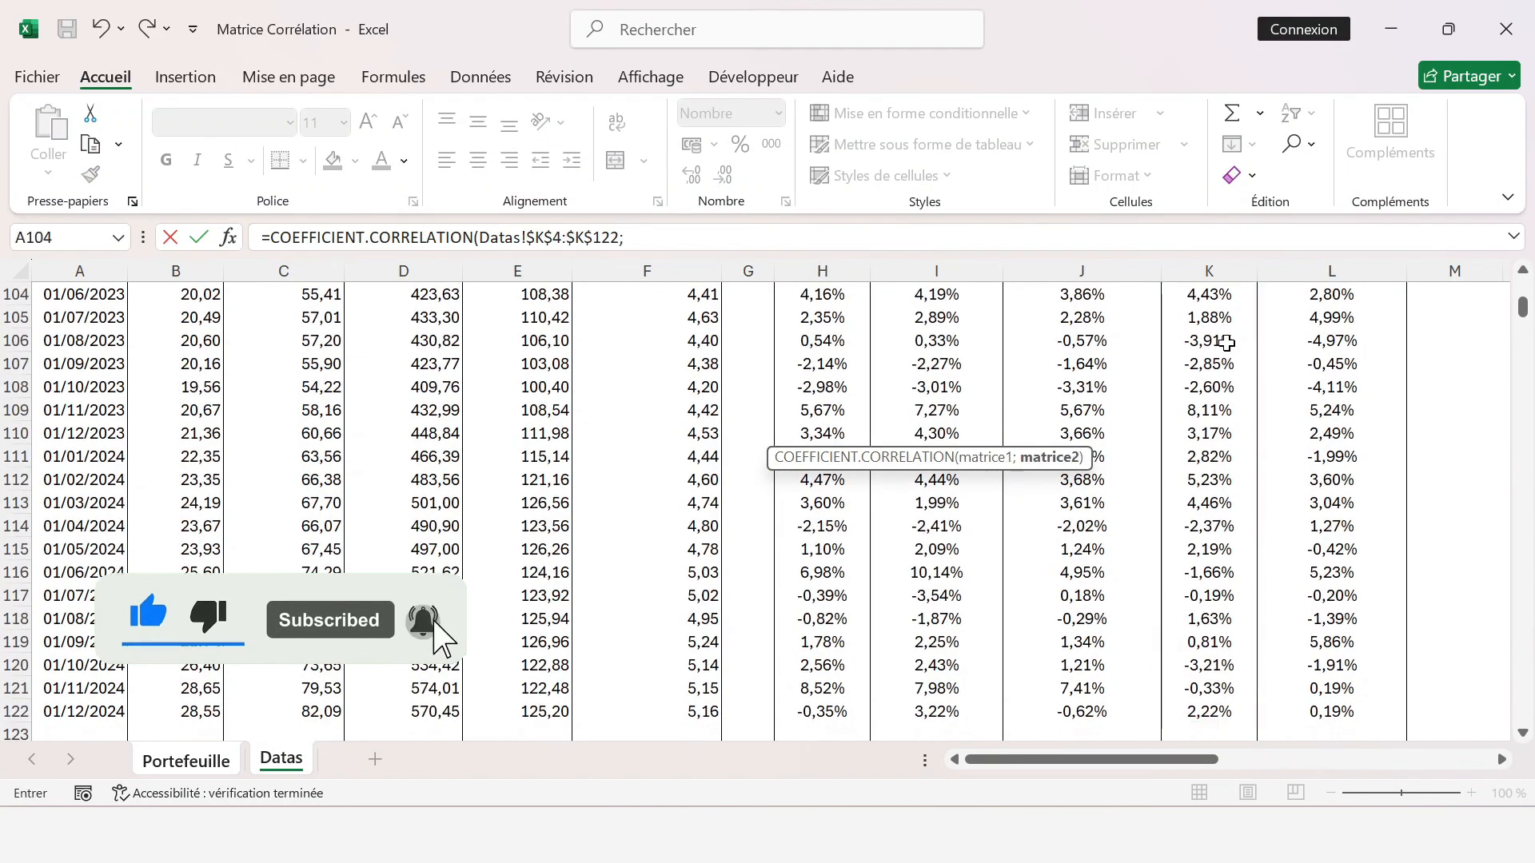
# - Set the second array to the relative range Datas!K4:K122 and complete the STOXX50 correlation formula
pyautogui.click(1191, 359)
pyautogui.hotkey('ctrl', 'Up')
pyautogui.press('Down')
pyautogui.press('Down')
pyautogui.hotkey('ctrl', 'shift', 'Down')
pyautogui.press('Return')
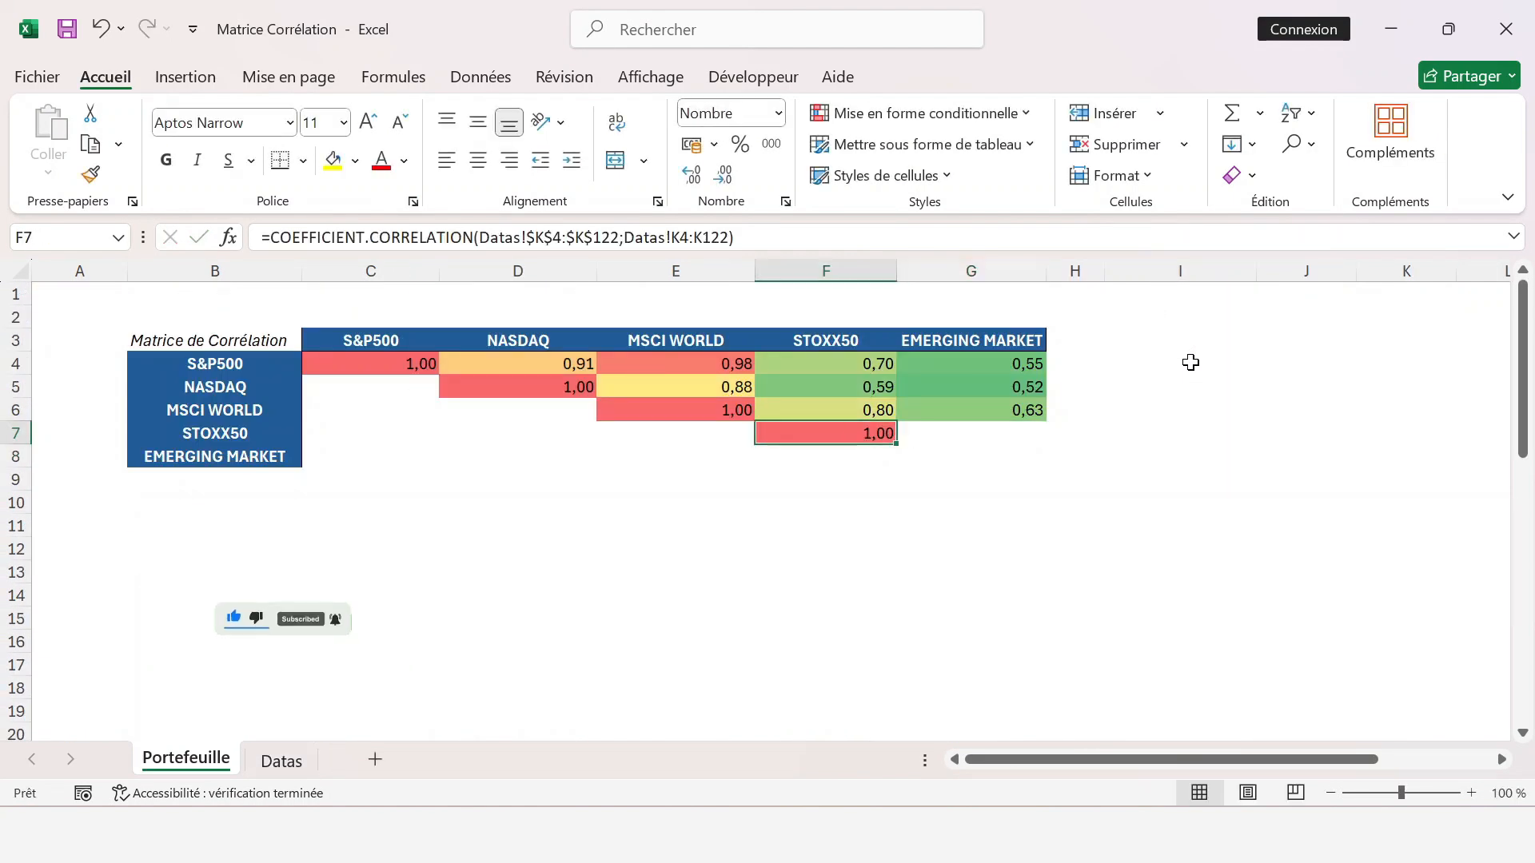
# - Copy the STOXX50 correlation formula from F7 into G7
pyautogui.hotkey('ctrl', 'c')
pyautogui.press('Right')
pyautogui.hotkey('ctrl', 'v')
# - Start a COEFFICIENT.CORRELATION formula in G8, where the EMERGING MARKET row and column meet
pyautogui.press('Down')
pyautogui.write('=coeffe')
pyautogui.press('BackSpace')
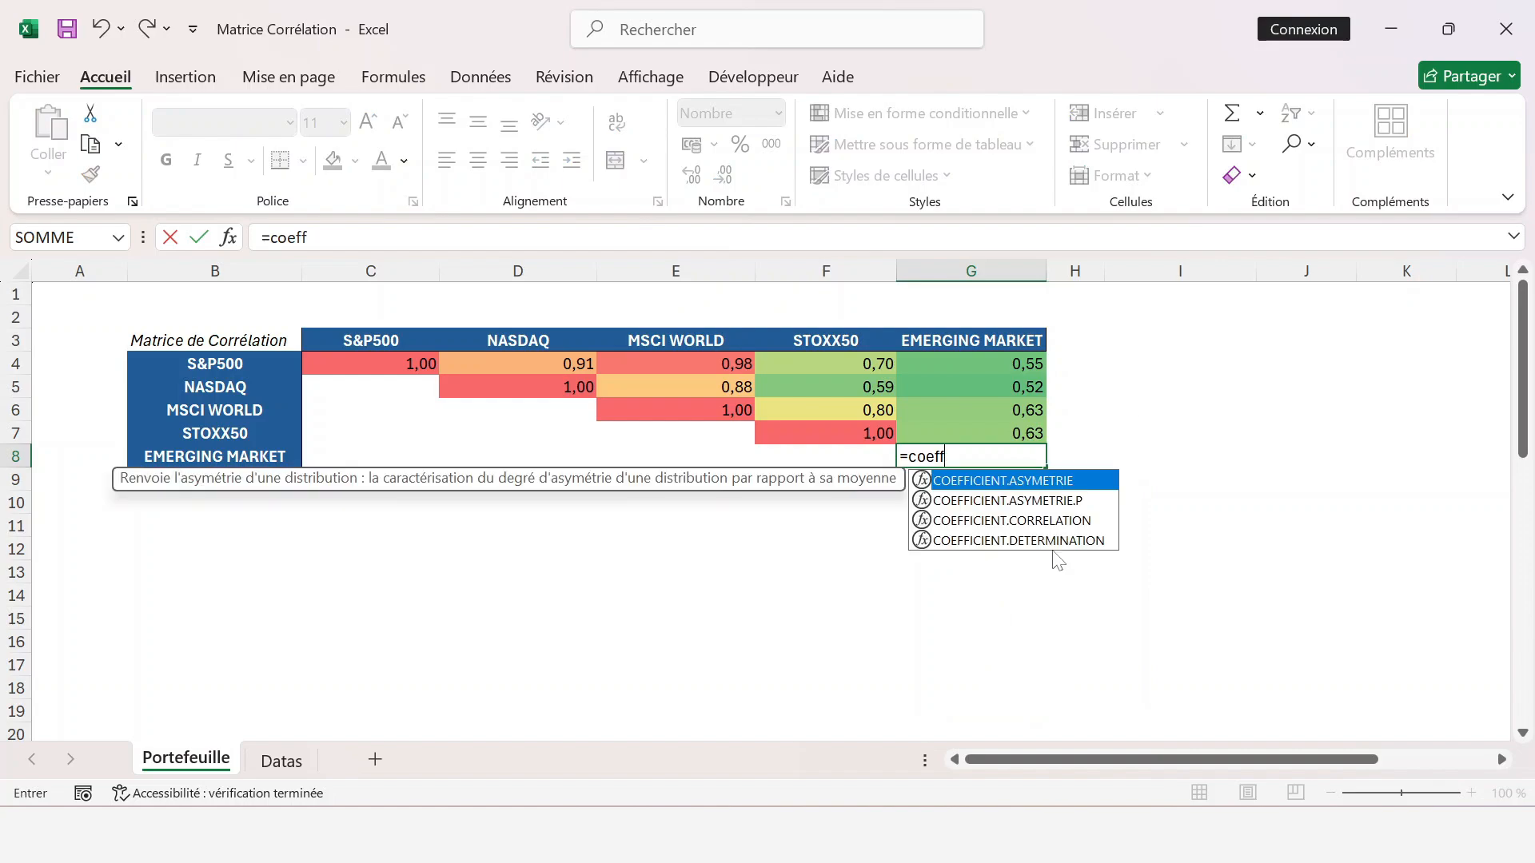
pyautogui.doubleClick(1052, 521)
# - Set the first array to the EMERGING MARKET returns as the absolute reference Datas!$L$4:$L$122
pyautogui.click(281, 761)
pyautogui.click(1321, 346)
pyautogui.hotkey('ctrl', 'Up')
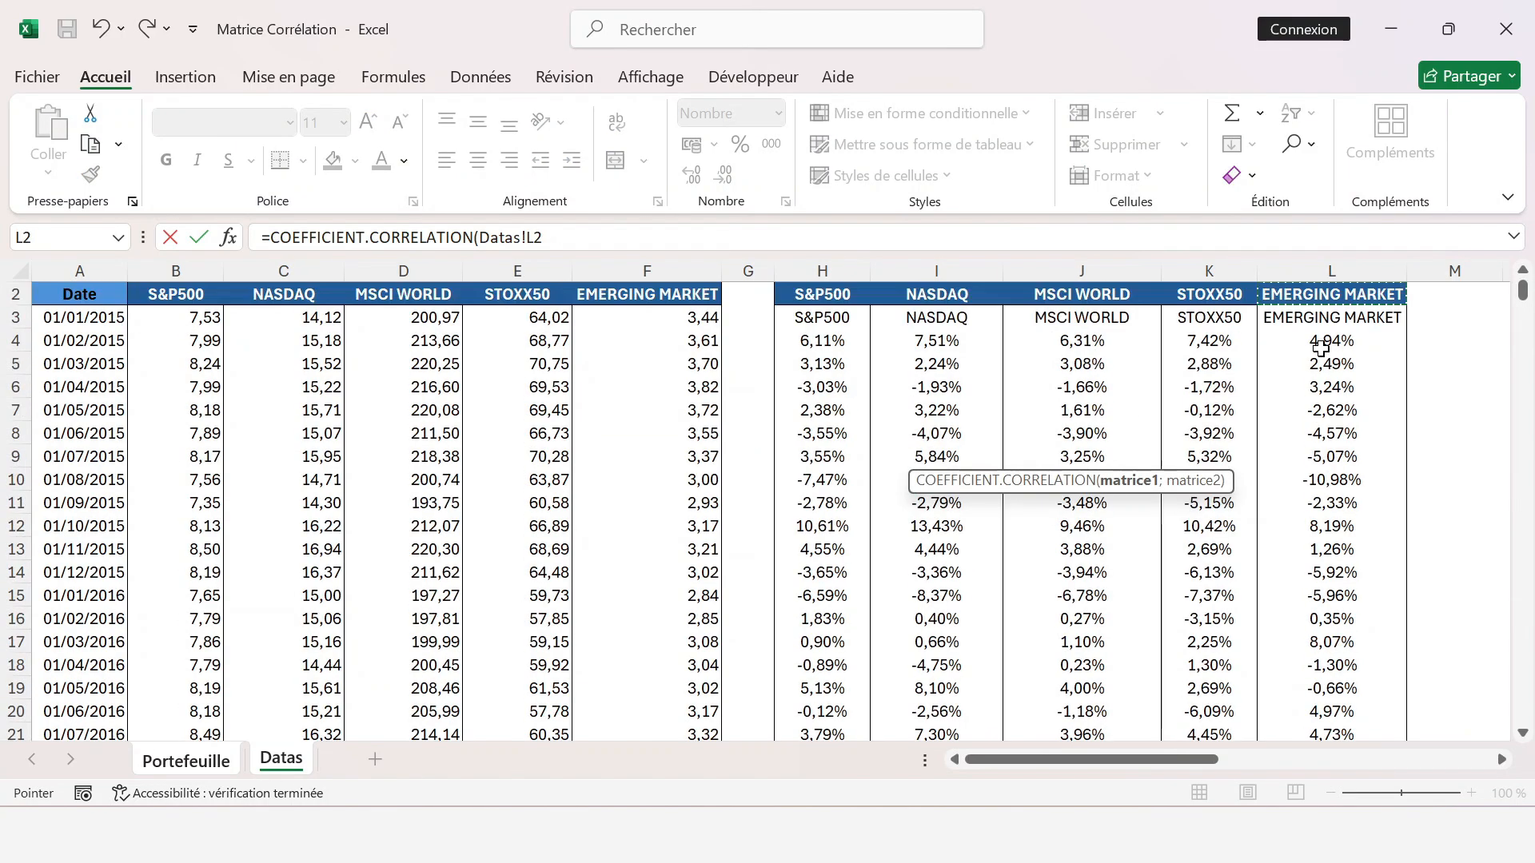
pyautogui.press('Down')
pyautogui.press('Down')
pyautogui.hotkey('ctrl', 'shift', 'Down')
pyautogui.press('F4')
pyautogui.write(';')
# - Set the second array to the relative range Datas!L4:L122 and complete the EMERGING MARKET correlation formula
pyautogui.click(1330, 368)
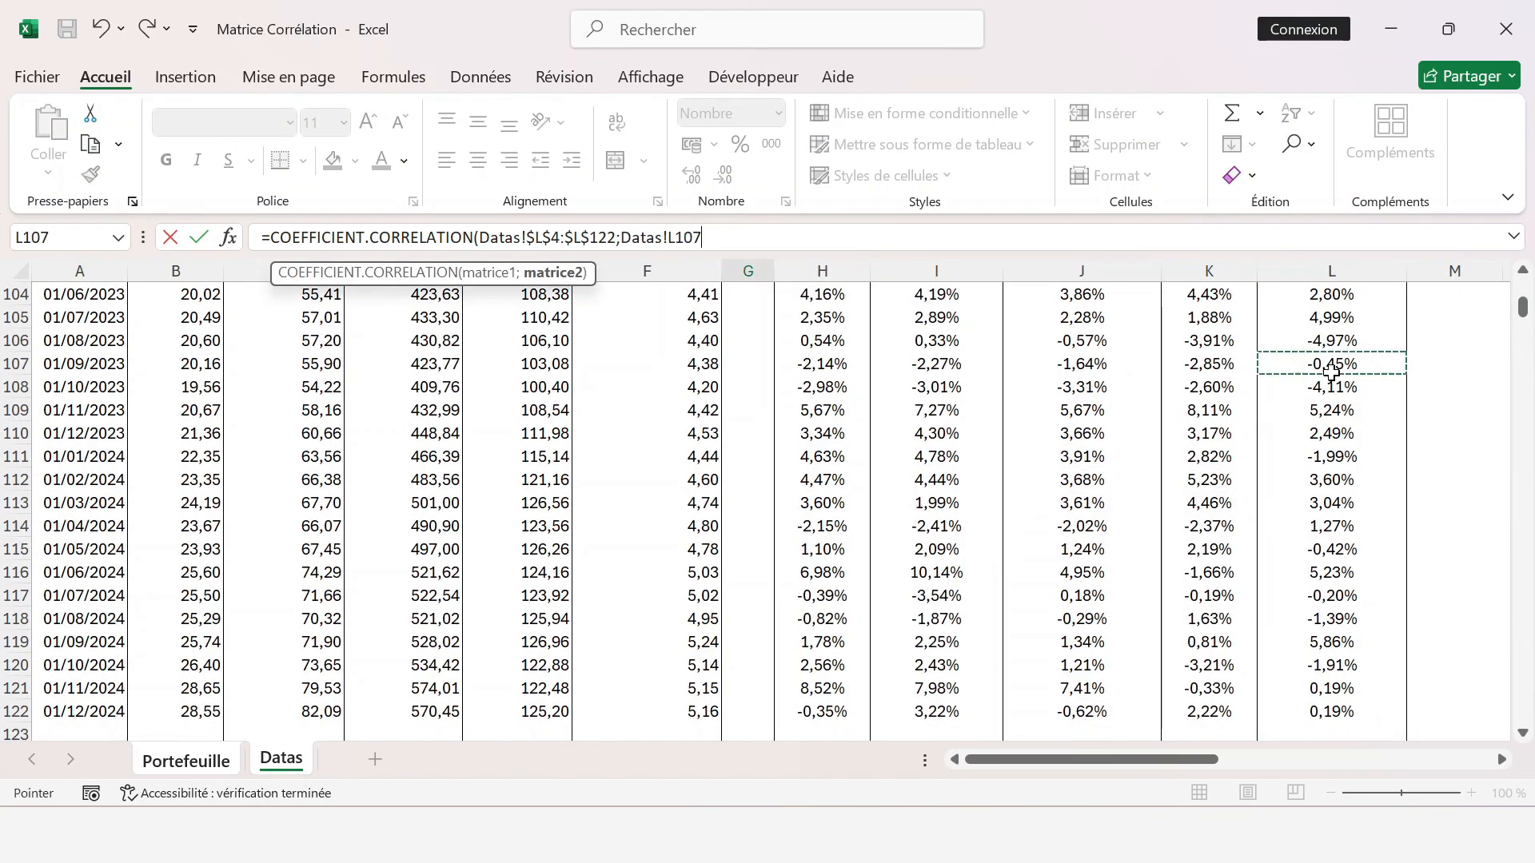
pyautogui.hotkey('ctrl', 'Up')
pyautogui.hotkey('ctrl', 'shift', 'Down')
pyautogui.press('Return')
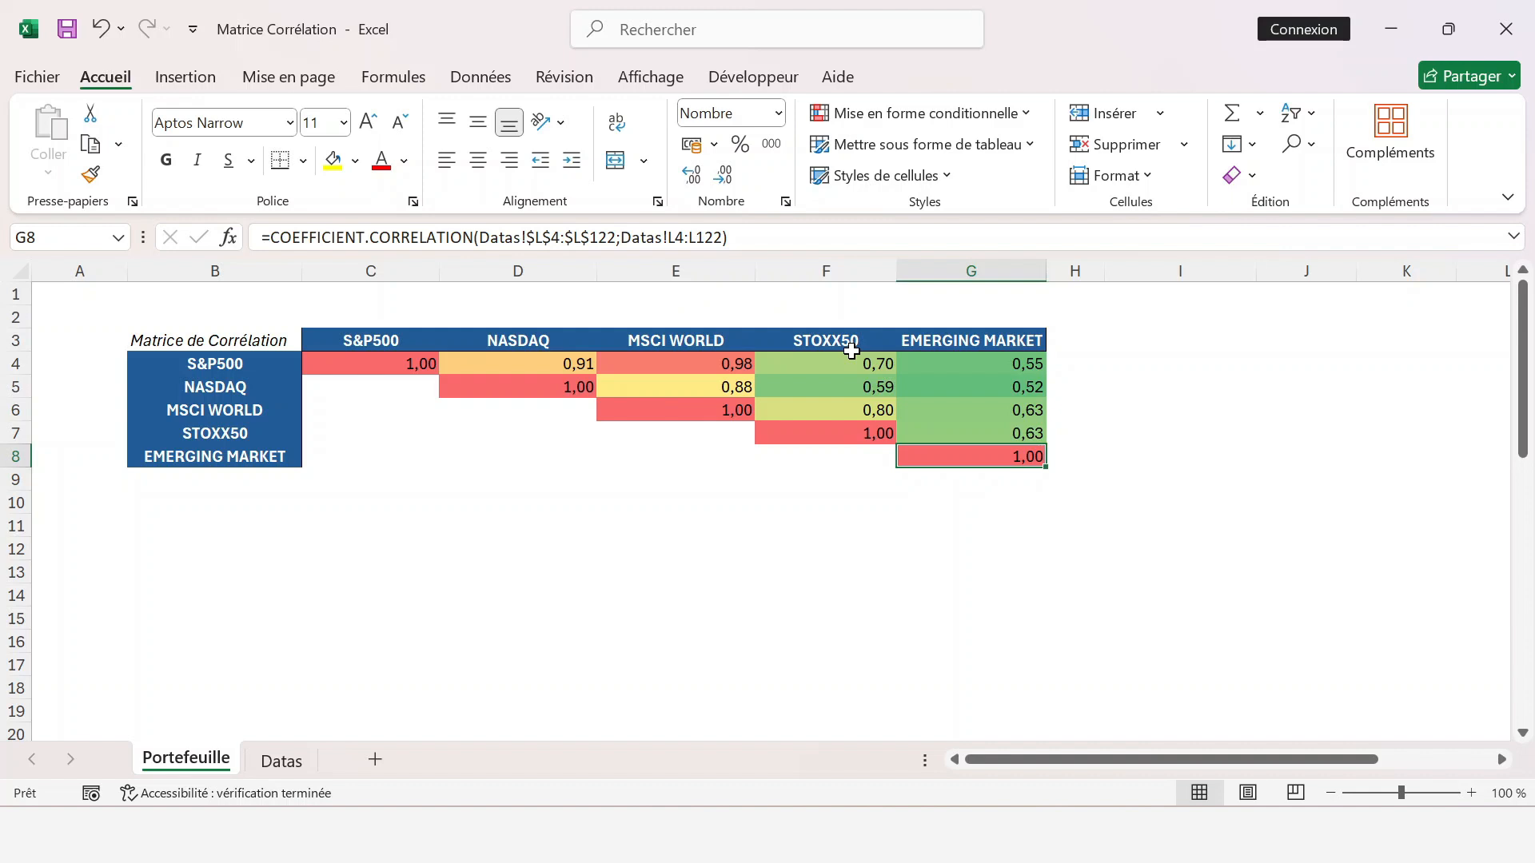
# - Fill the S&P500 column below its diagonal by entering =TRANSPOSE(D4:G4) in C5
pyautogui.press('Left')
pyautogui.press('Left')
pyautogui.press('Left')
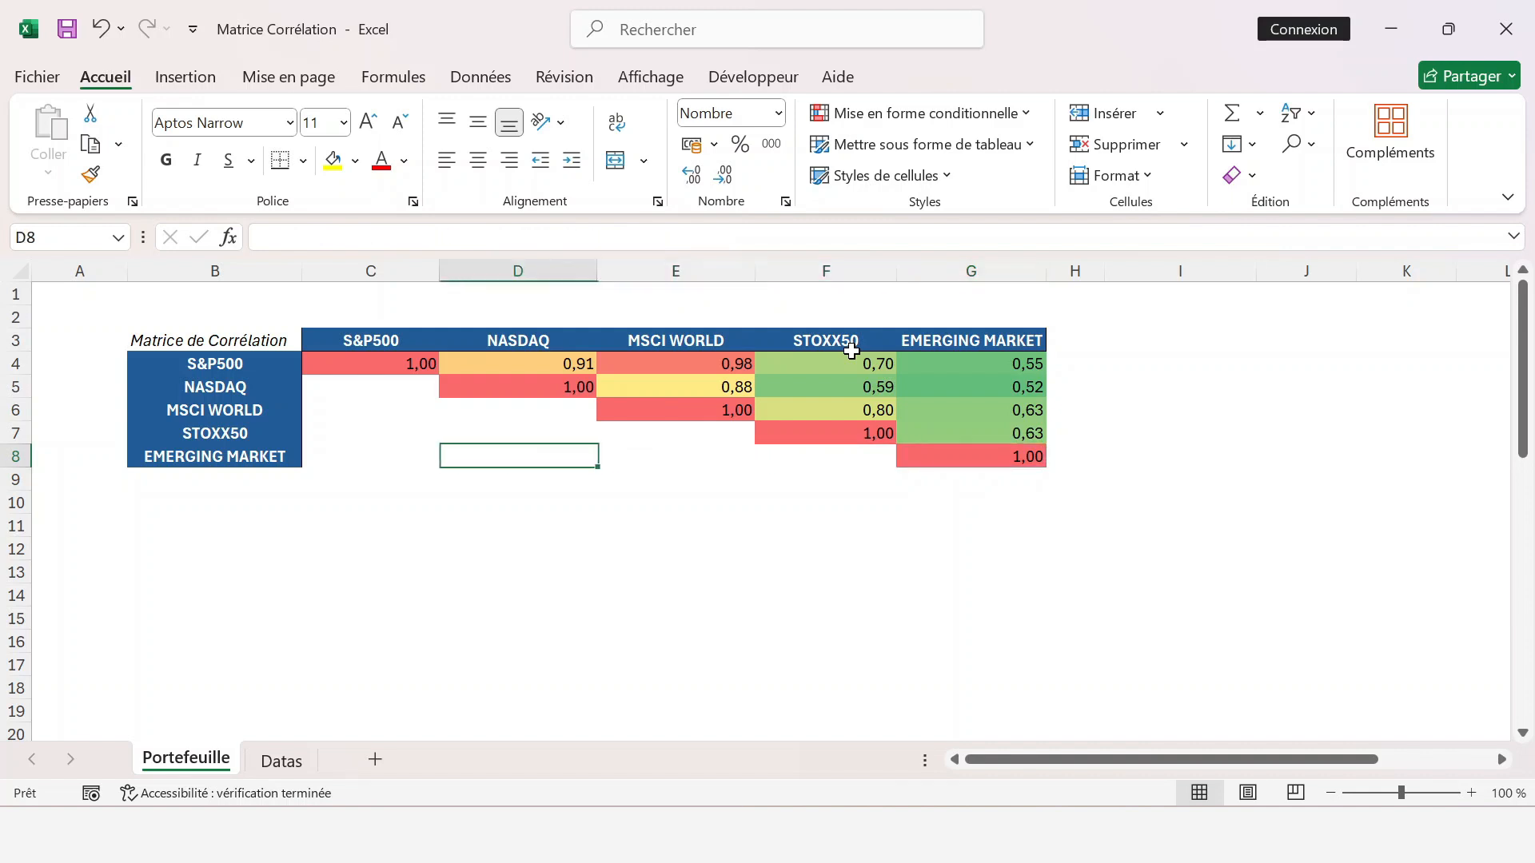
pyautogui.press('Left')
pyautogui.press('Up')
pyautogui.press('Up')
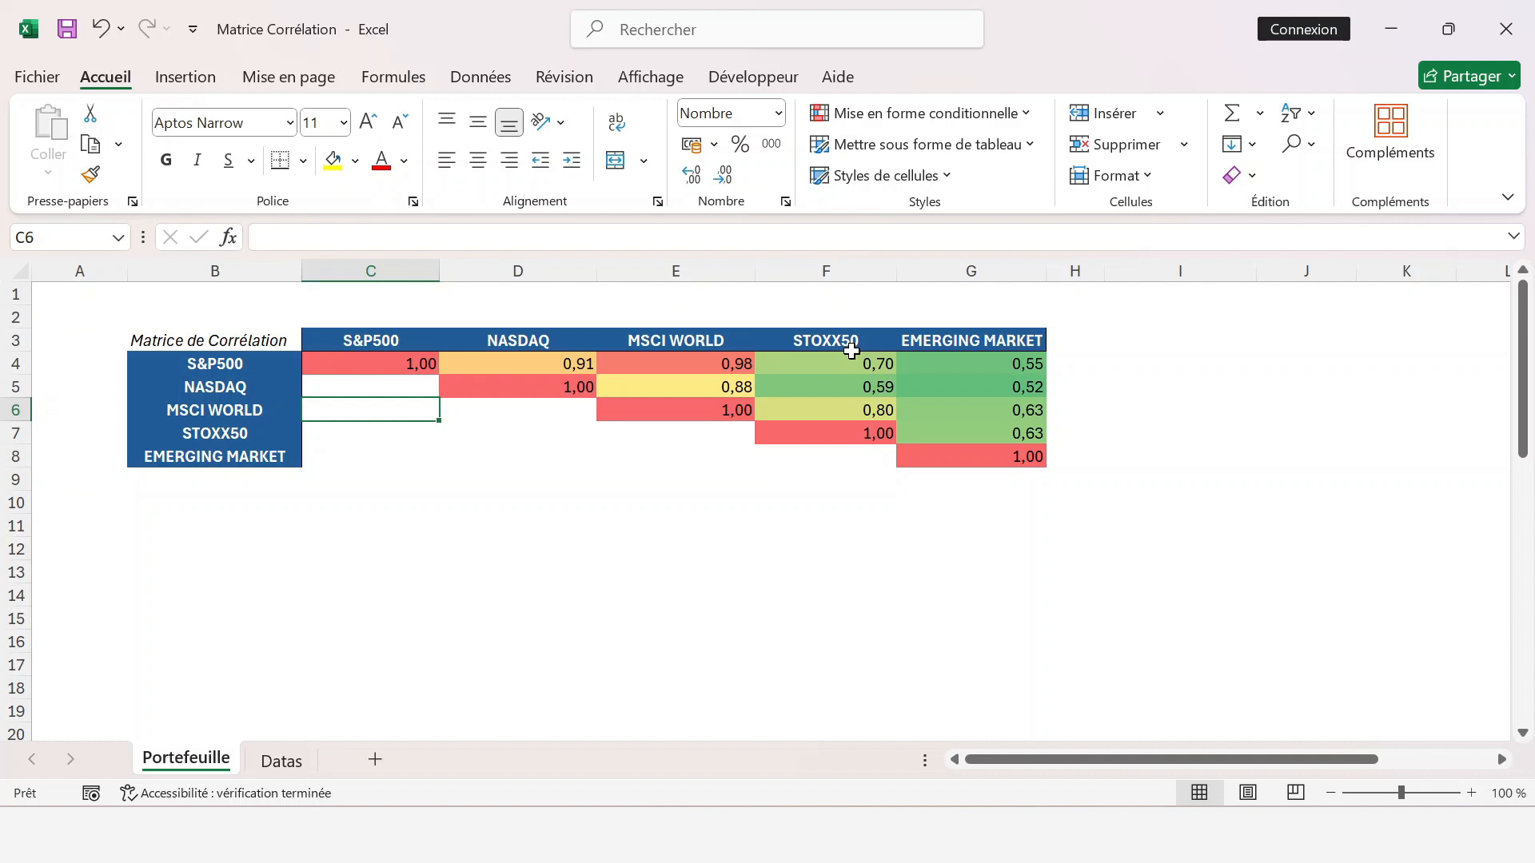
pyautogui.press('Up')
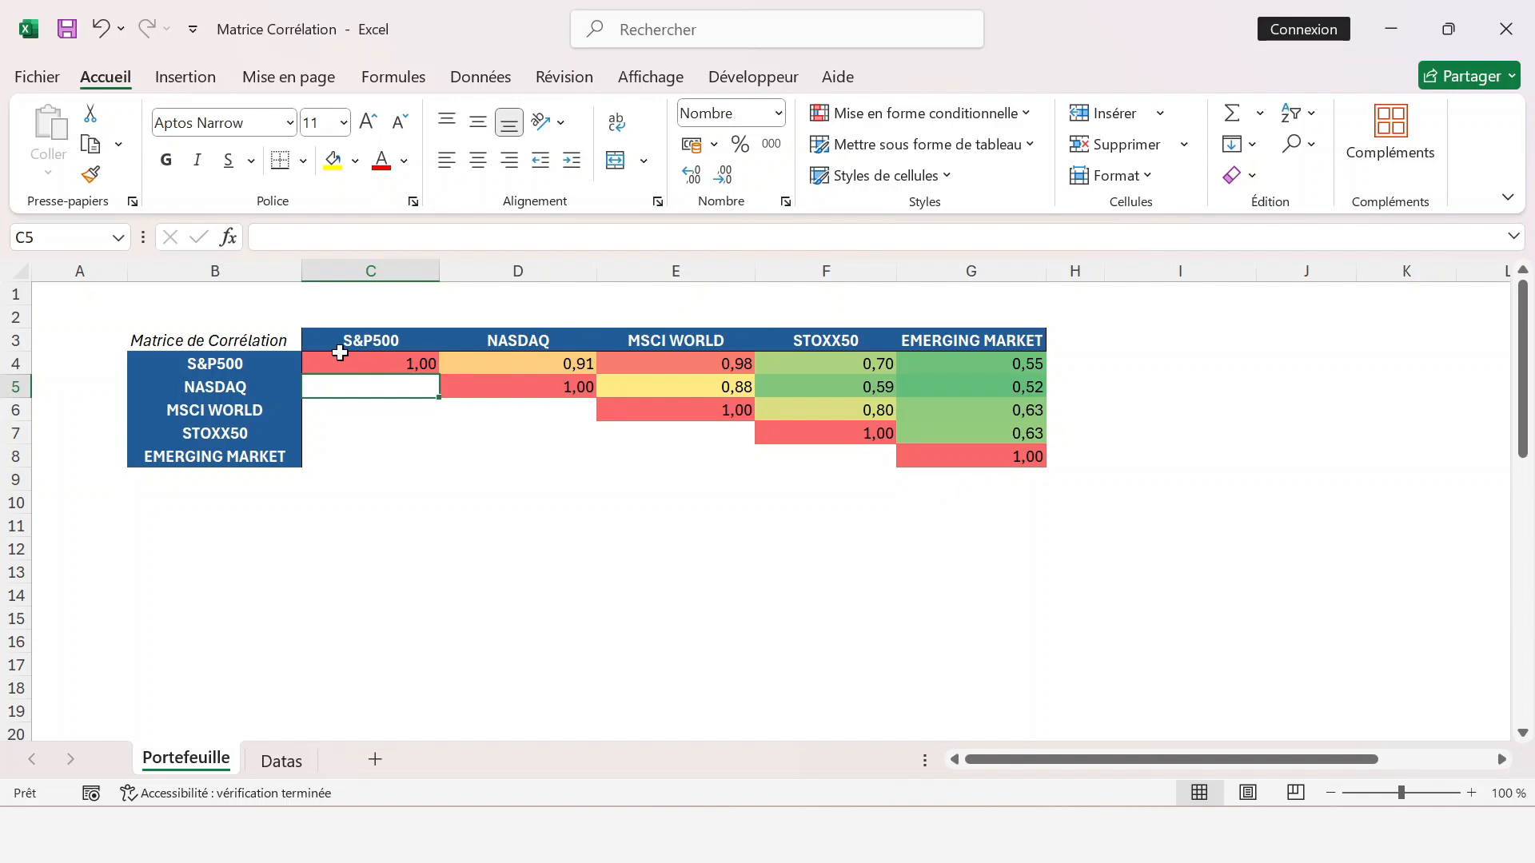
pyautogui.write('=')
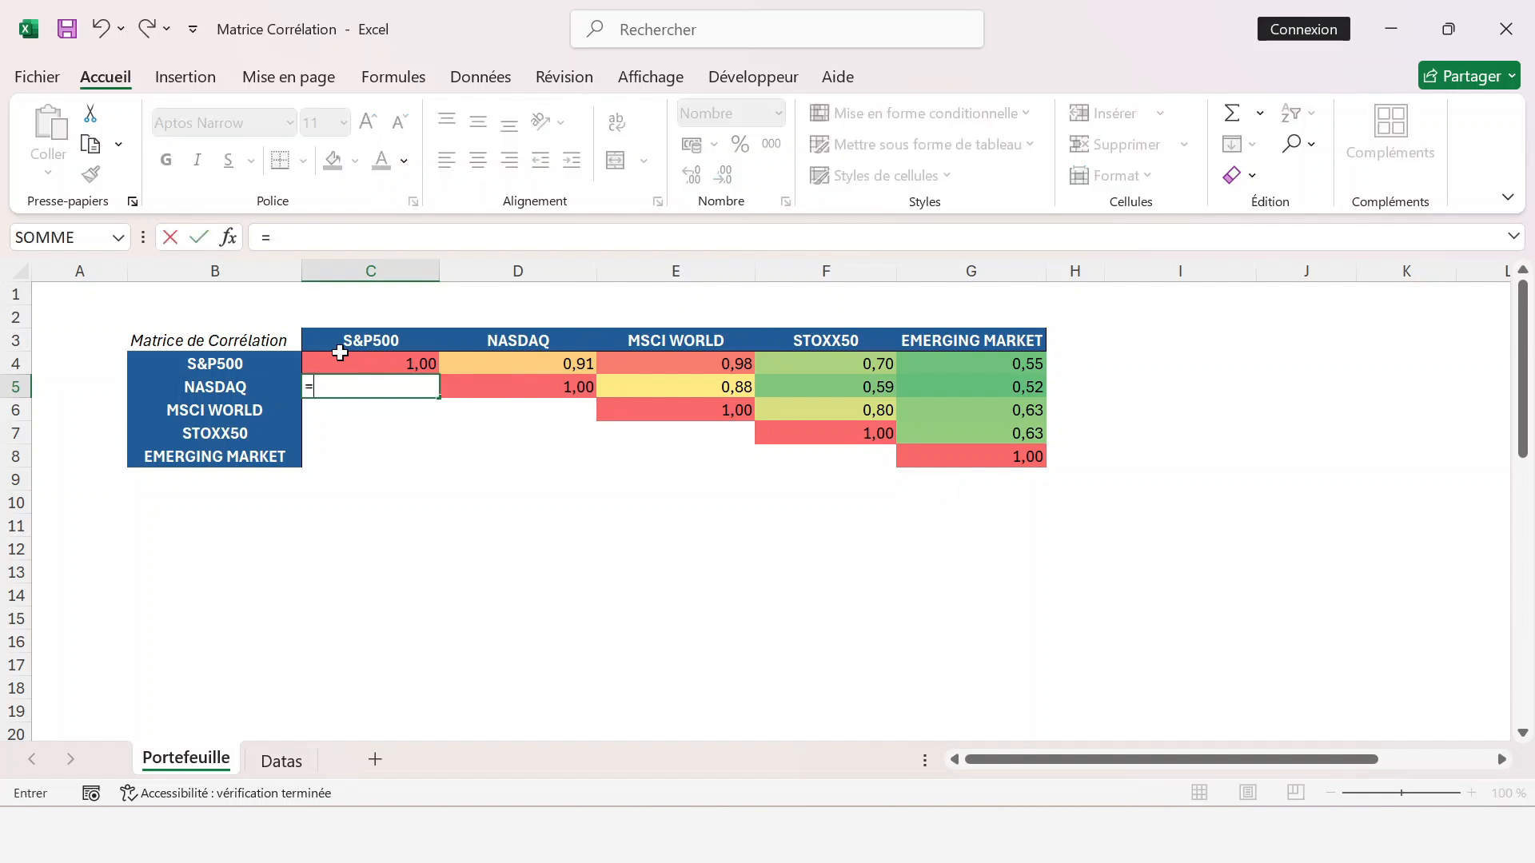
pyautogui.write('trans')
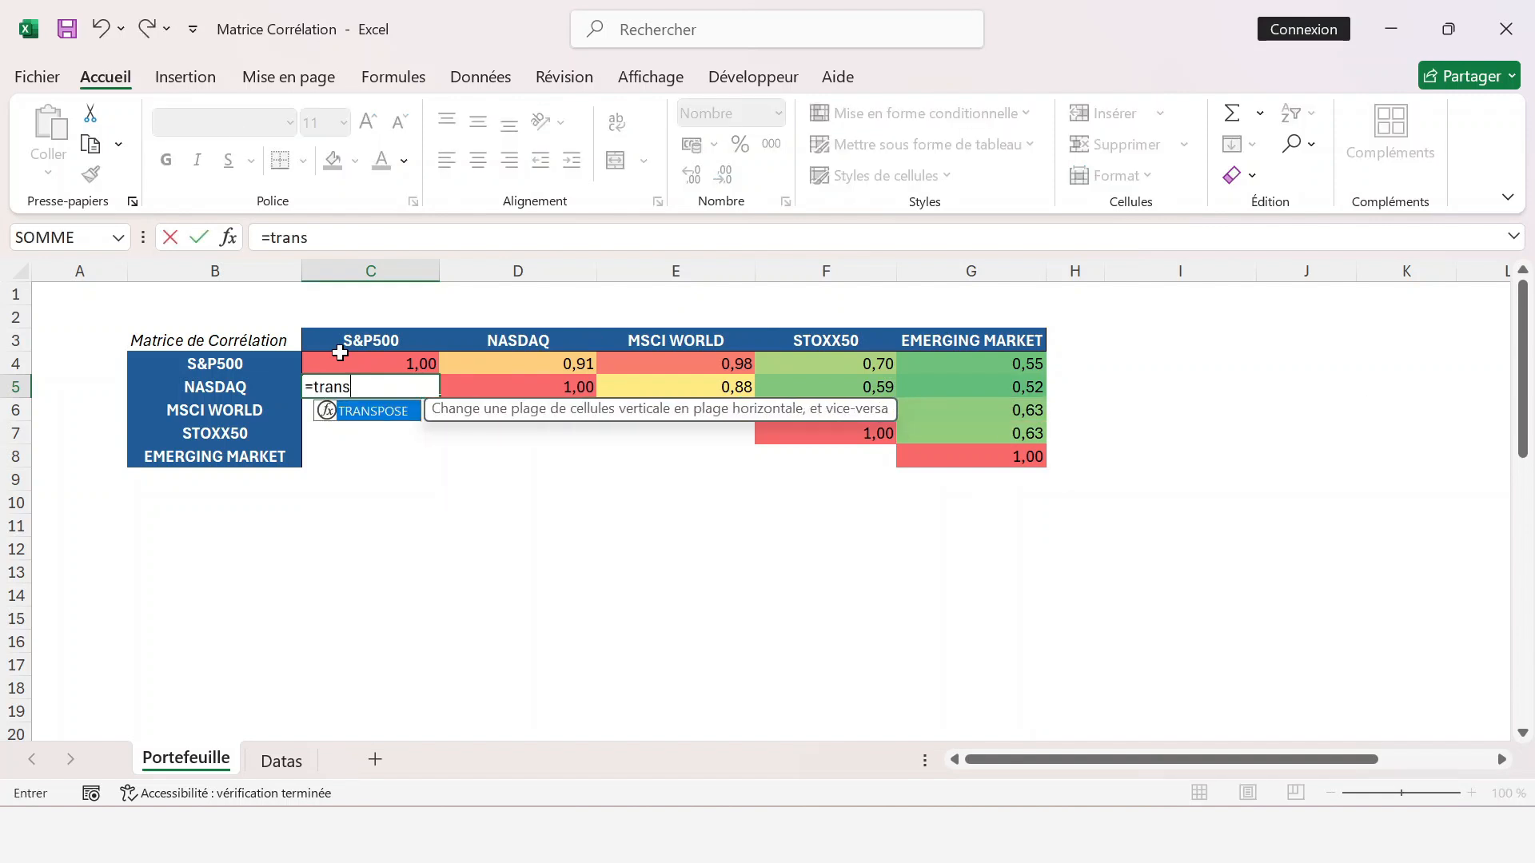
pyautogui.doubleClick(373, 411)
pyautogui.click(497, 366)
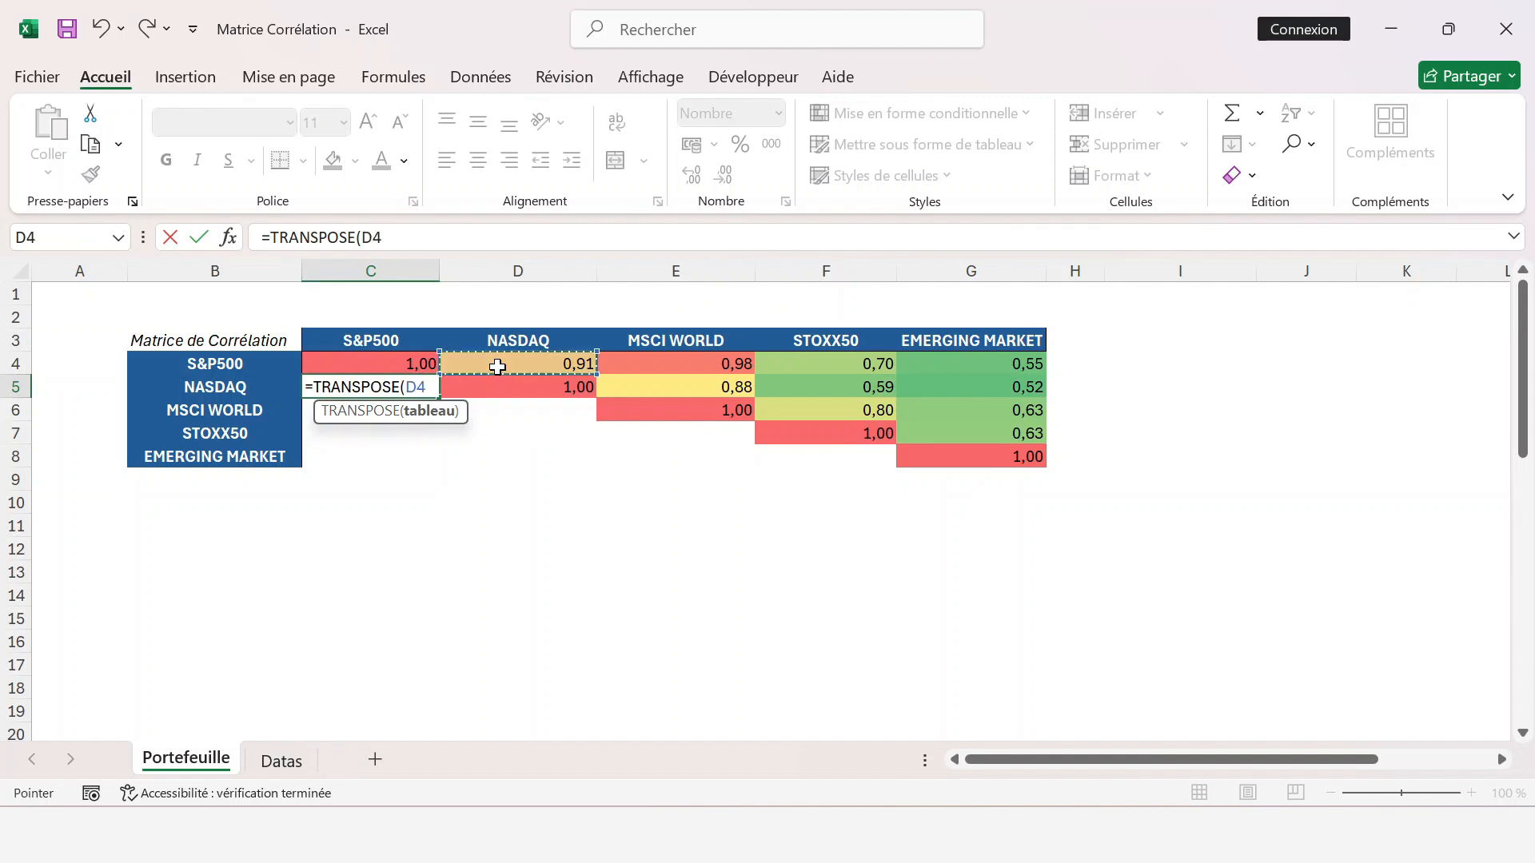
pyautogui.hotkey('ctrl', 'shift', 'Right')
pyautogui.write(')')
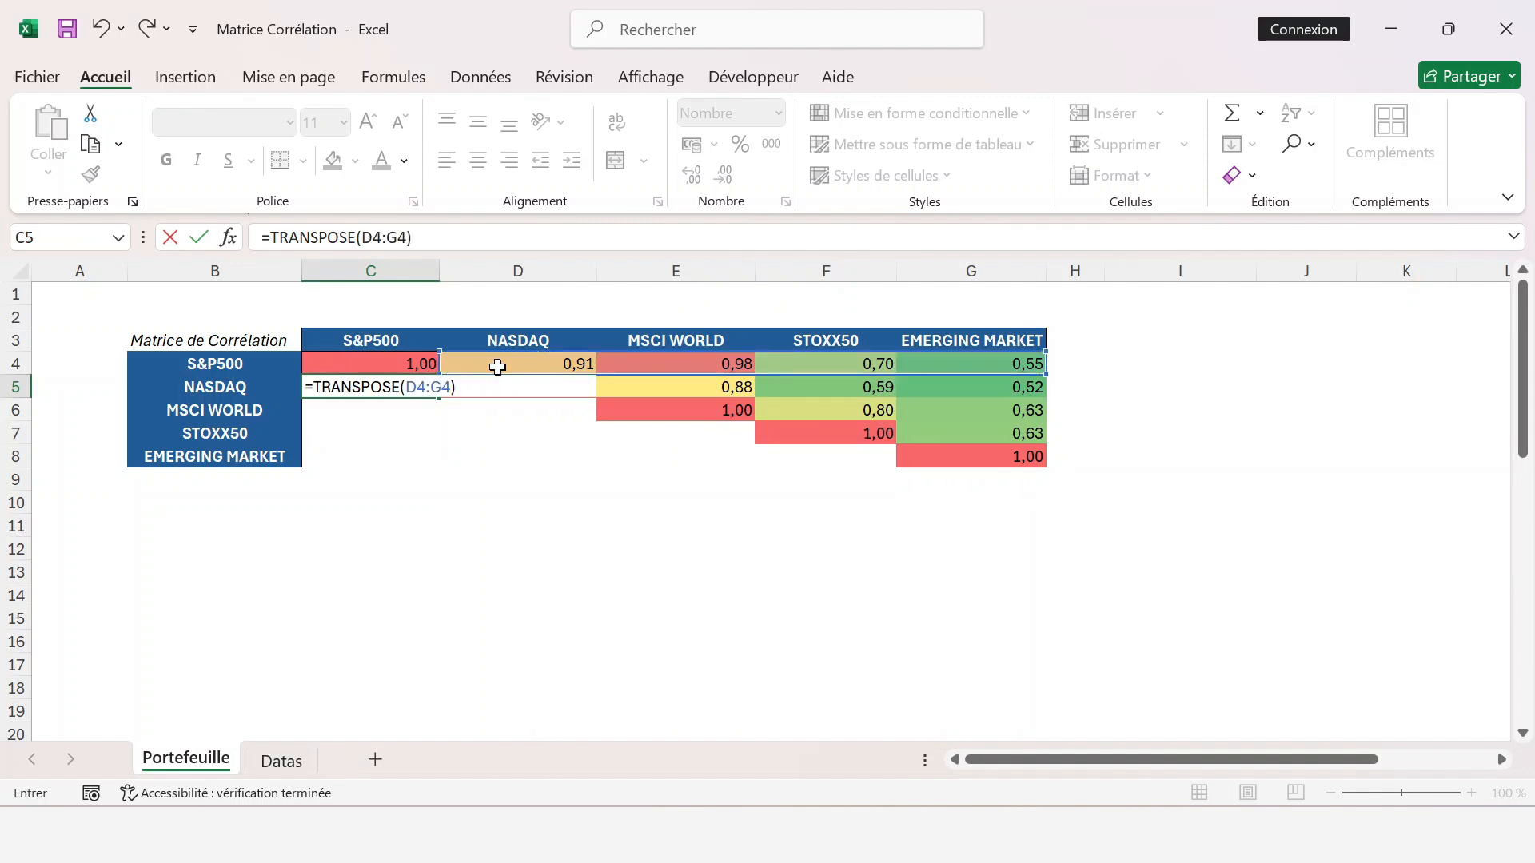
pyautogui.press('Return')
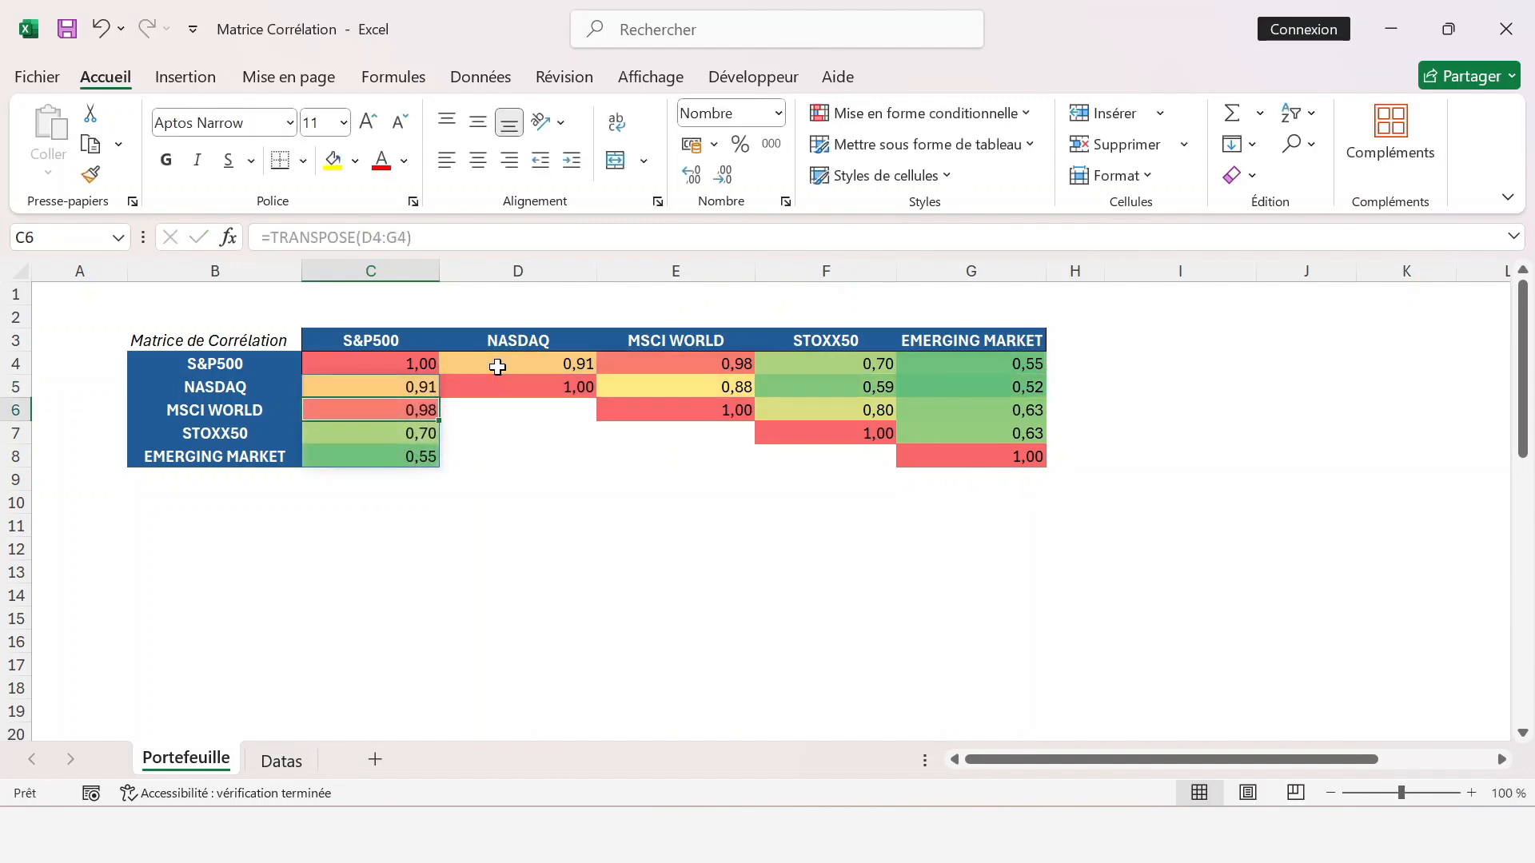
# - Fill the NASDAQ column below its diagonal with a TRANSPOSE formula in D6 referencing E5:G5
pyautogui.press('Right')
pyautogui.write('=tra')
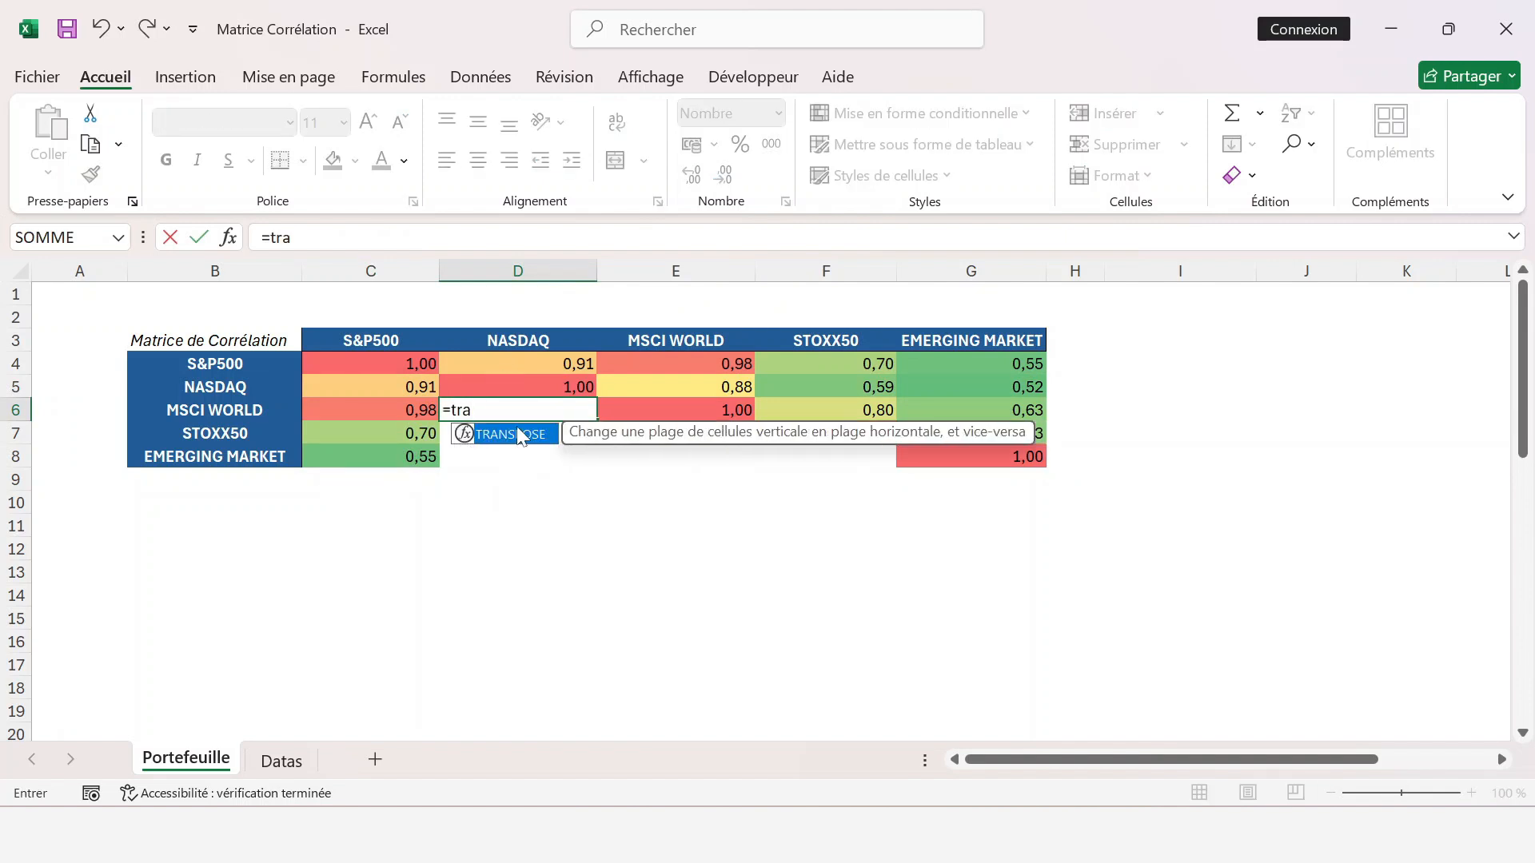
pyautogui.doubleClick(518, 435)
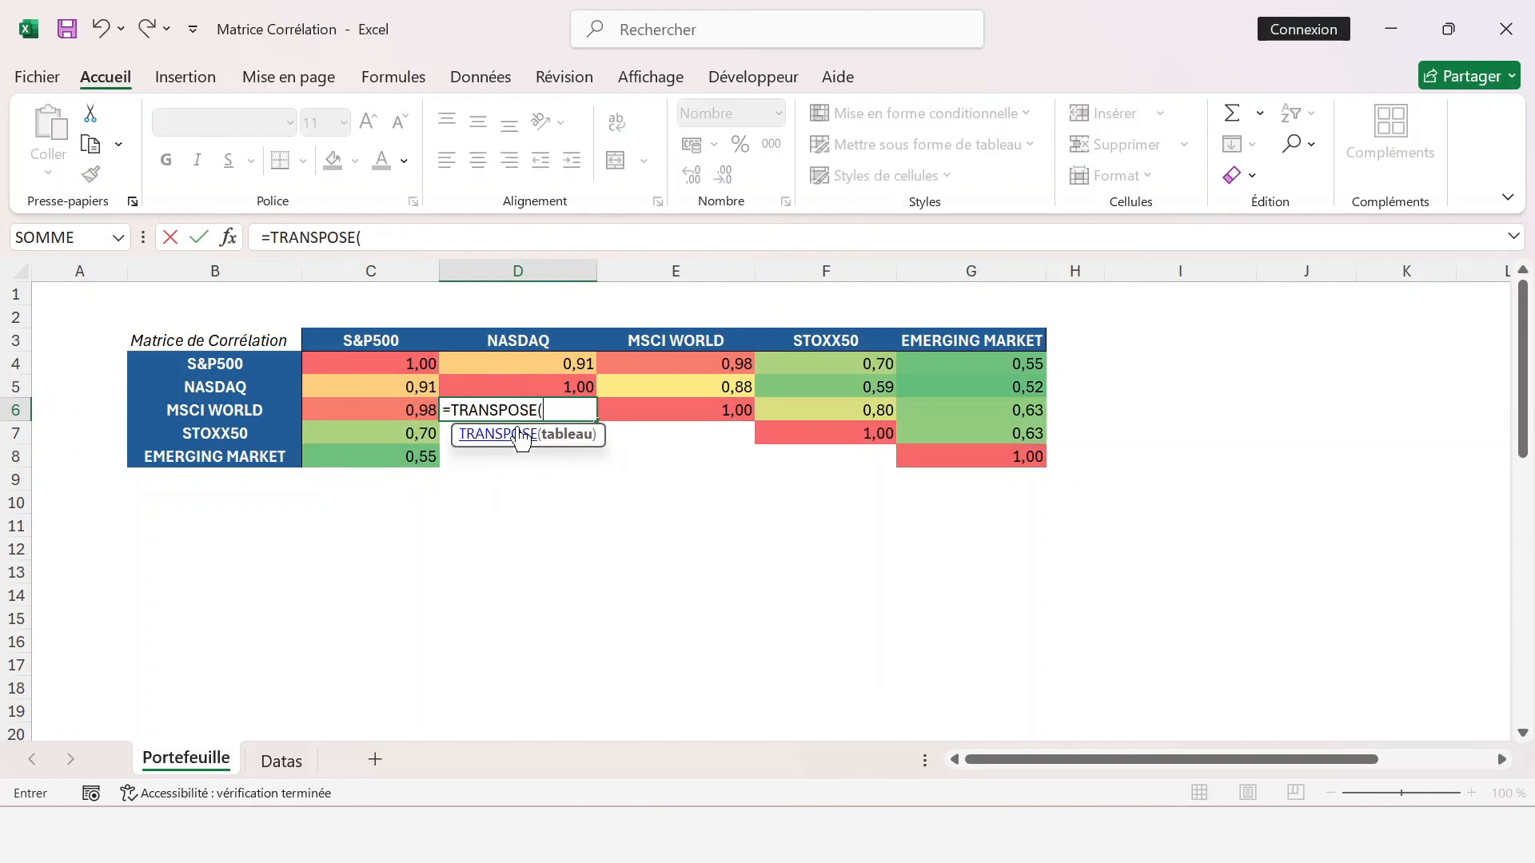
pyautogui.moveTo(655, 386); pyautogui.dragTo(1031, 392)
pyautogui.press('Return')
# - Fill the MSCI WORLD column below its diagonal with a TRANSPOSE formula in E7 referencing F6:G6
pyautogui.press('Right')
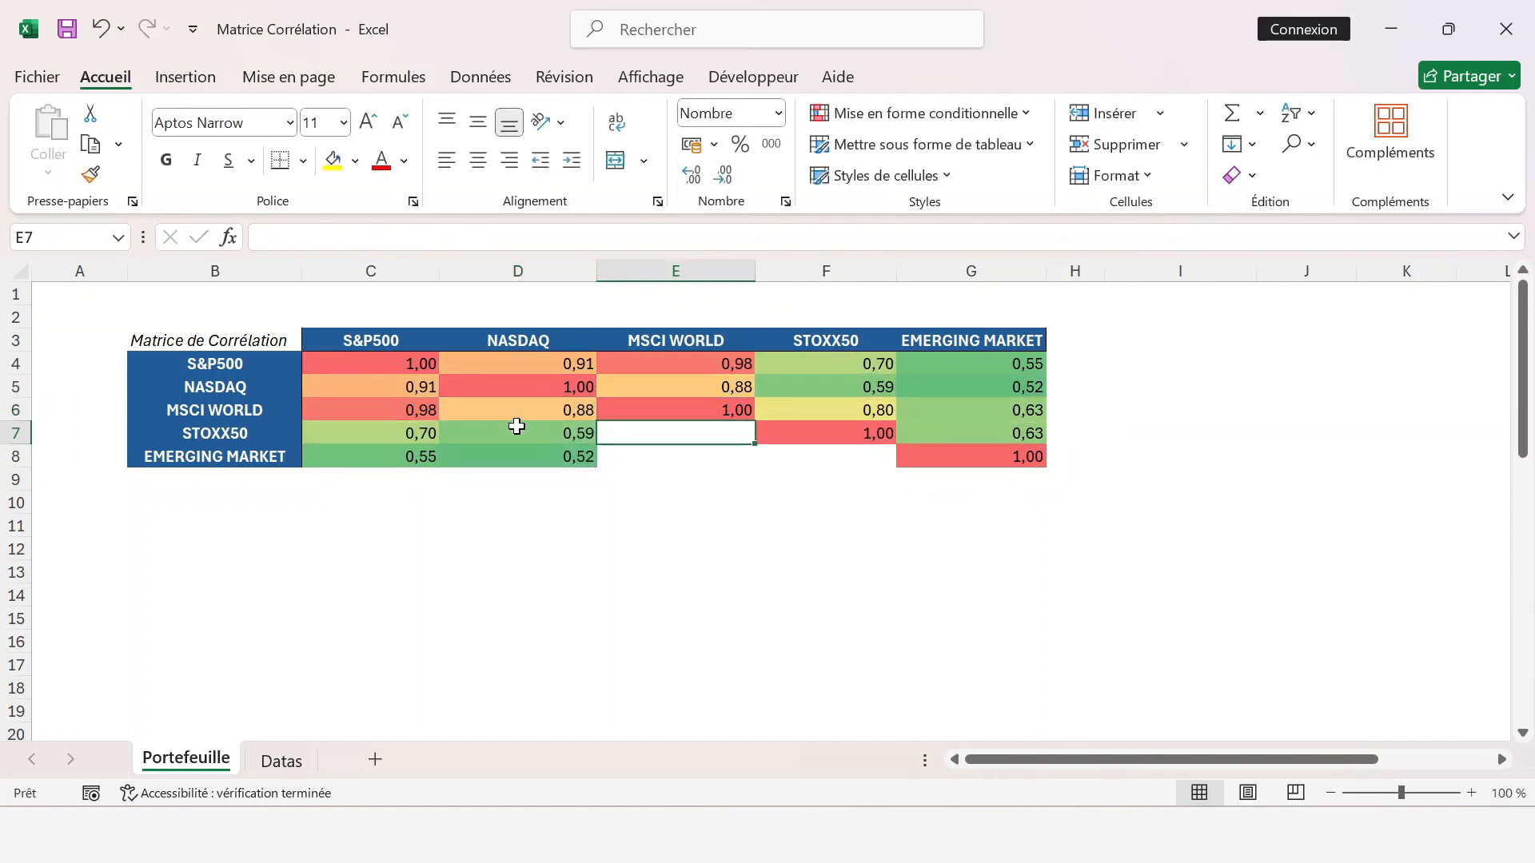
pyautogui.write('=trans')
pyautogui.doubleClick(670, 458)
pyautogui.press('Right')
pyautogui.press('Up')
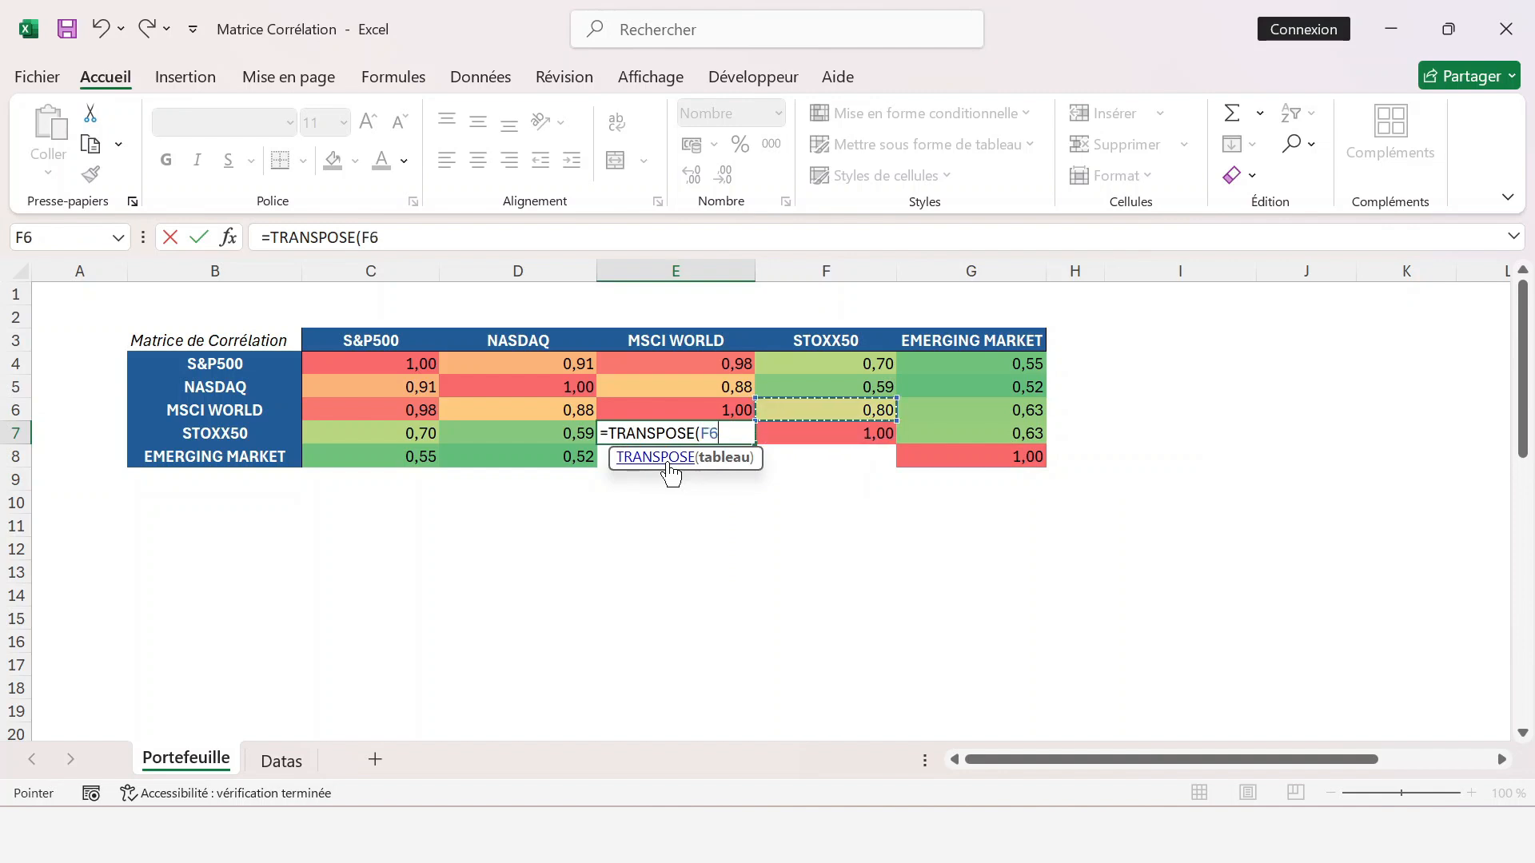
pyautogui.hotkey('shift', 'Right')
pyautogui.press('Return')
# - Link F8, where the EMERGING MARKET row meets the STOXX50 column, directly to cell G7
pyautogui.press('Right')
pyautogui.write('=')
pyautogui.press('Right')
pyautogui.press('Up')
pyautogui.press('Return')
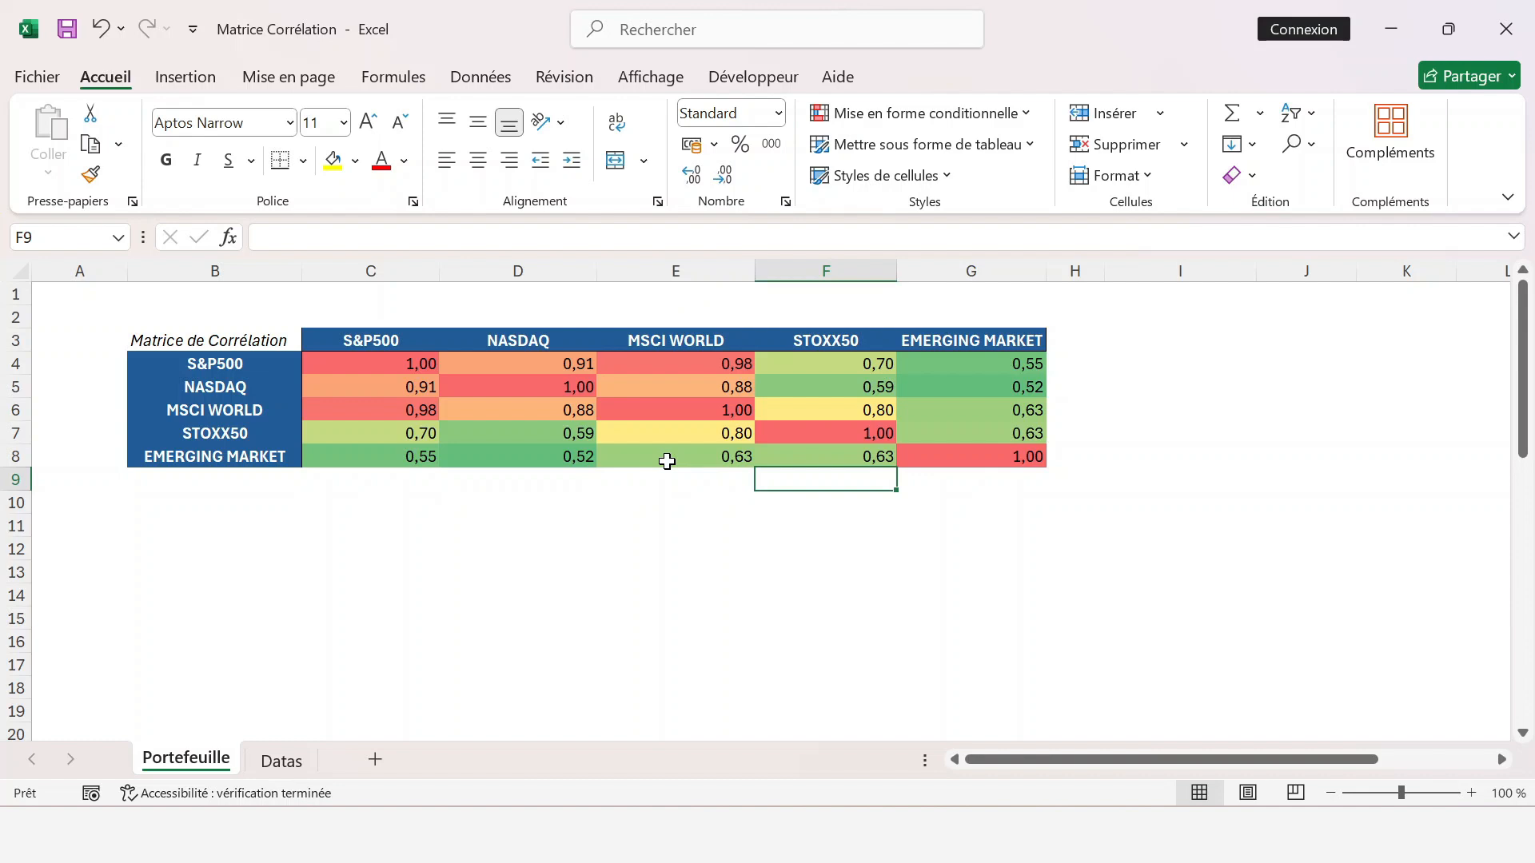
# - Apply the Rouge - Jaune - Vert colour scale as conditional formatting to the correlation values in C4:G8
pyautogui.click(239, 387)
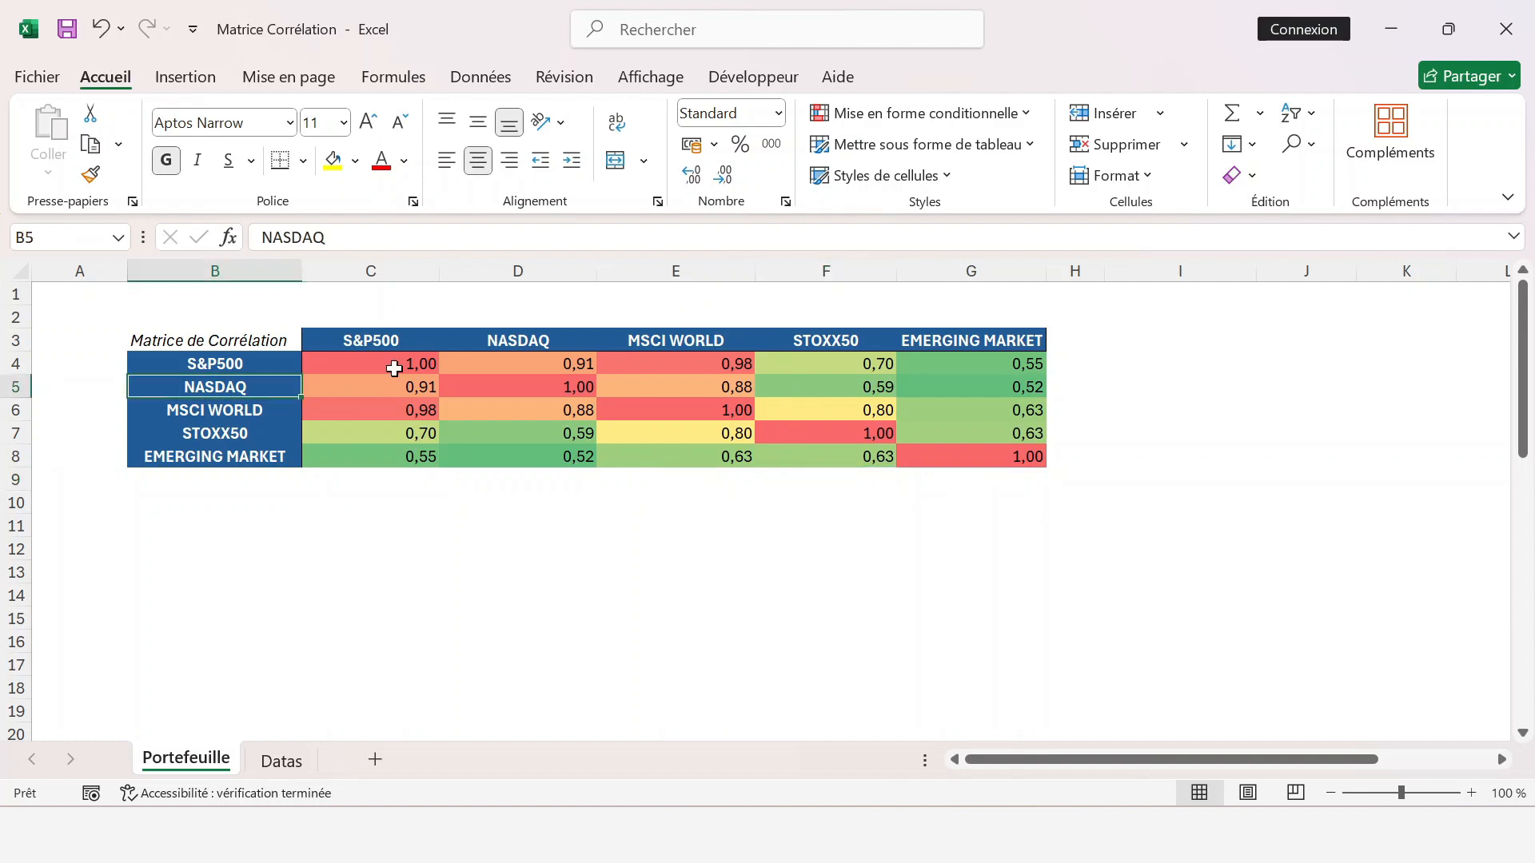
pyautogui.moveTo(395, 368); pyautogui.dragTo(973, 450)
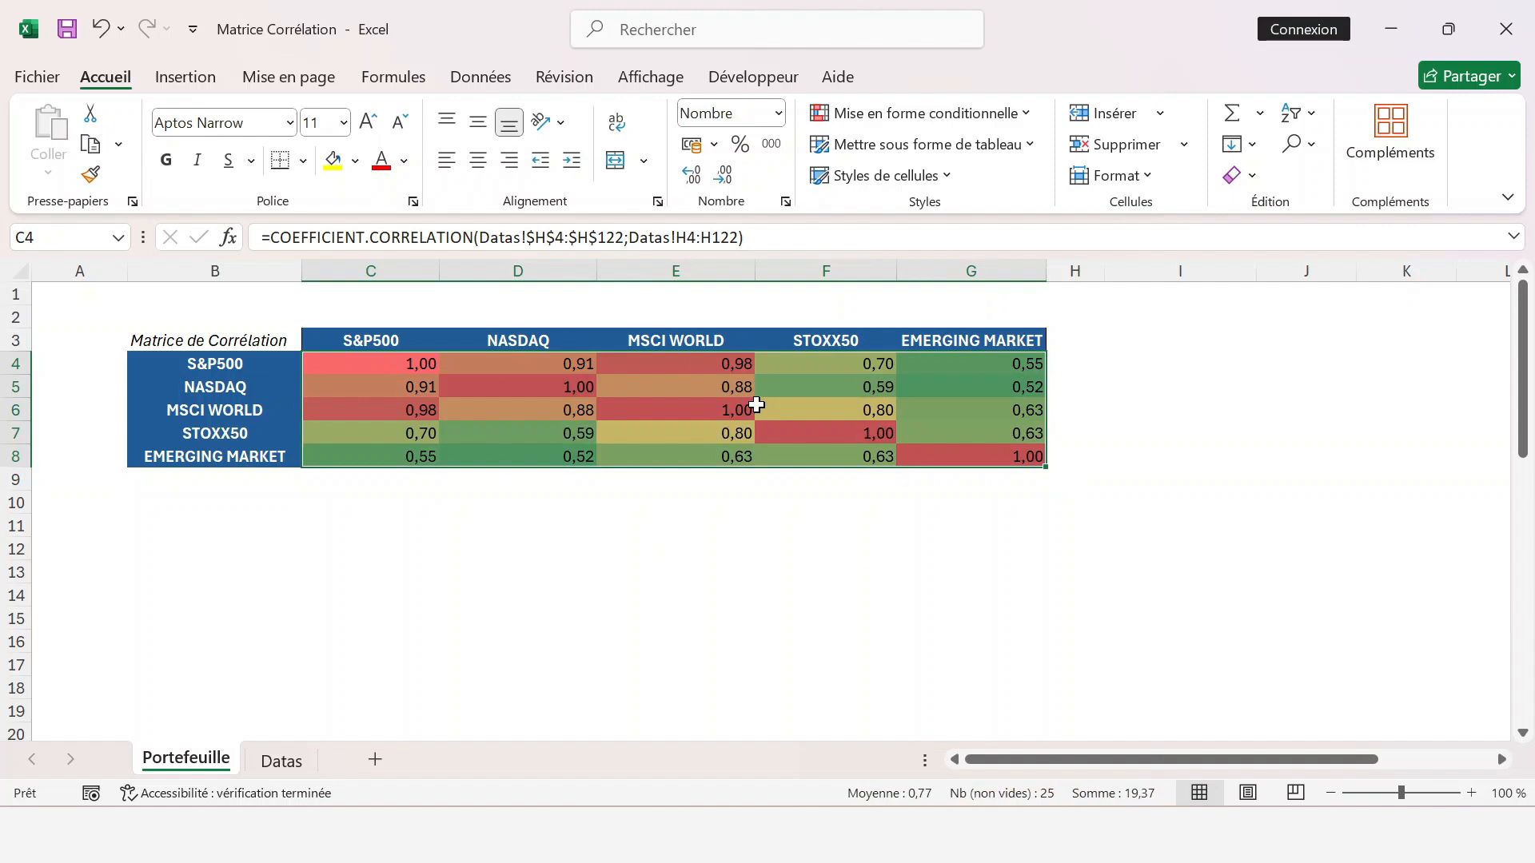
pyautogui.click(1026, 116)
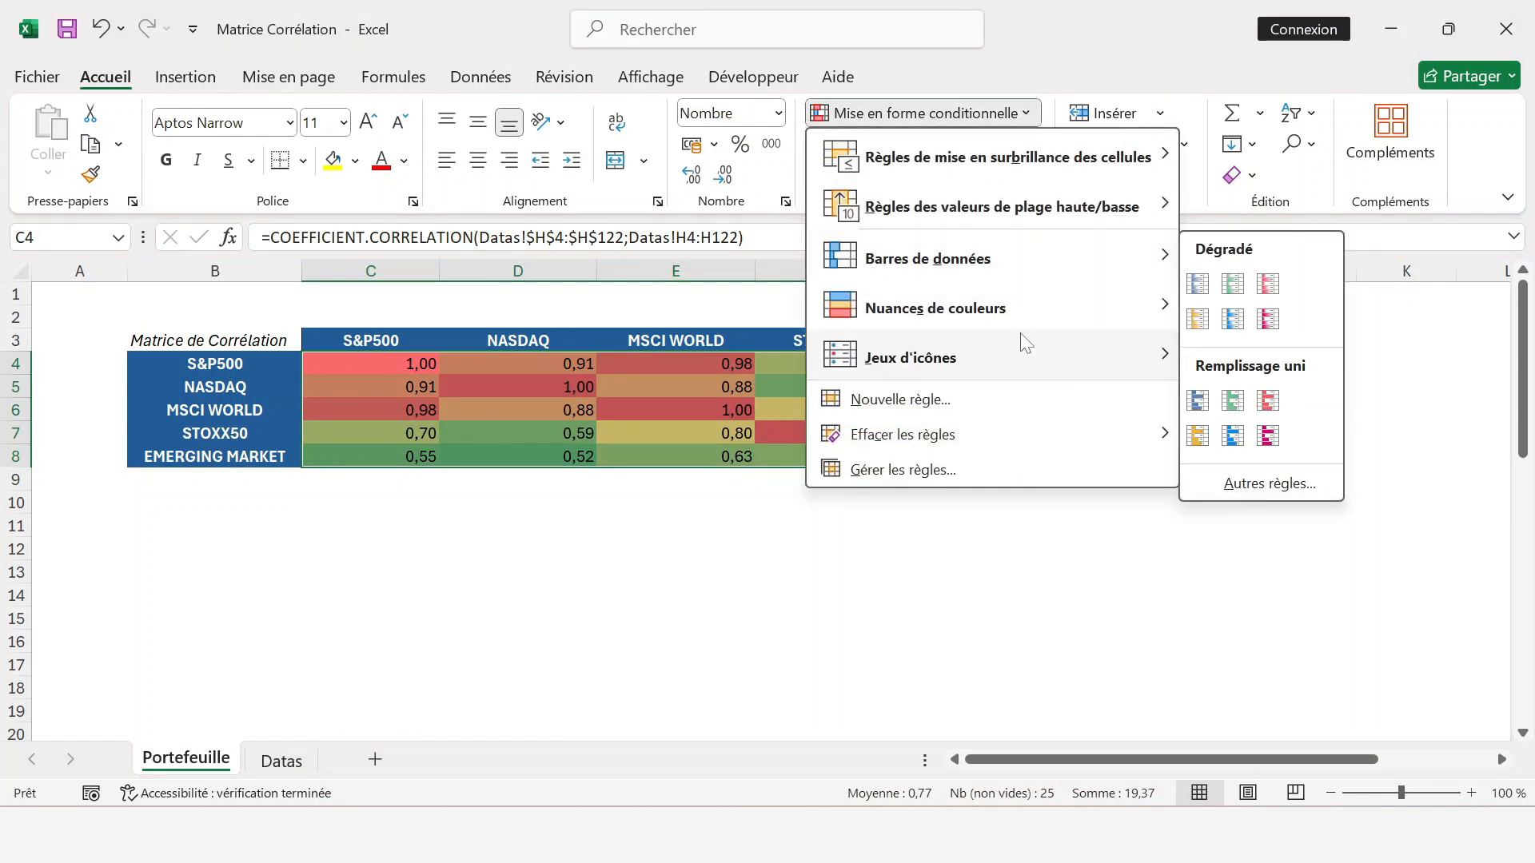
pyautogui.moveTo(1027, 318)
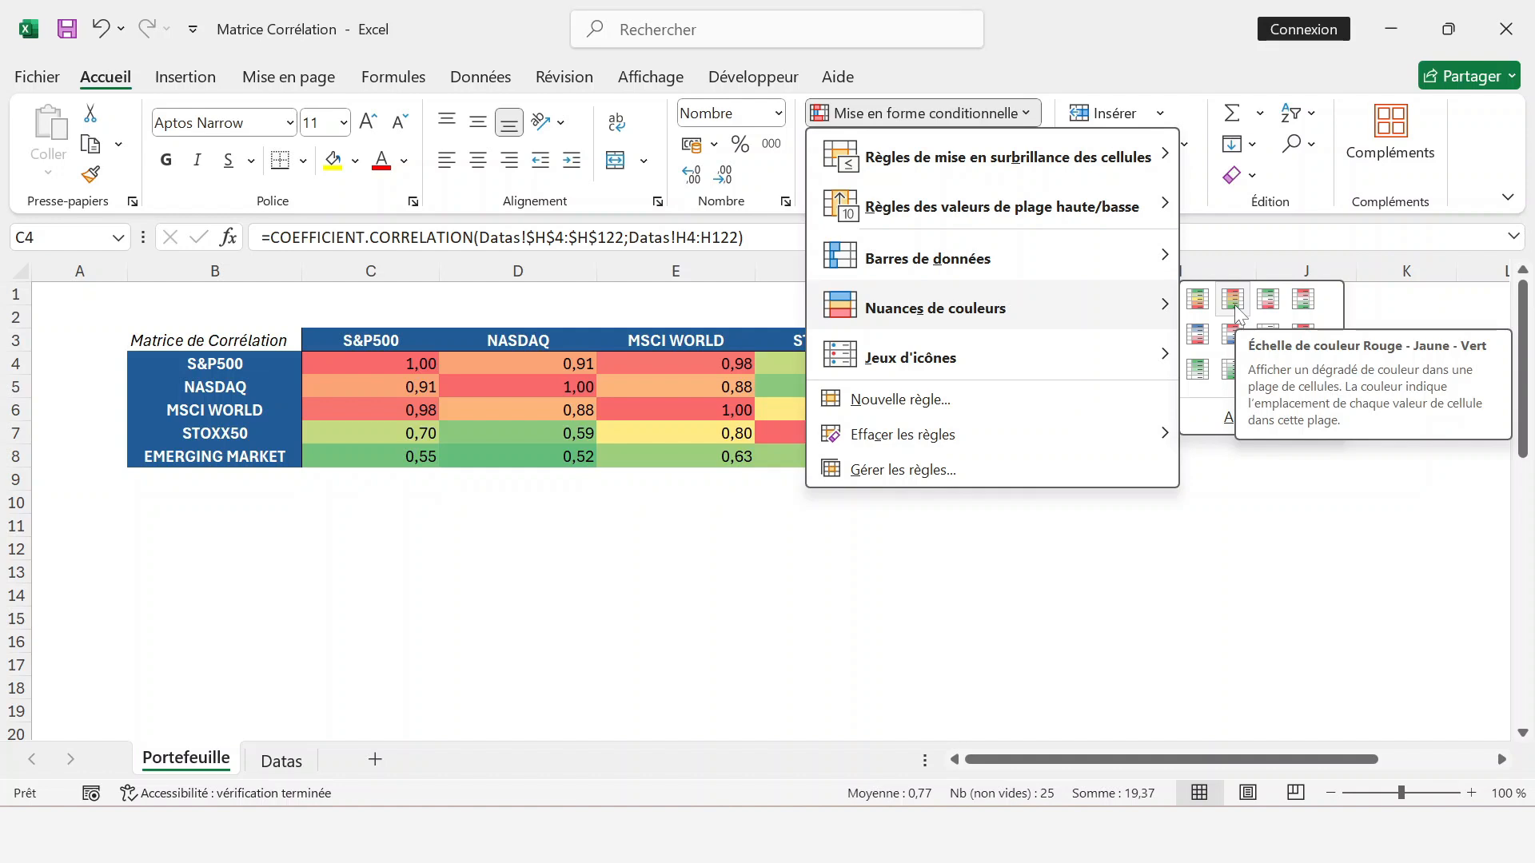
pyautogui.click(1235, 310)
pyautogui.click(826, 479)
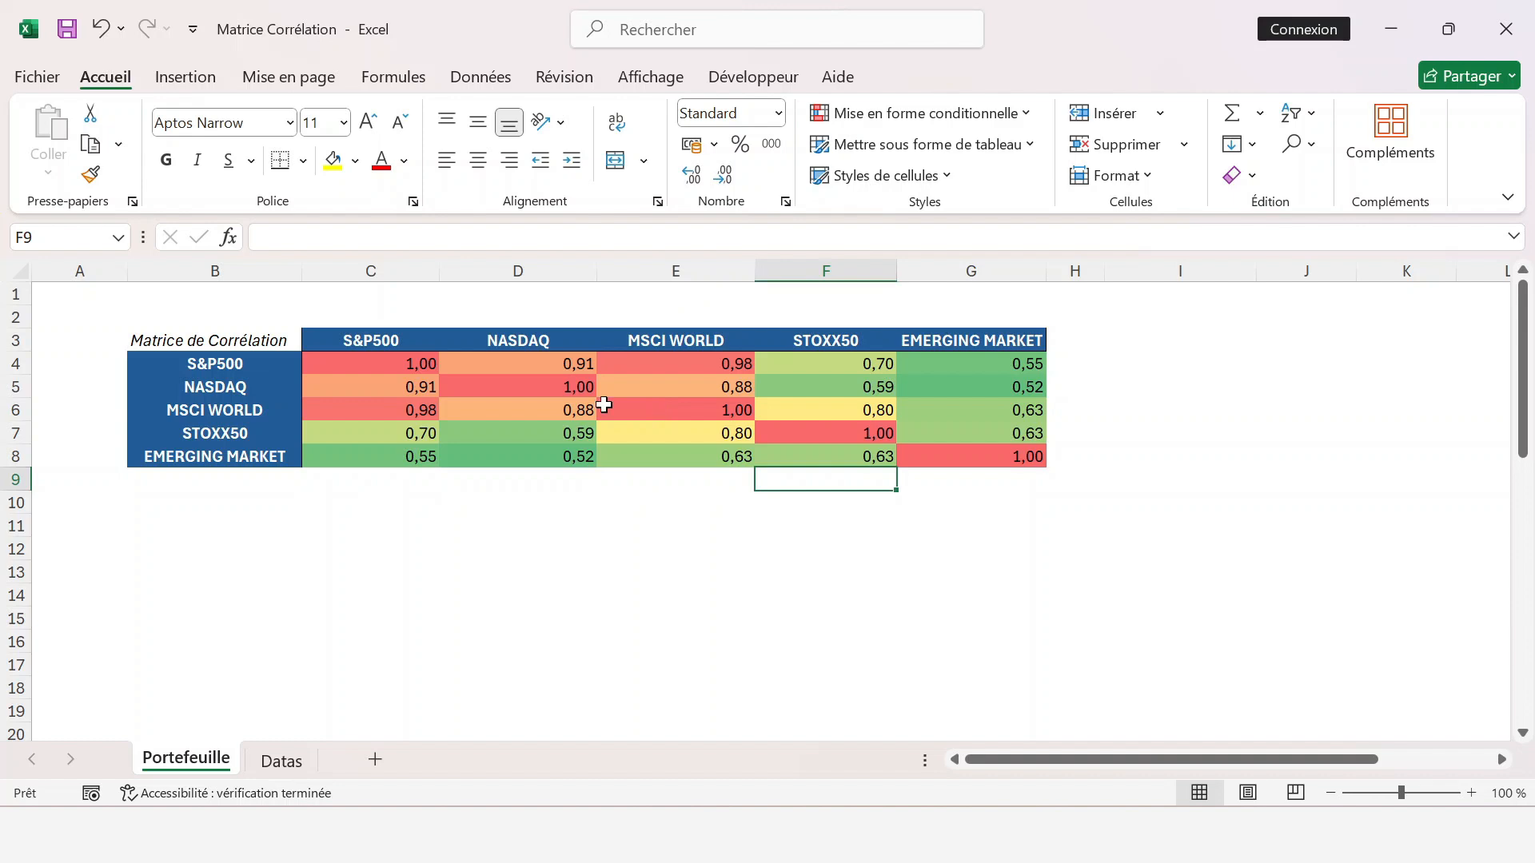
pyautogui.click(216, 392)
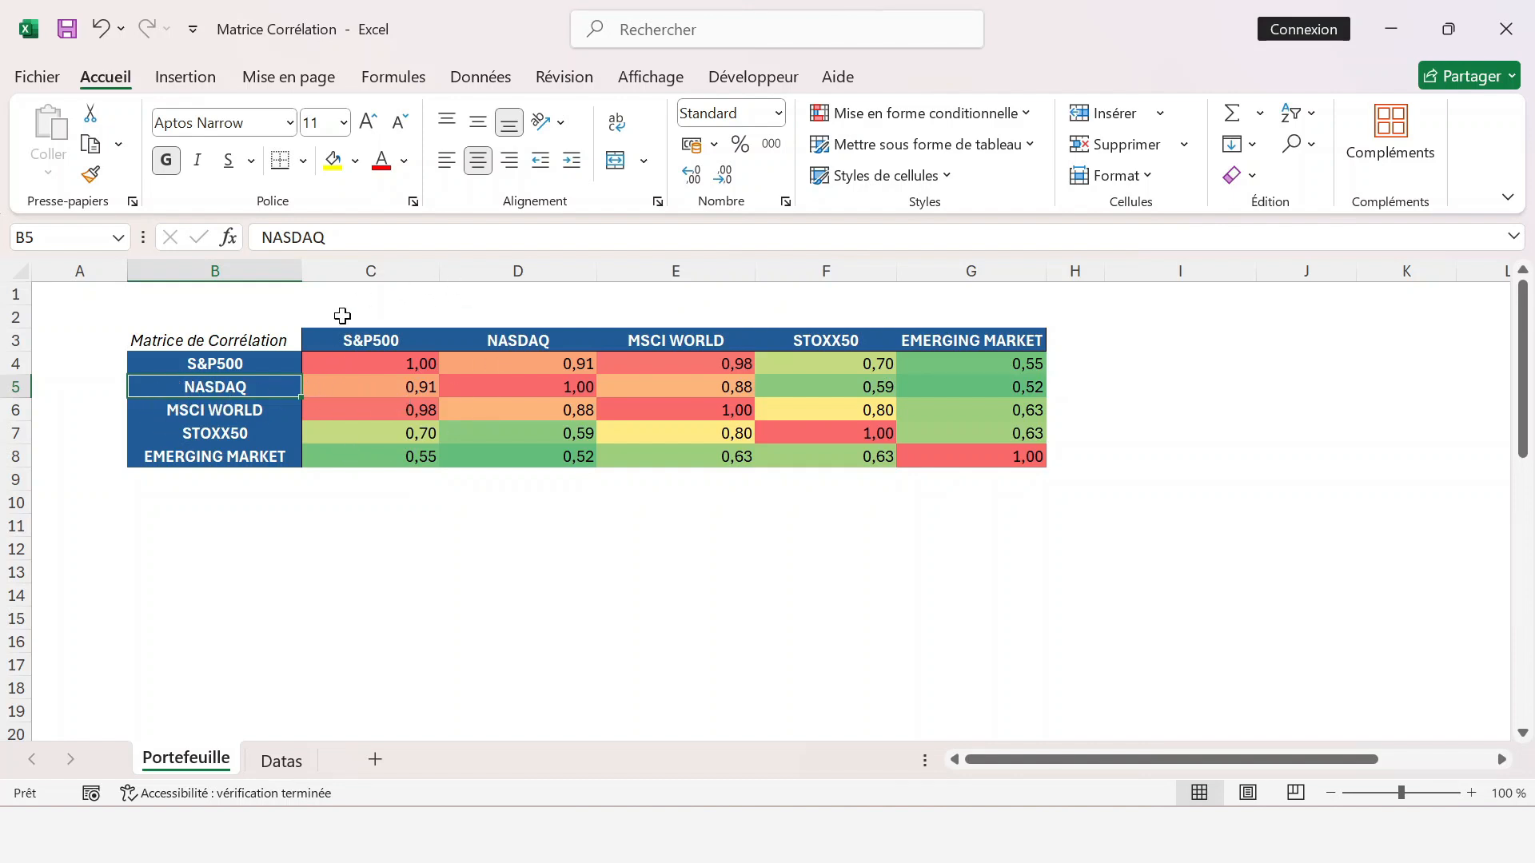
pyautogui.click(390, 366)
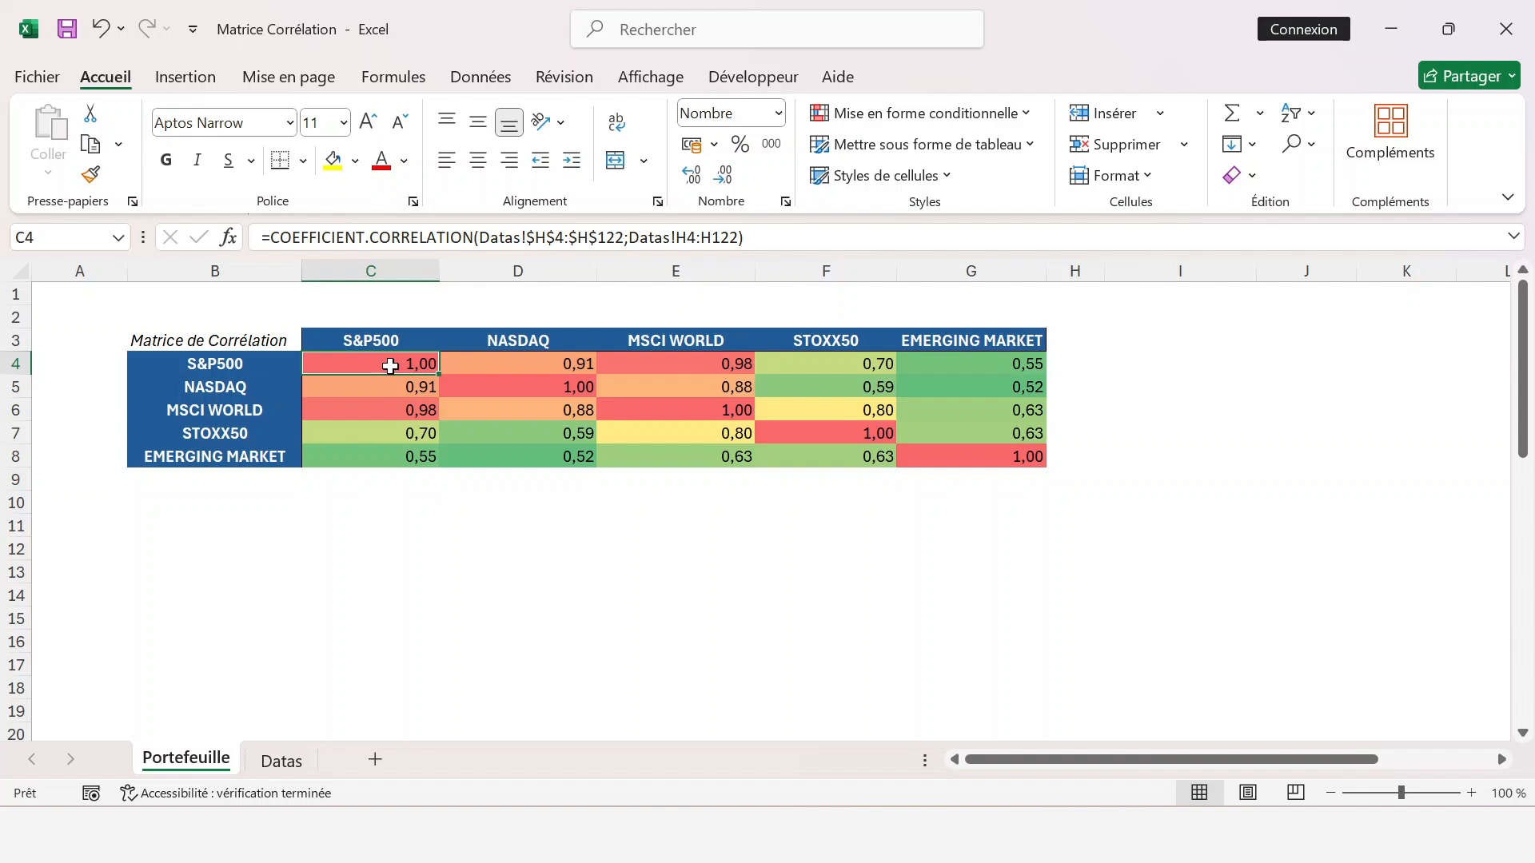